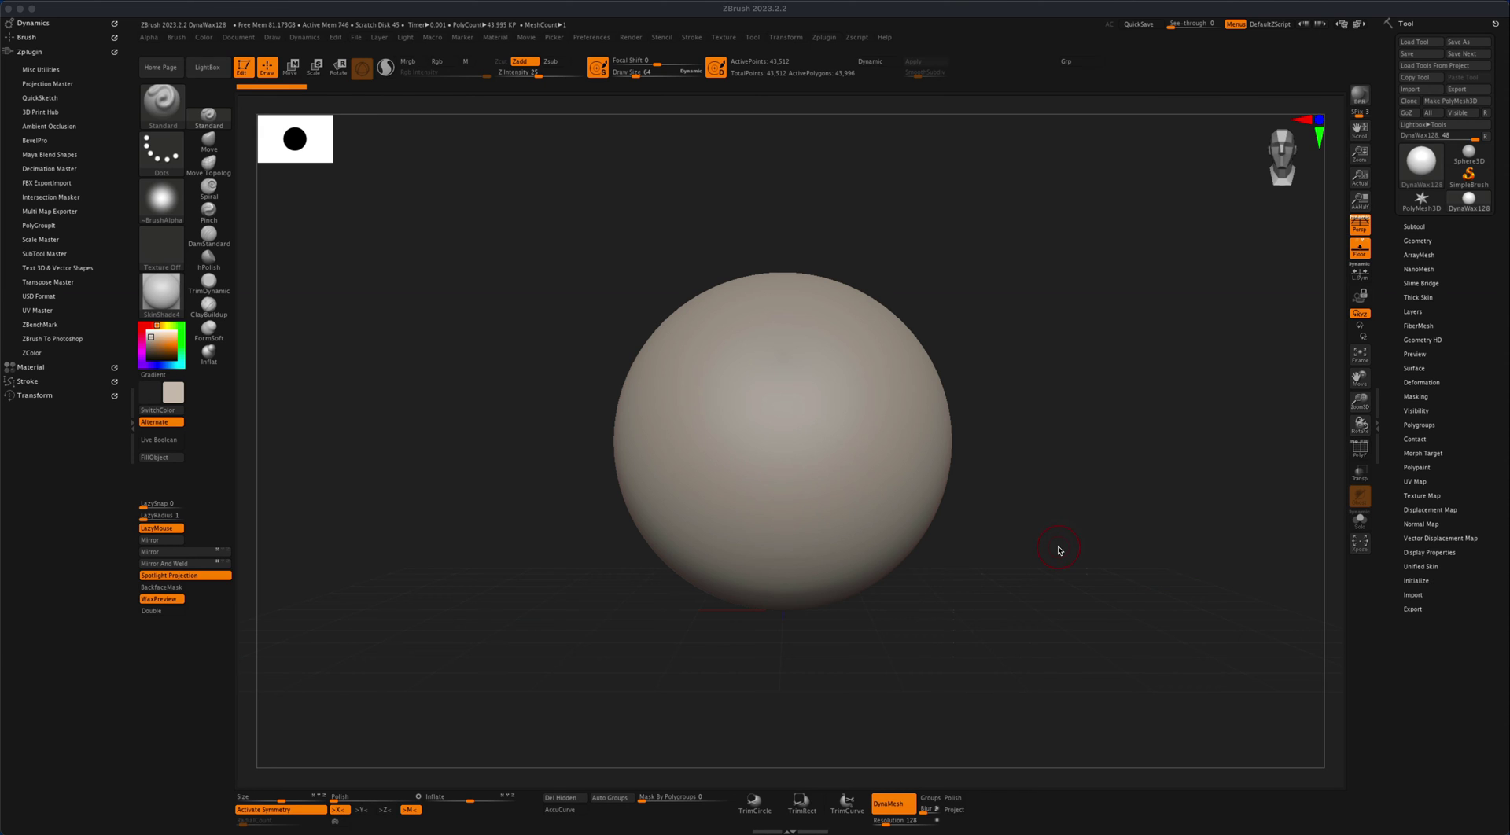
- Turn off X-axis symmetry for the sphere
key("alt")
mouse_move(1062, 561)
left_mouse_down("alt")
mouse_move(1055, 533)
mouse_move(1062, 553)
mouse_move(1077, 537)
left_mouse_up("alt")
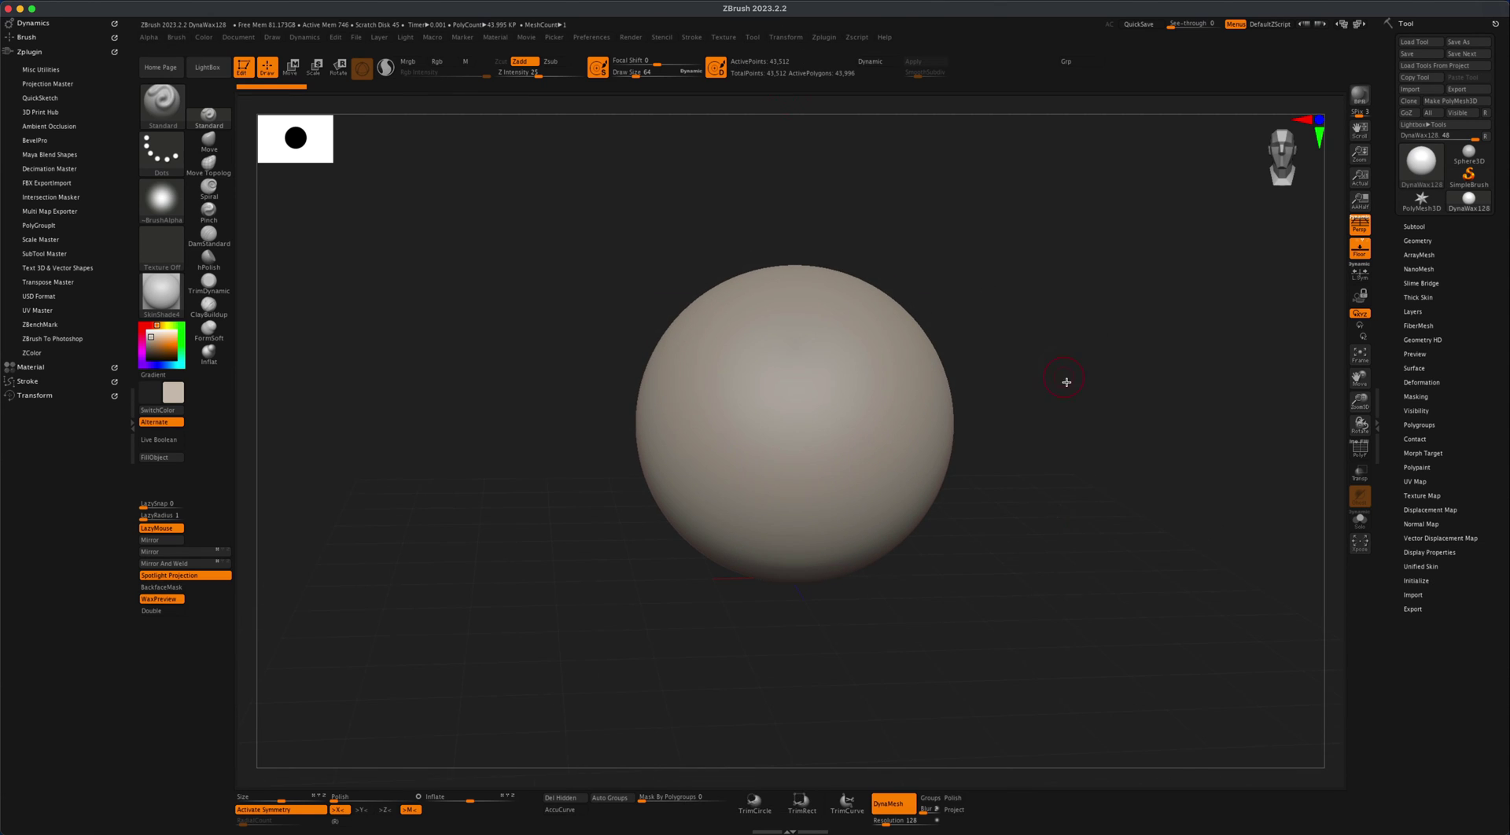
left_click_drag(1068, 385, 1075, 441, "alt+shift")
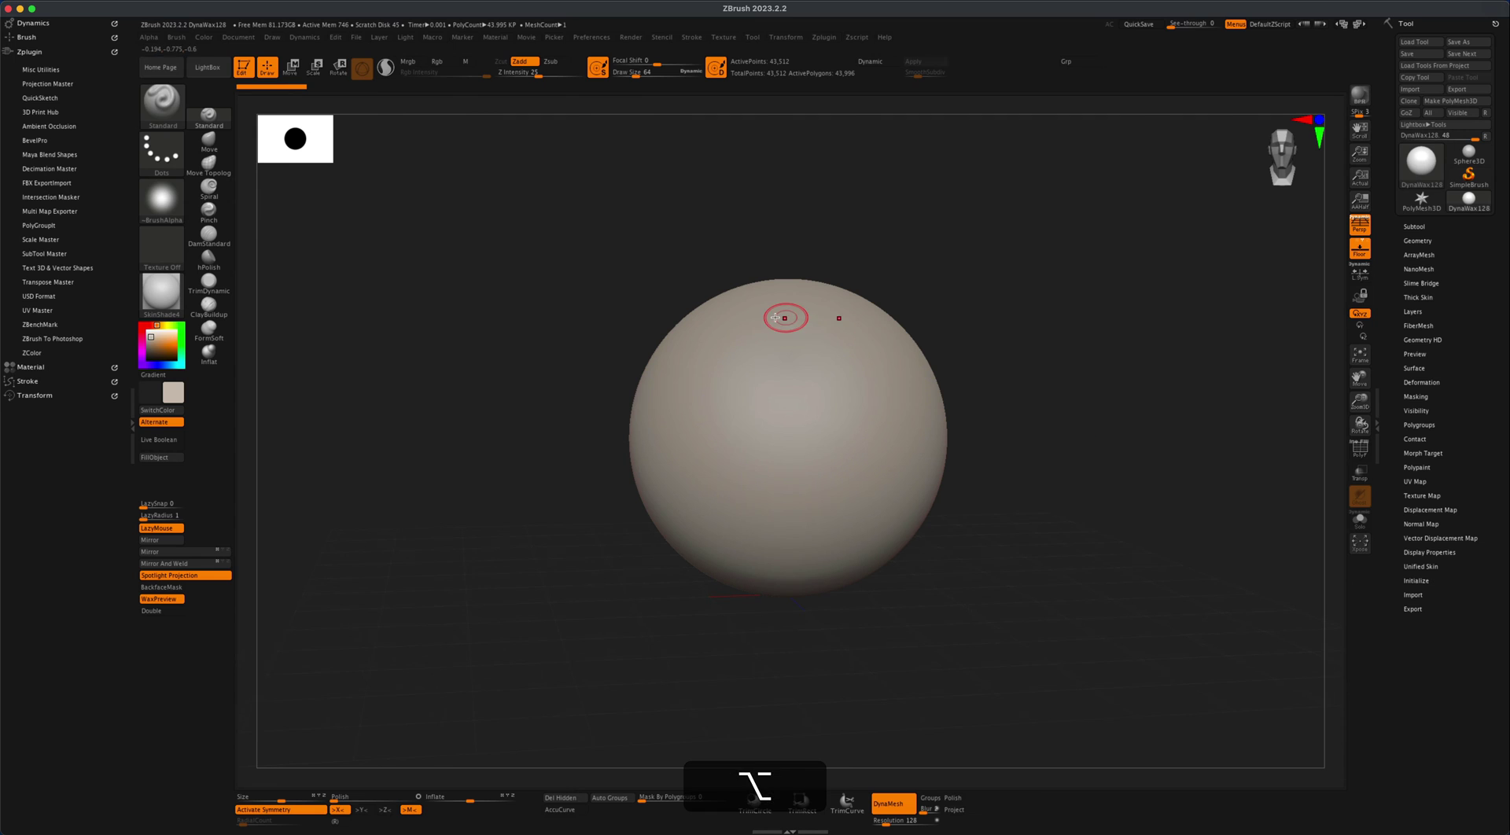
key("x")
left_click_drag(572, 321, 557, 355, "alt")
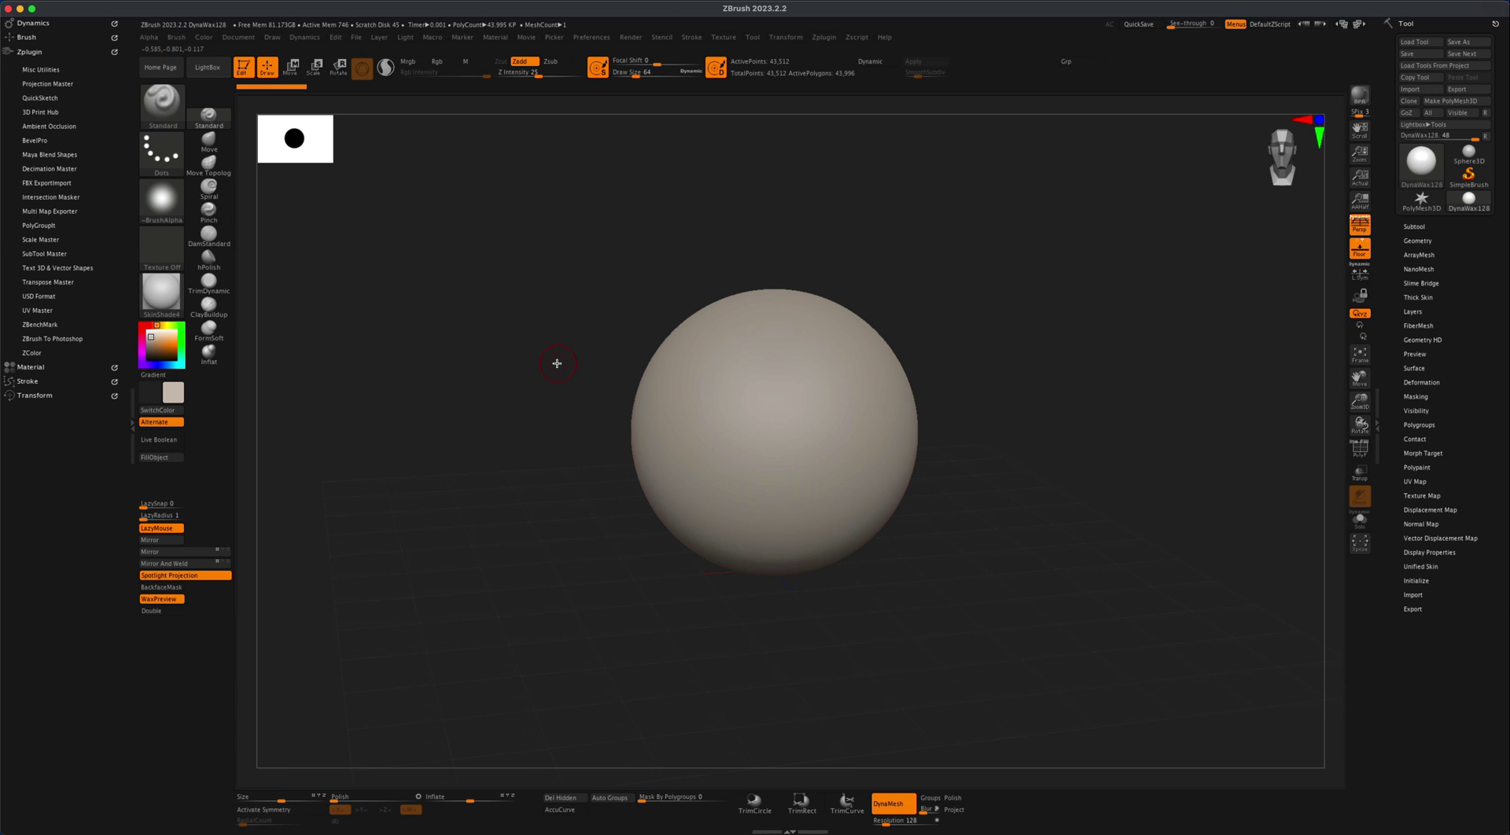
left_click_drag(532, 365, 531, 374, "alt")
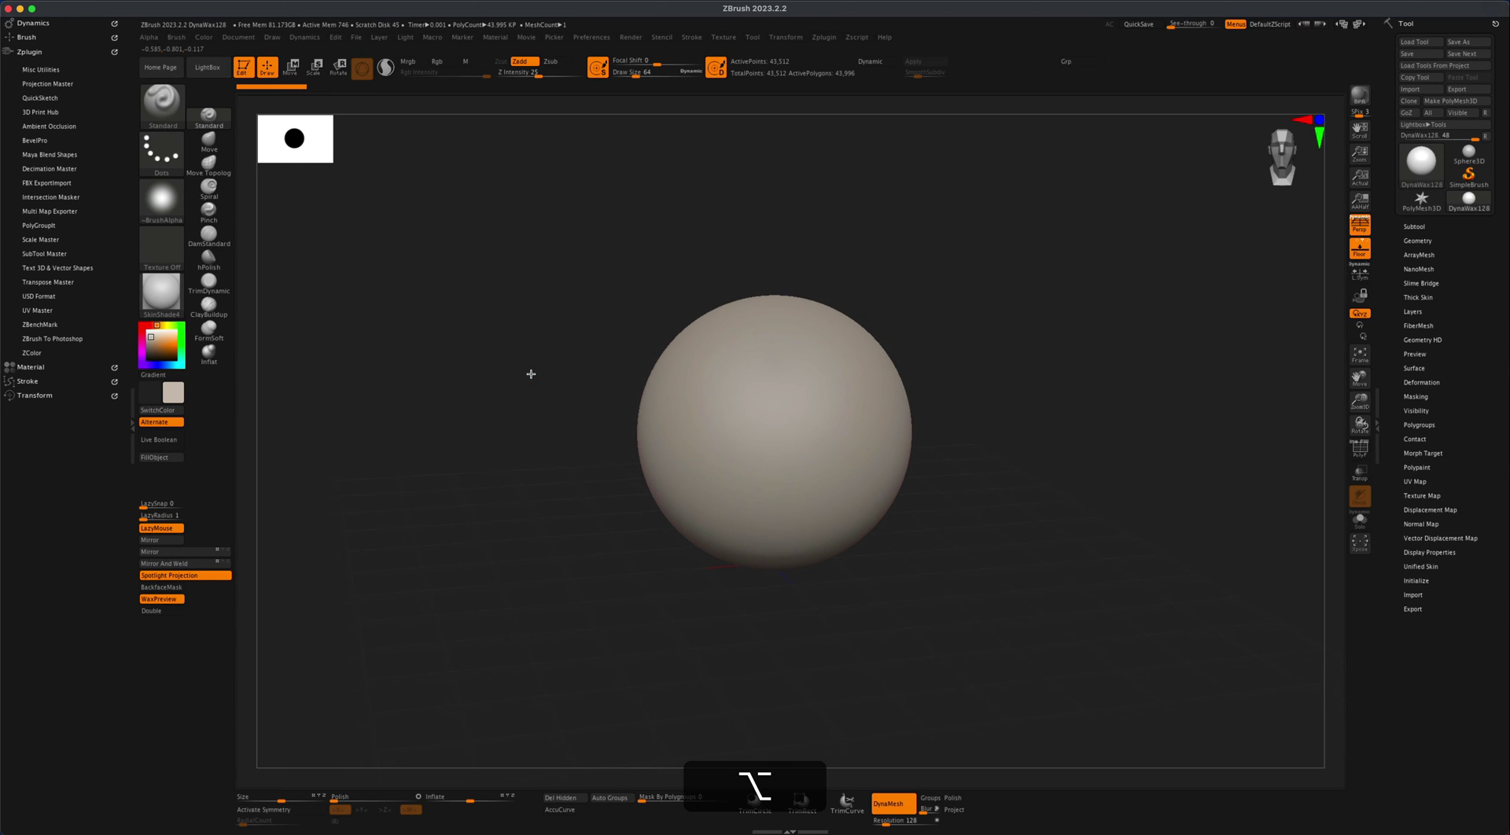
- Load the Mannequin_Human_Hand project from the Mannequin folder without saving changes to the current project
left_click(207, 69)
left_click(206, 69)
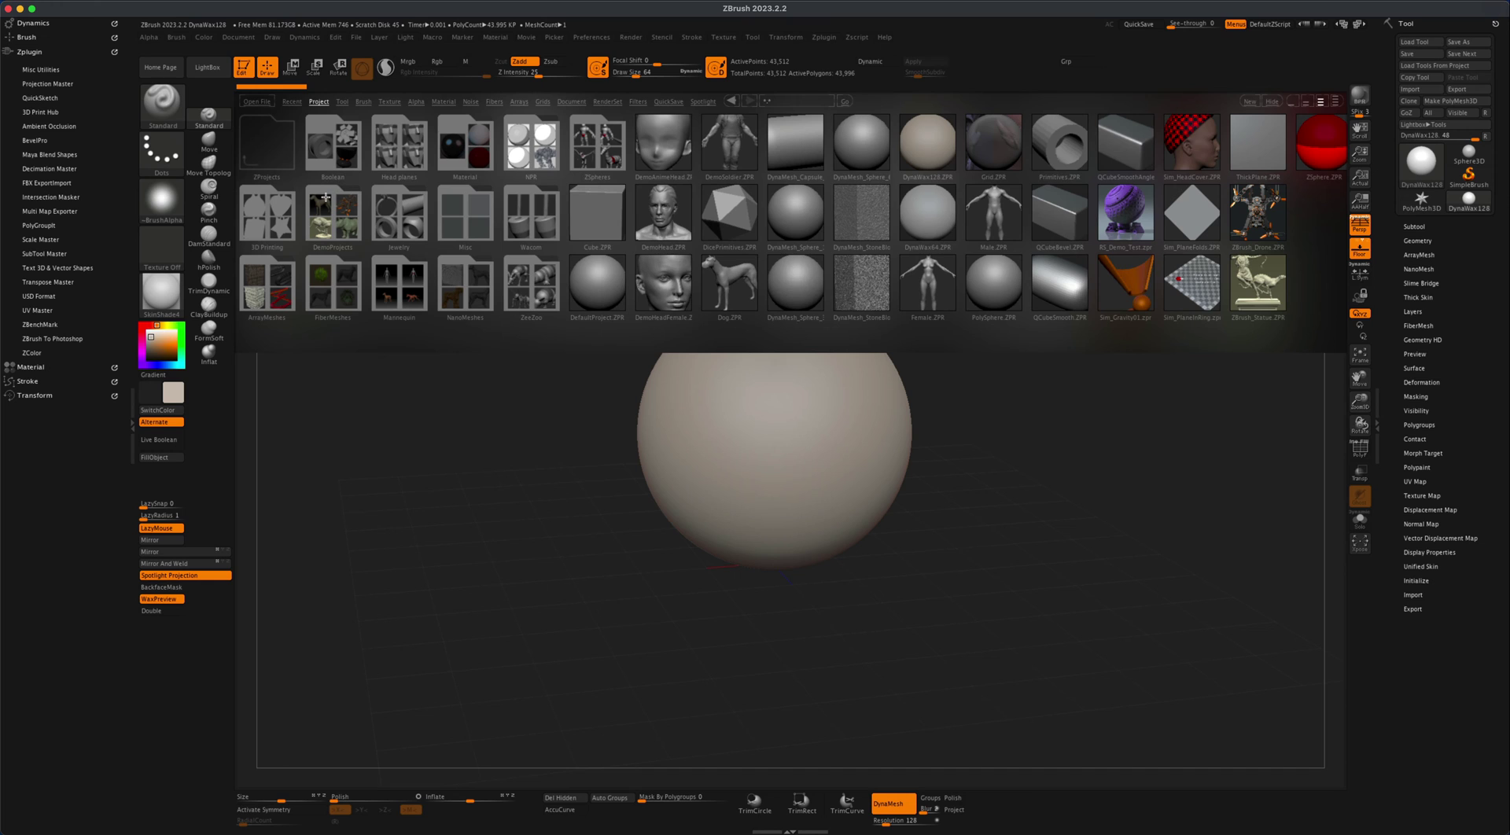
left_click(400, 288)
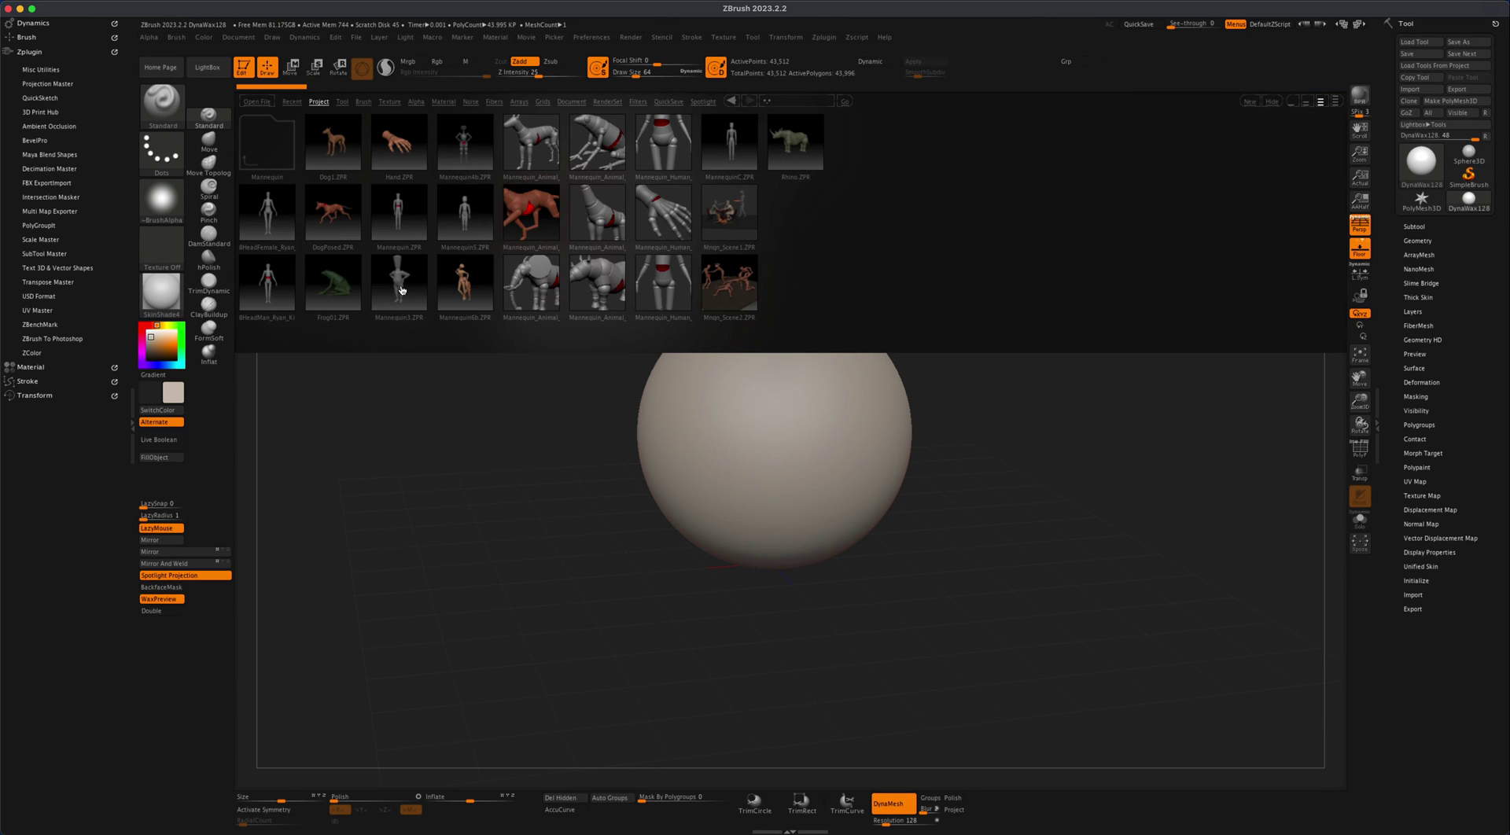
double_click(670, 218)
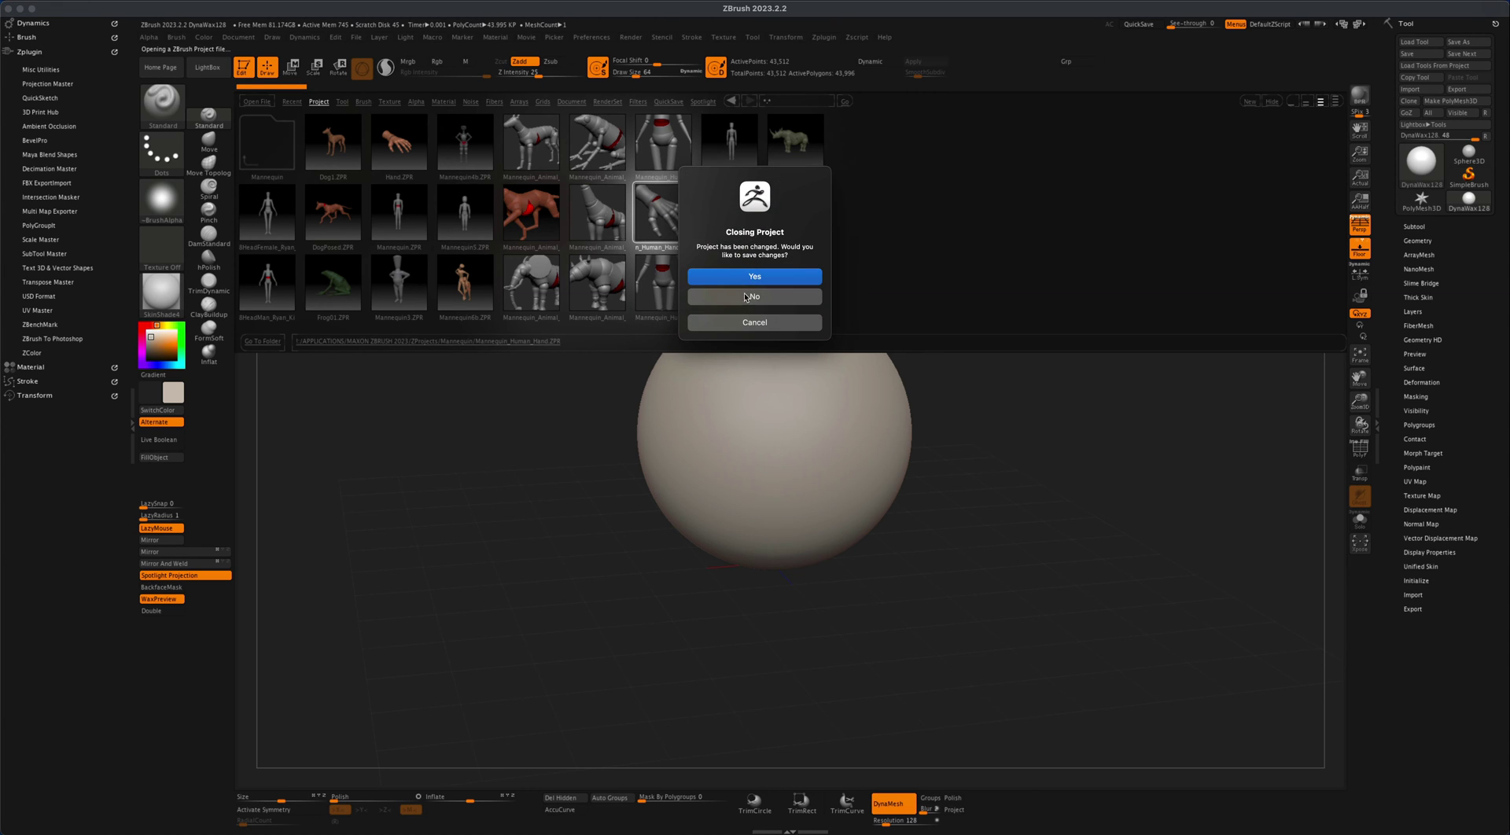
left_click(751, 297)
- Compare the ZSphere hand with its adaptive skin preview from several angles and return to the ZSphere view
left_click_drag(1140, 540, 1098, 534)
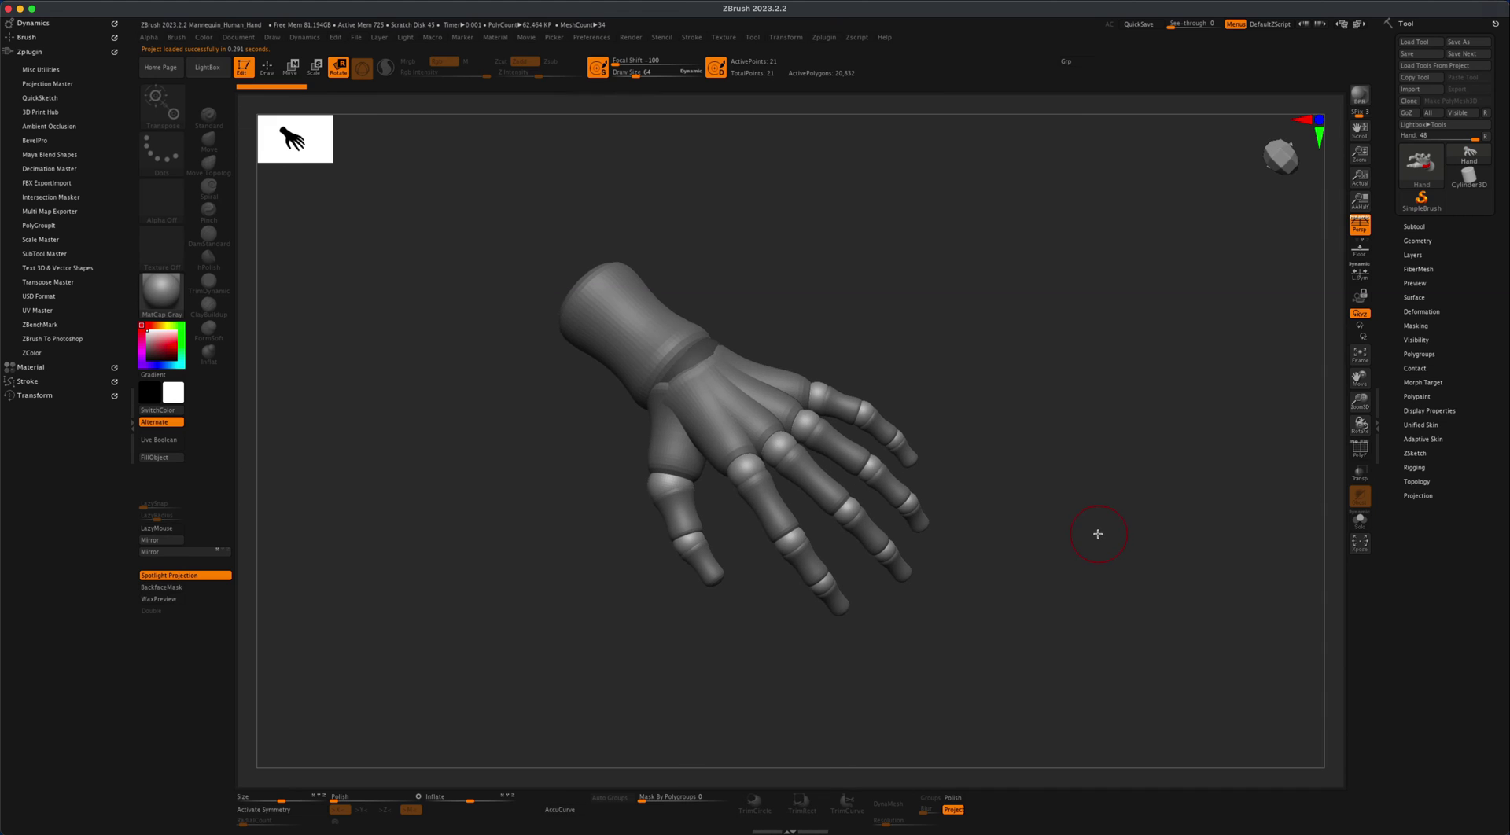
key("a")
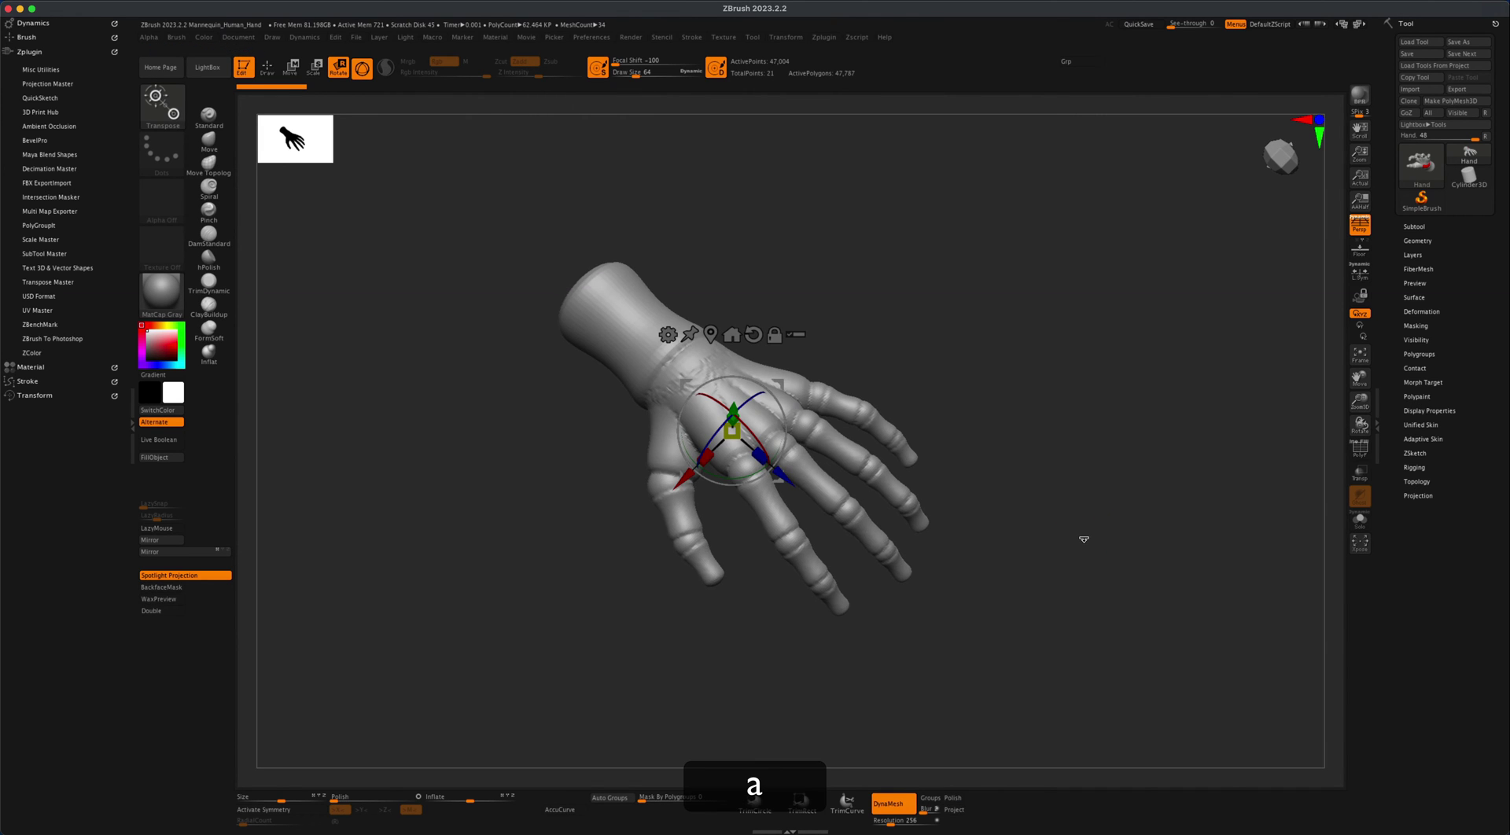
mouse_move(1046, 574)
left_mouse_down()
mouse_move(1112, 513)
mouse_move(1136, 449)
mouse_move(1031, 583)
mouse_move(951, 604)
mouse_move(1055, 593)
mouse_move(1055, 577)
left_mouse_up()
key("a")
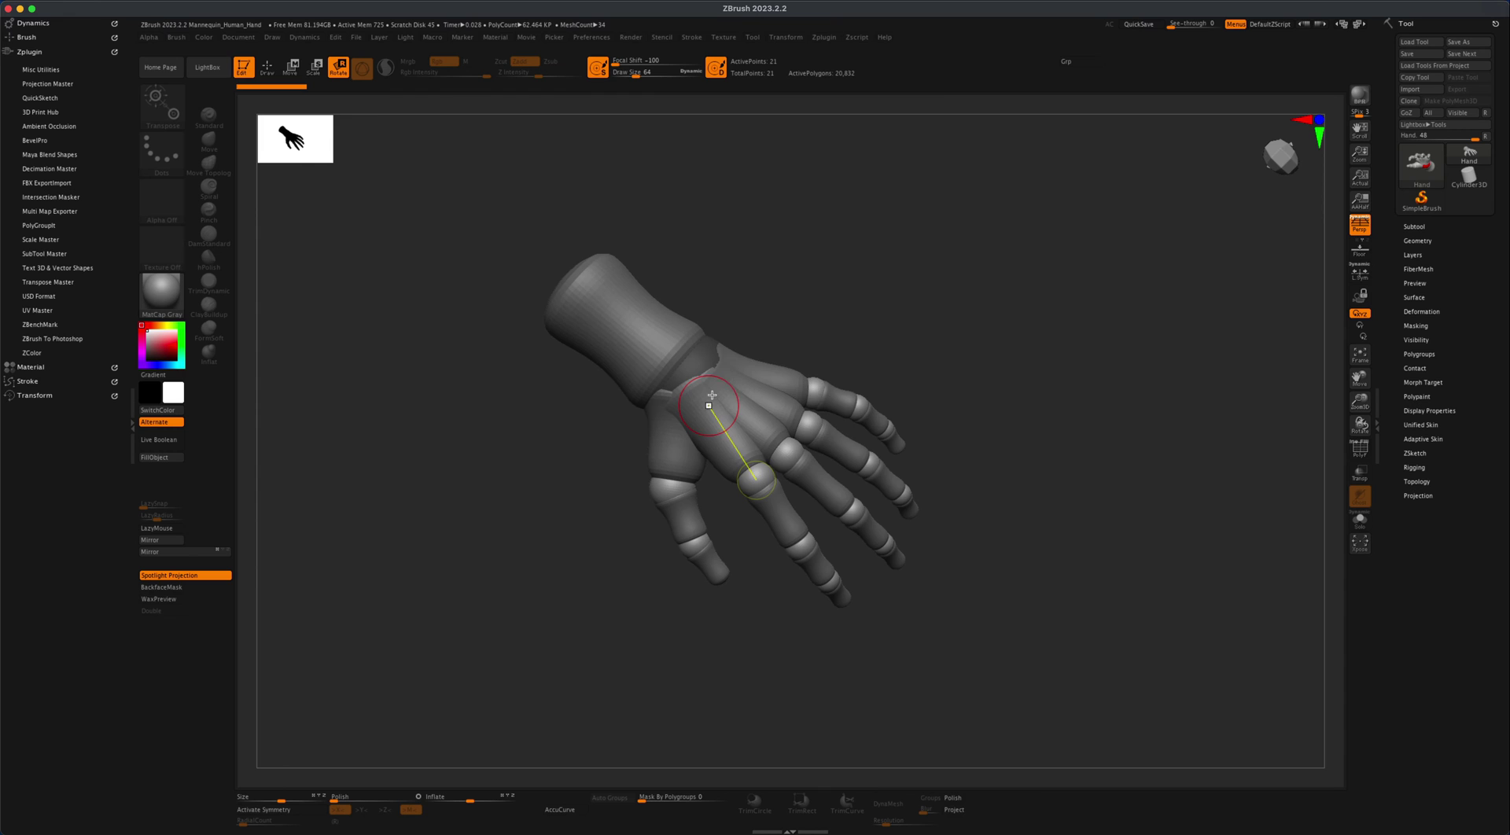
left_click_drag(951, 377, 978, 404)
key("a")
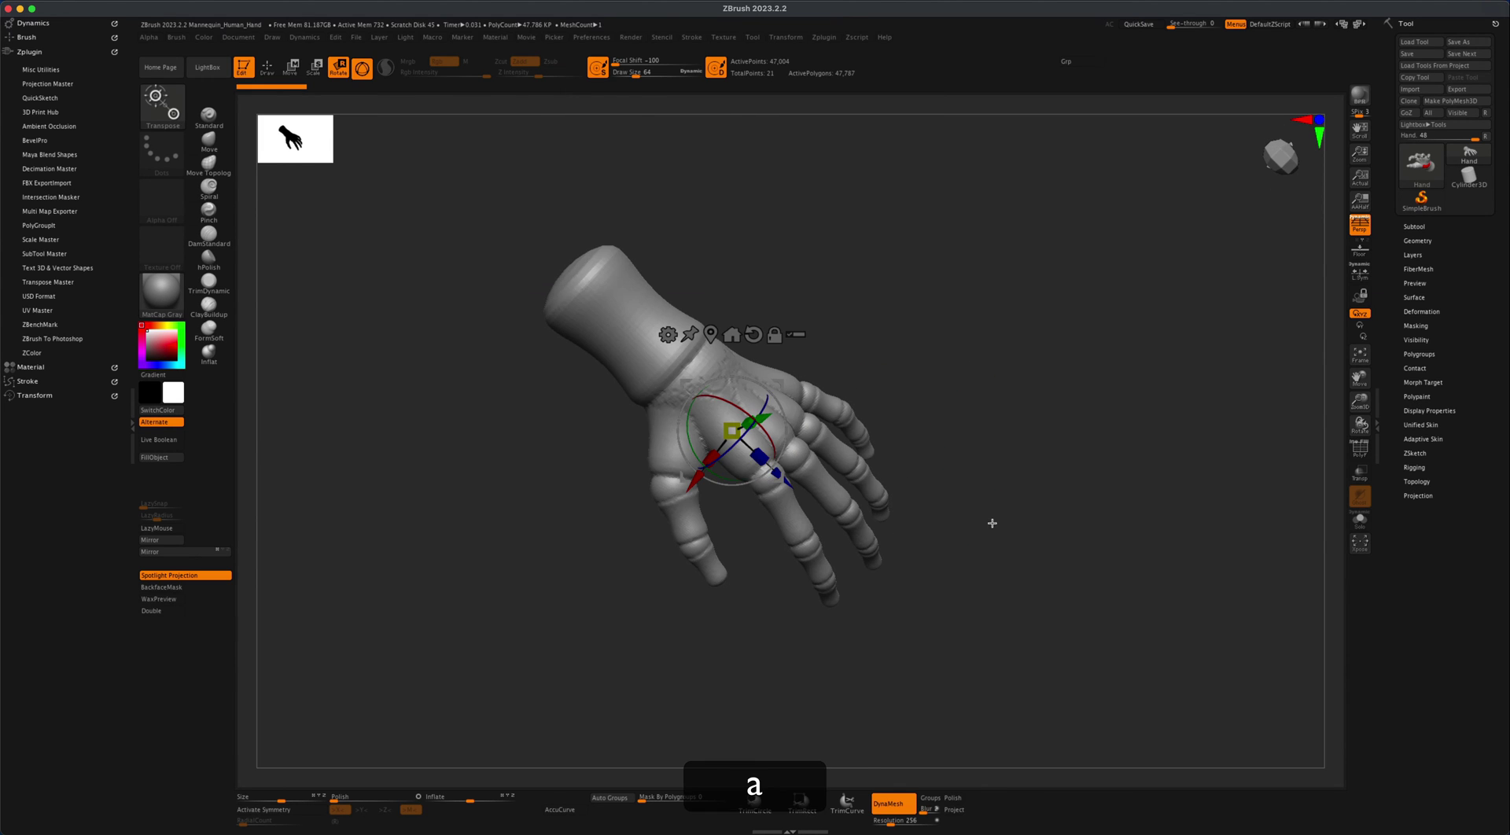
mouse_move(992, 524)
left_mouse_down()
mouse_move(971, 533)
mouse_move(984, 518)
left_mouse_up()
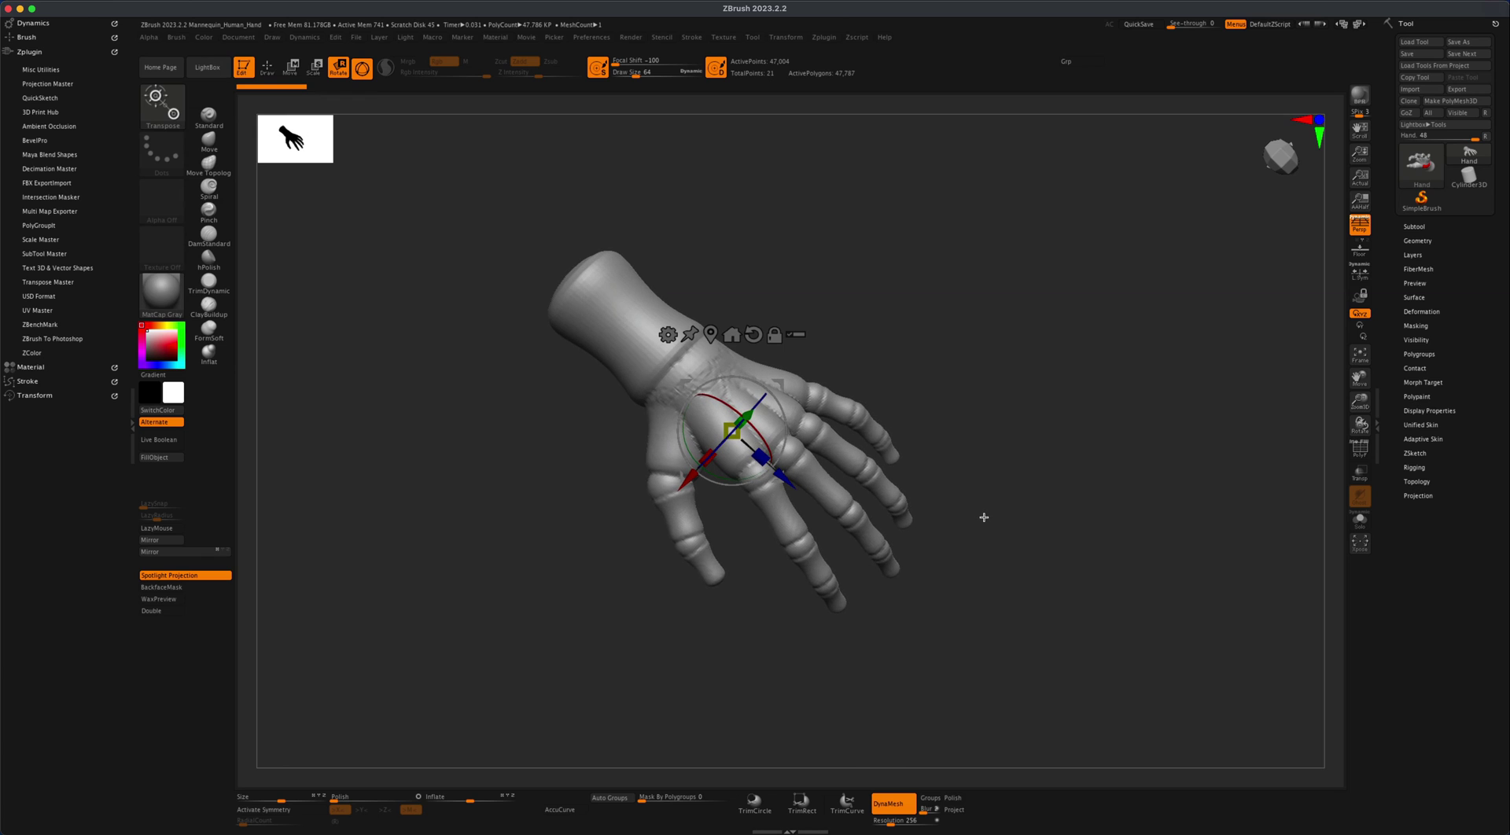
key("a")
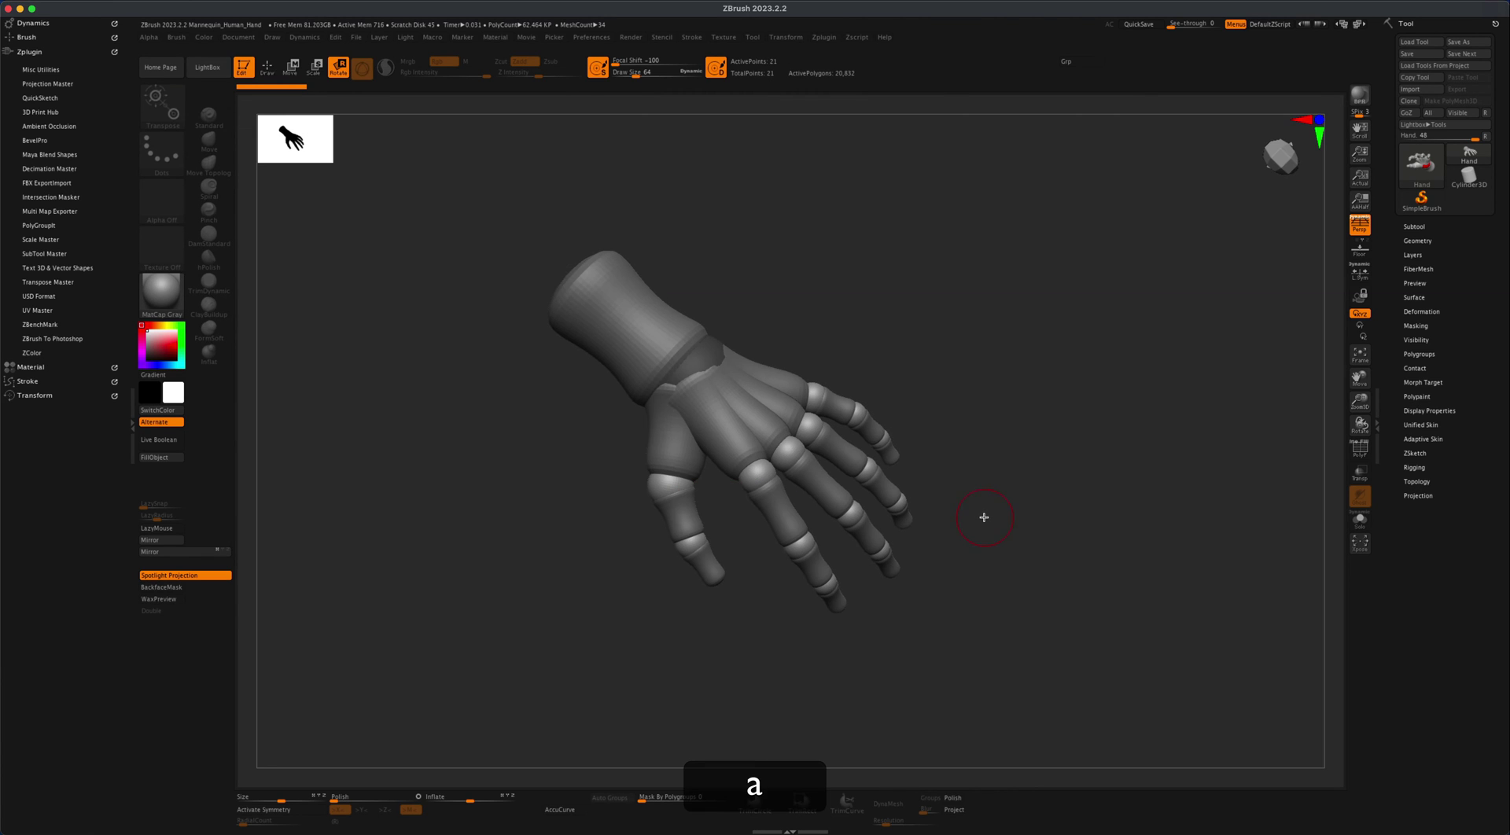
- Inflate the ZSphere hand to thicken its fingers and check the result in the adaptive skin preview
key("alt")
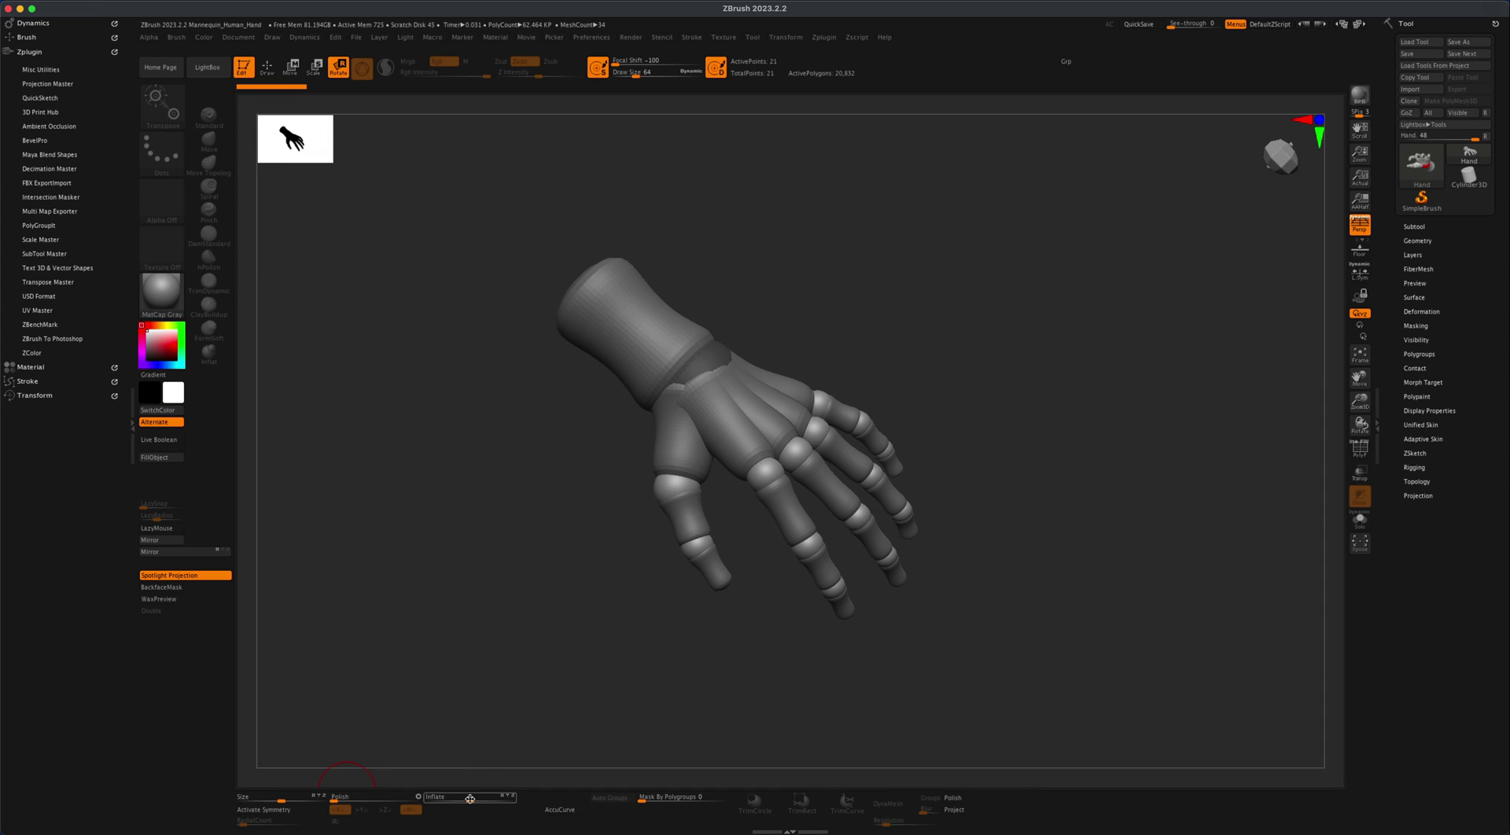
left_click_drag(471, 800, 471, 800)
key("super")
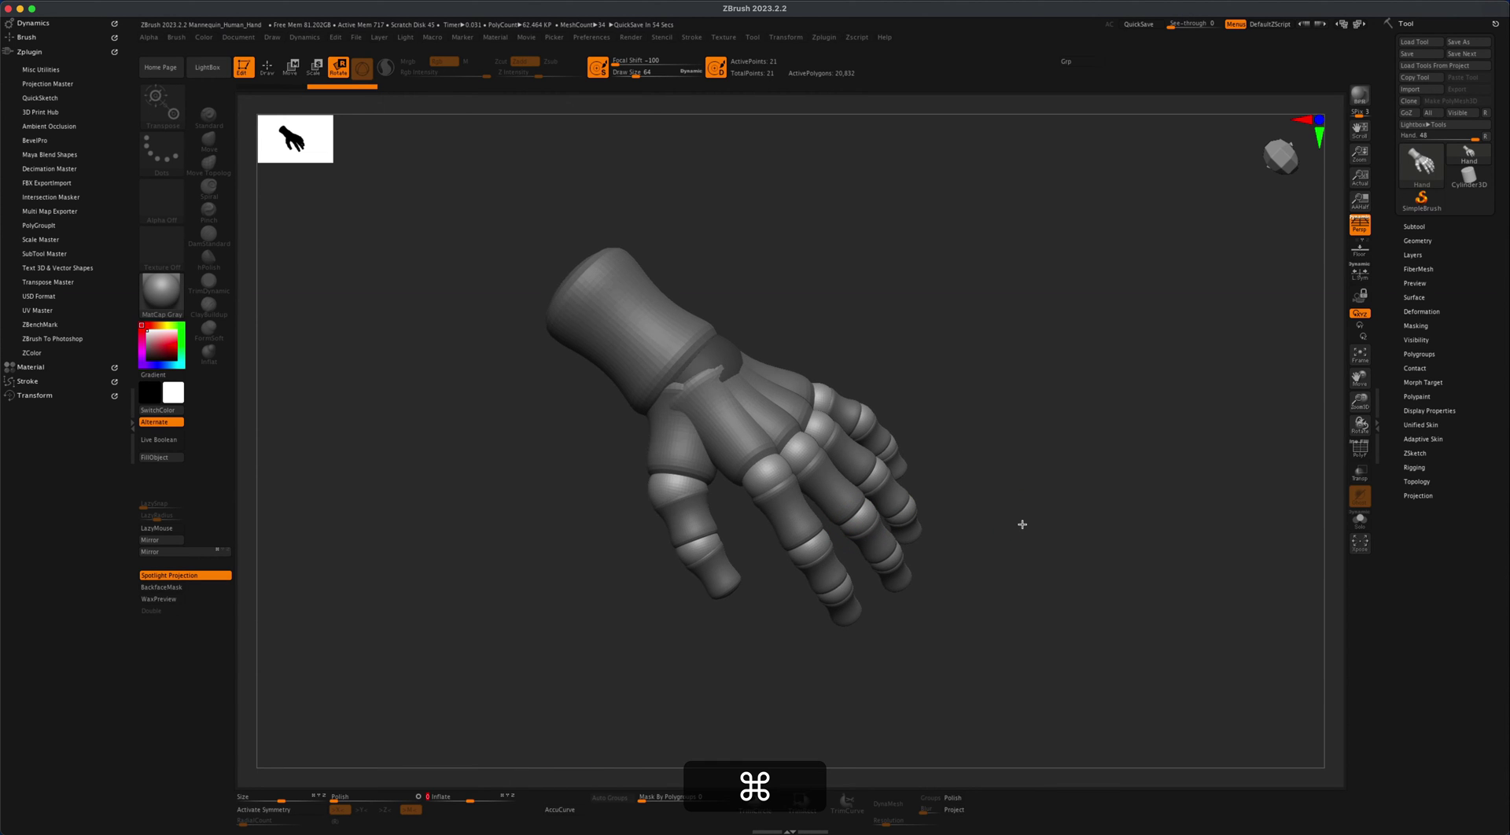
key("a")
mouse_move(1025, 523)
left_mouse_down()
mouse_move(1136, 462)
mouse_move(1035, 498)
mouse_move(1012, 541)
left_mouse_up()
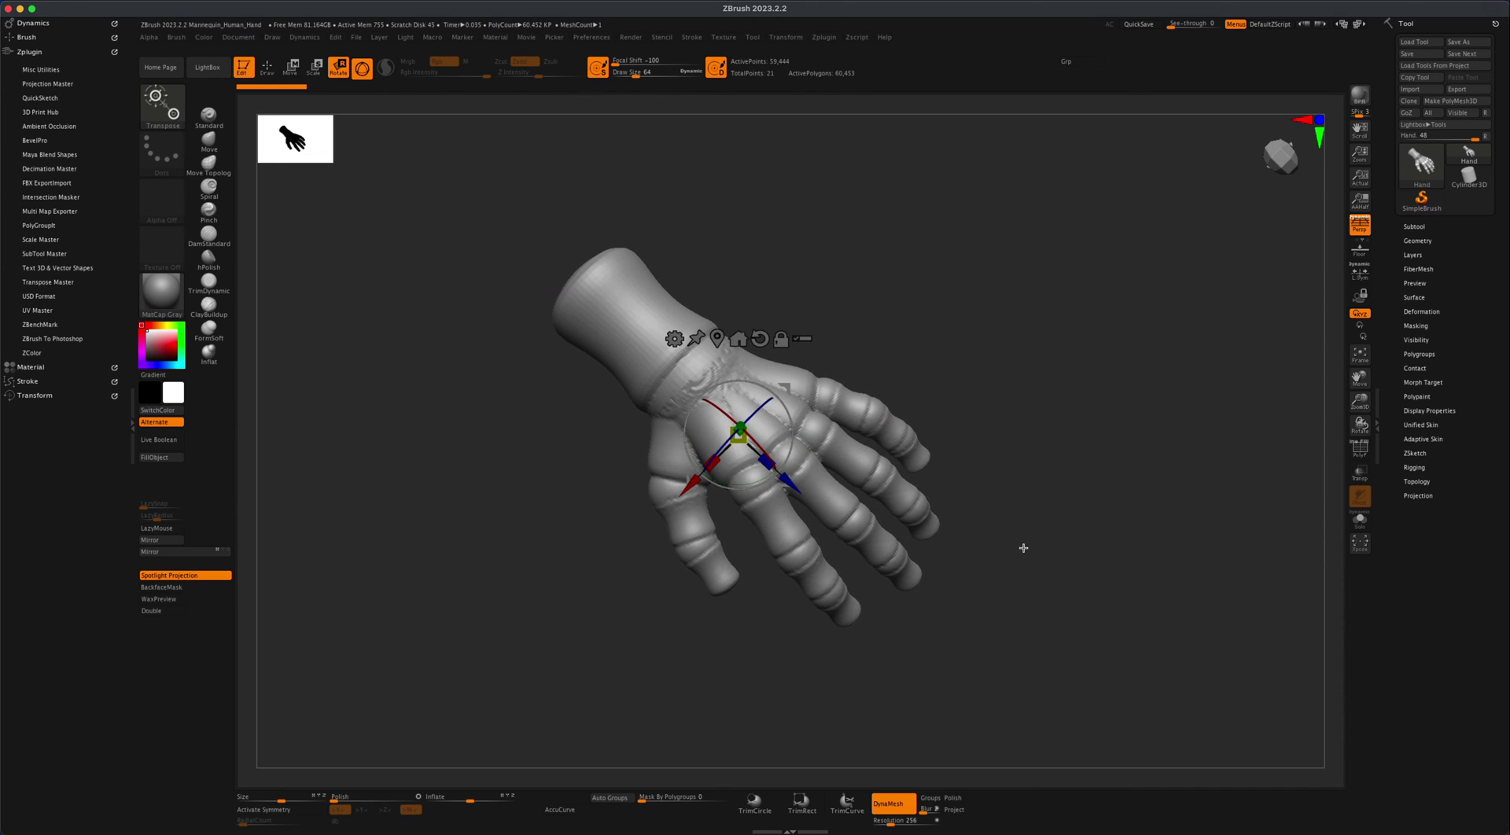
key("a")
key("alt+a")
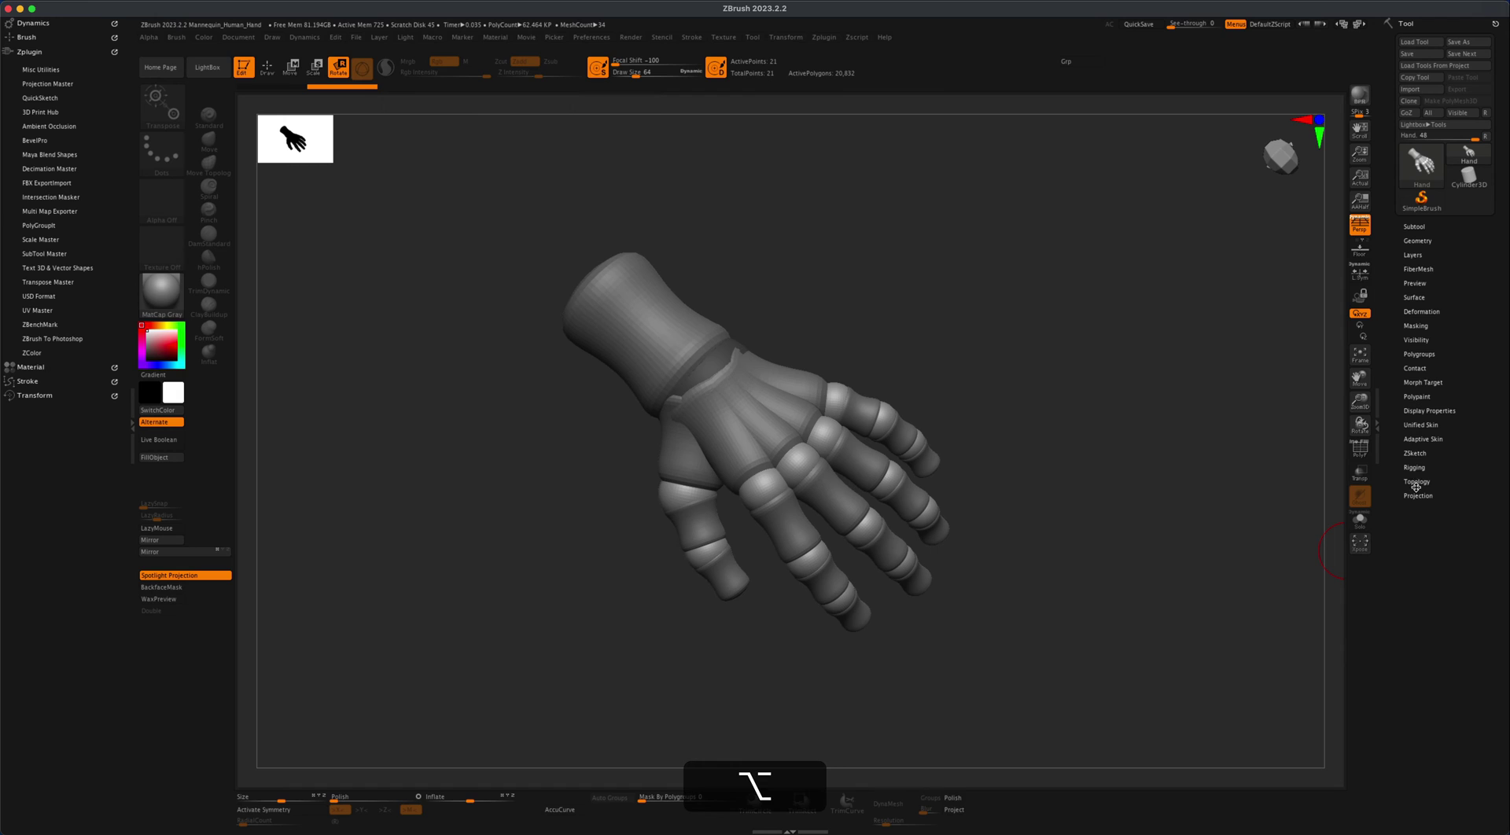
- Make an adaptive skin from the ZSphere hand at DynaMesh resolution 256 and switch to the Skin_Hand tool
left_click(1421, 439)
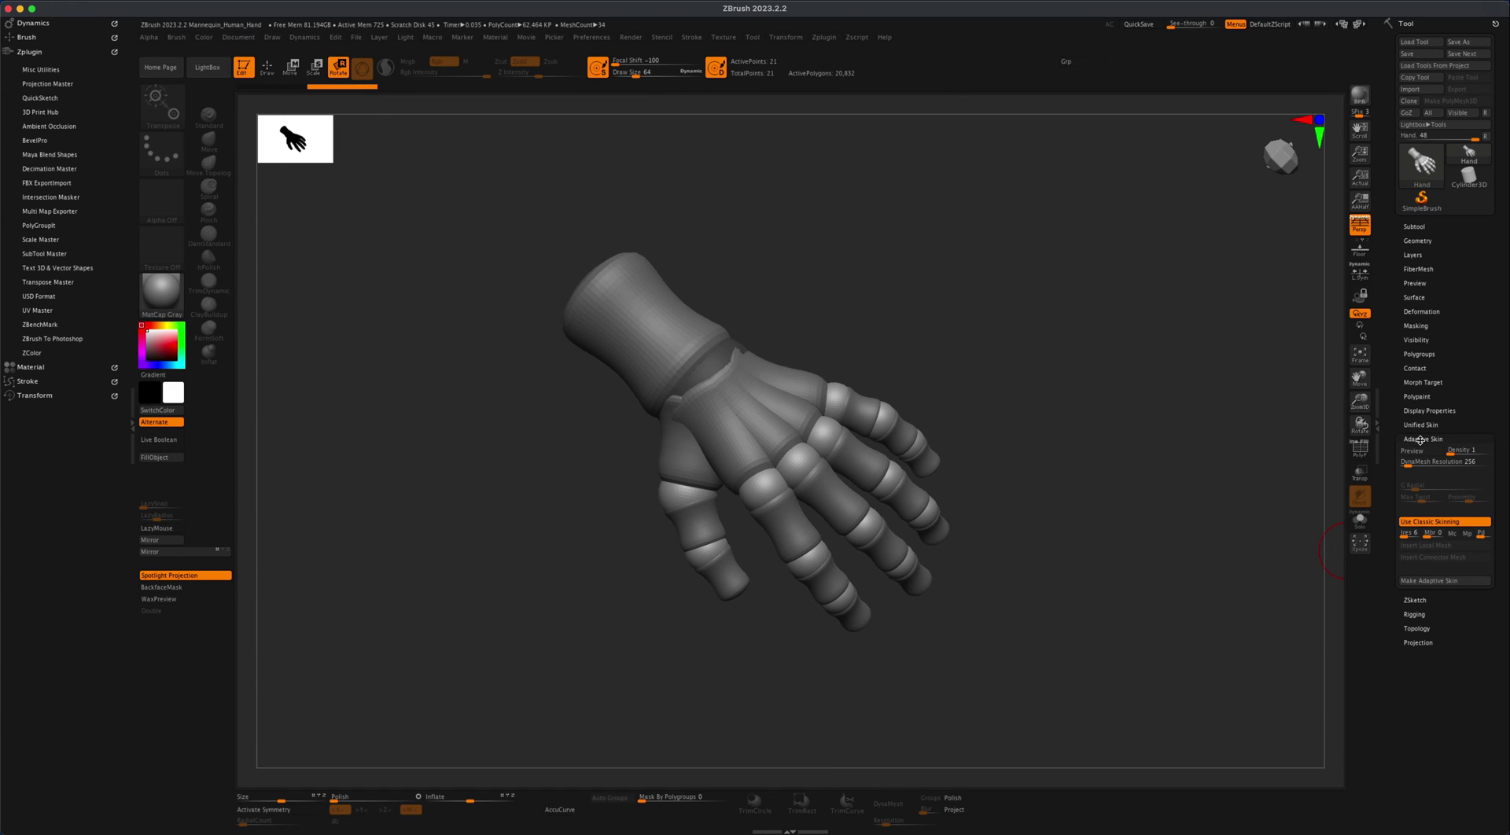
left_click(1430, 583)
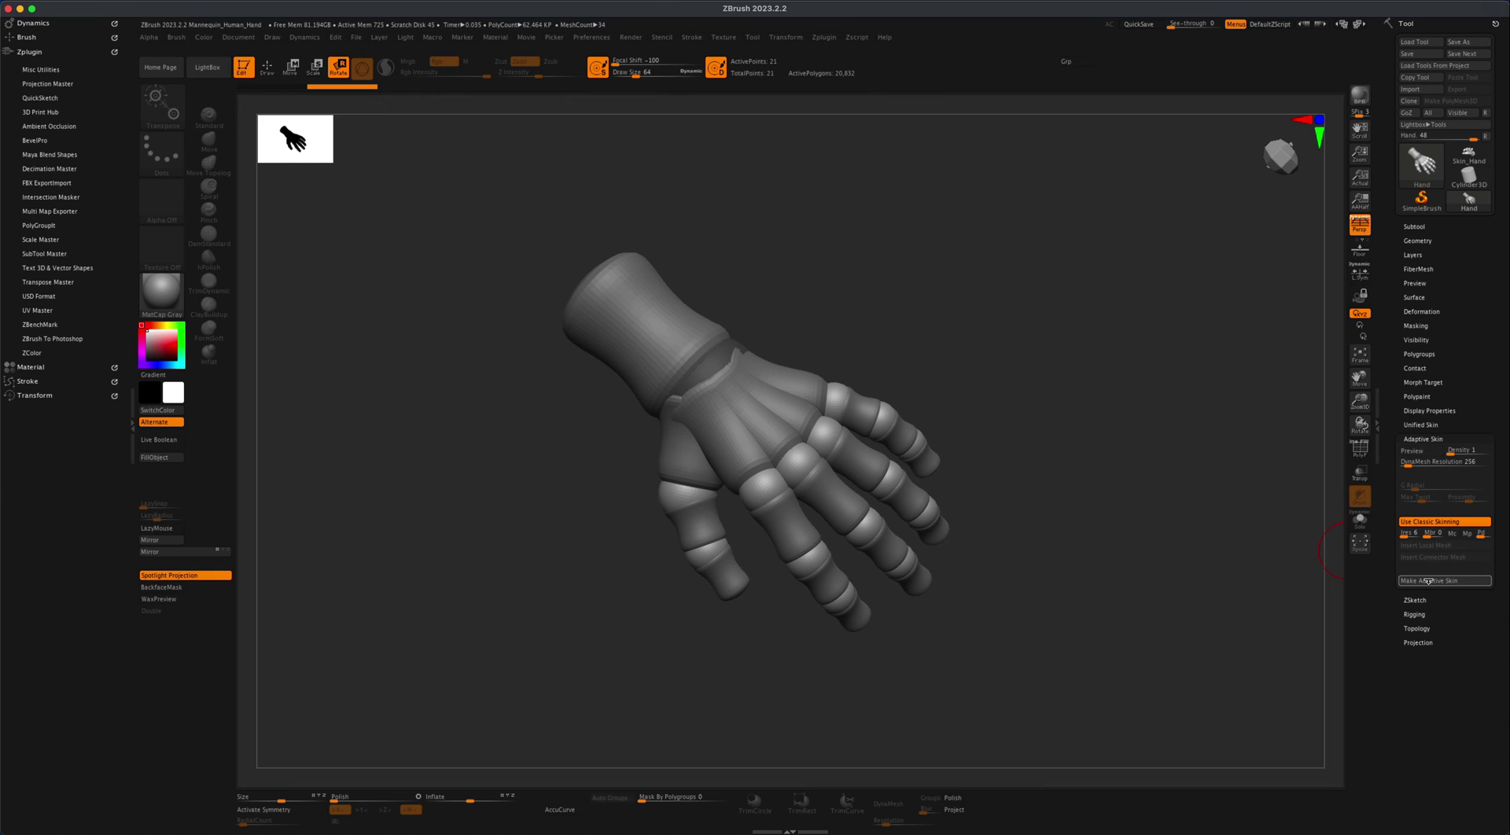
left_click(1471, 157)
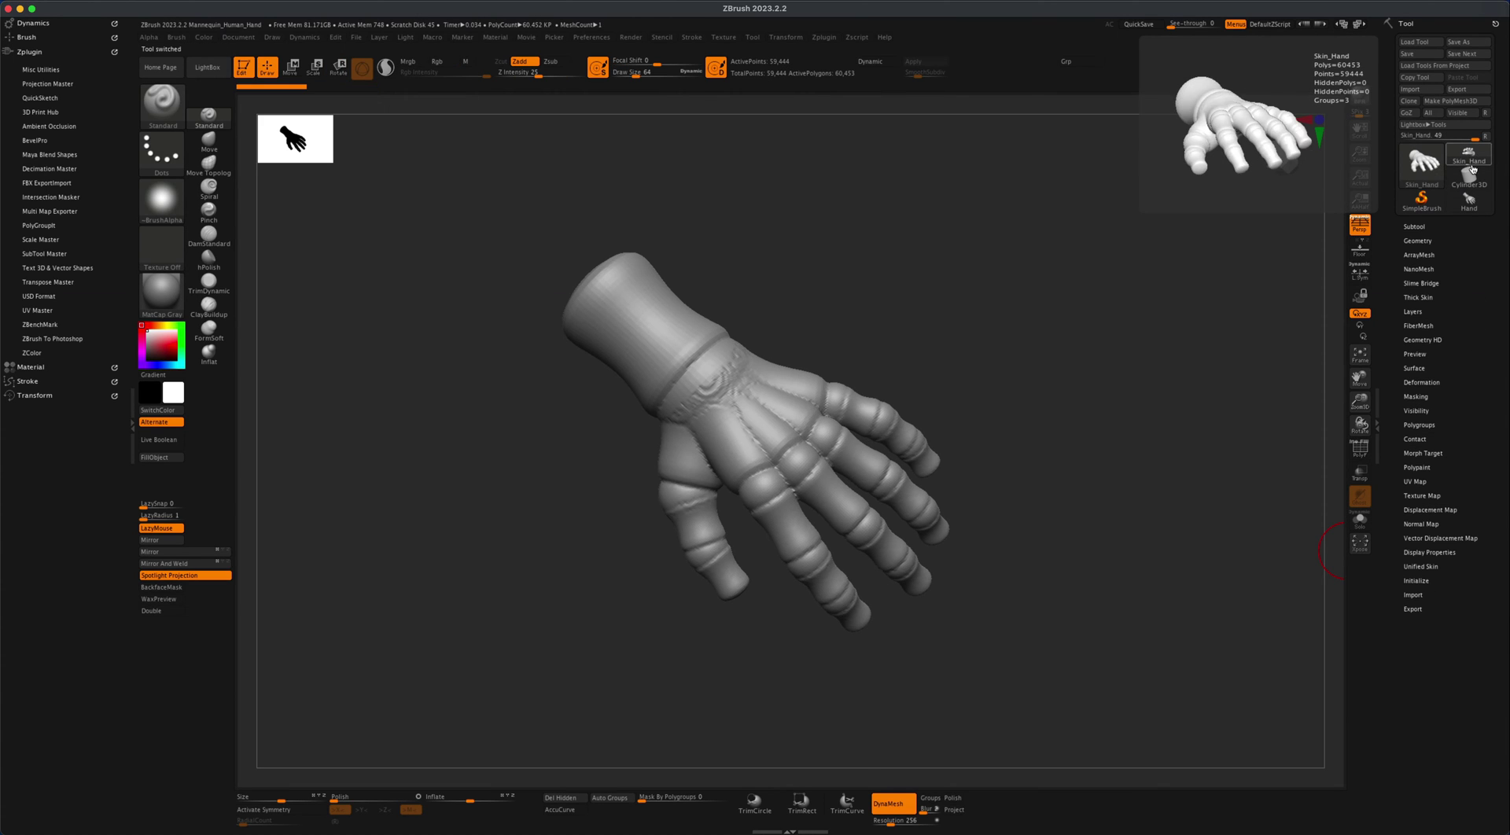
- Polish the whole hand mesh and smooth the knuckles, wrist and fingers with a draw size of about 185
left_click_drag(1106, 381, 1080, 485)
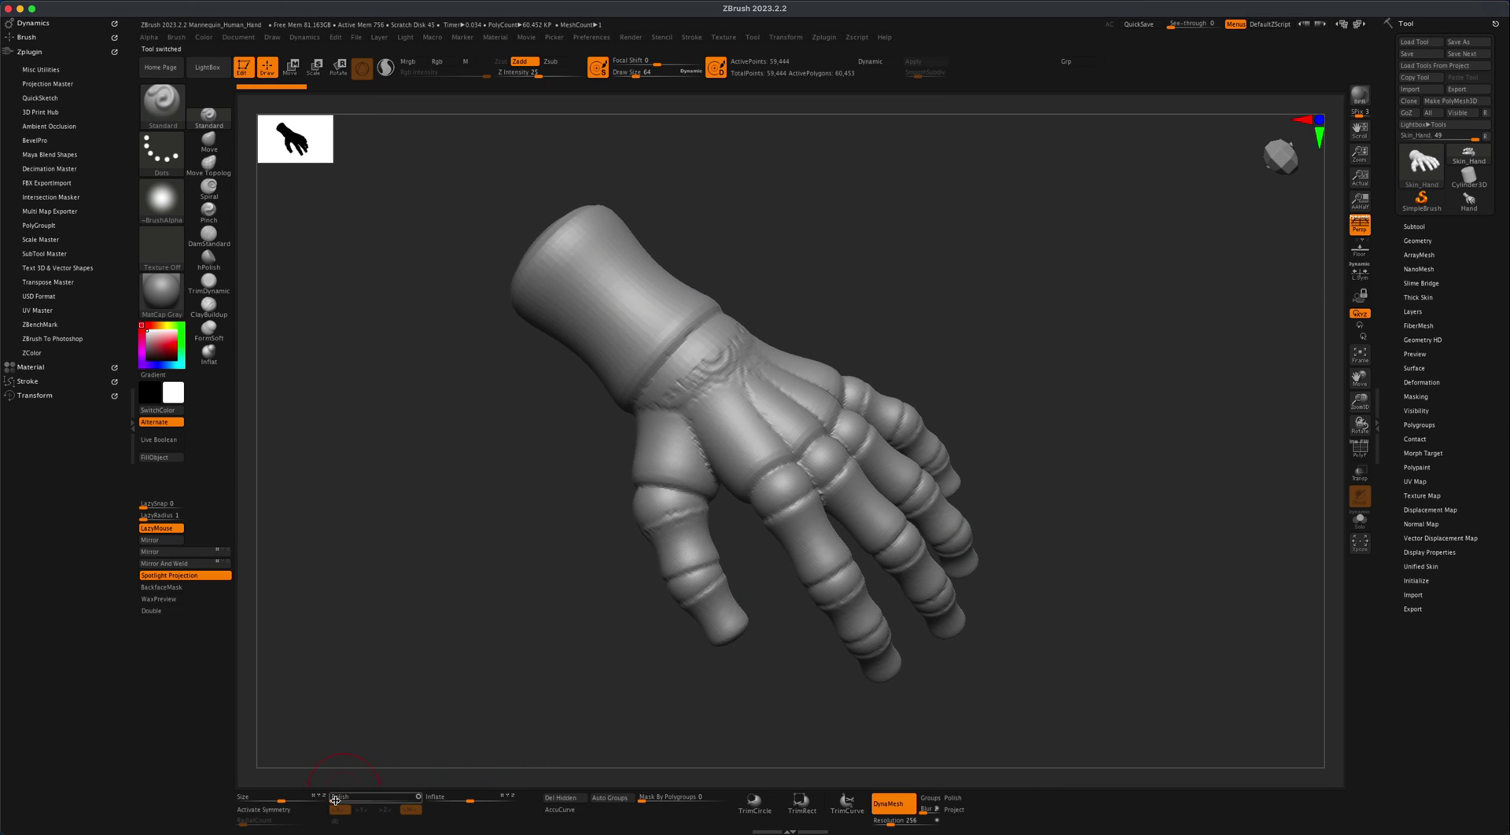
left_click_drag(335, 800, 432, 797)
key("s")
left_click_drag(519, 603, 535, 603)
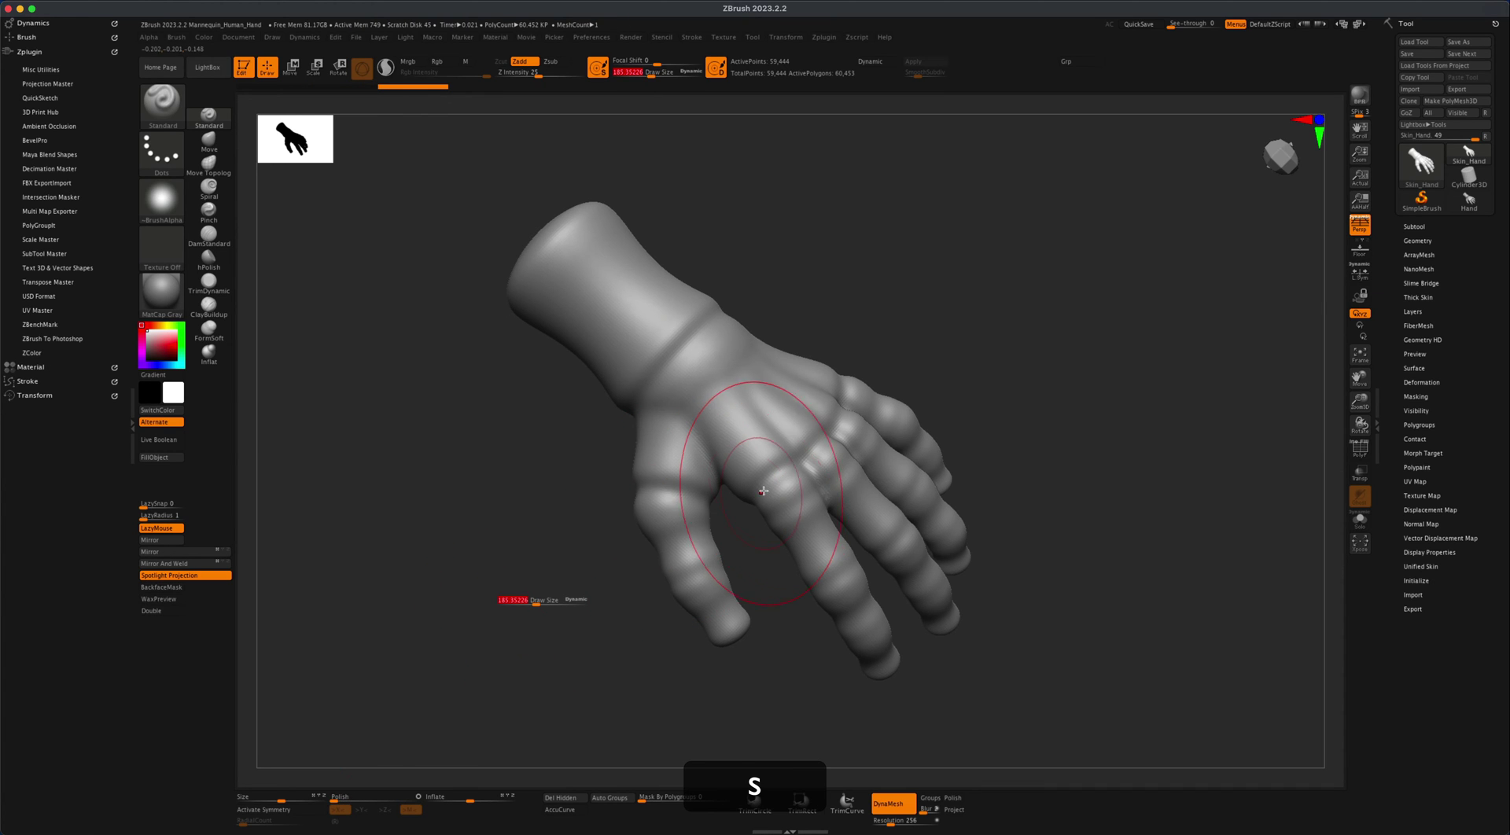
mouse_move(774, 481)
left_mouse_down("shift")
mouse_move(801, 483)
mouse_move(782, 455)
mouse_move(692, 458)
left_mouse_up("shift")
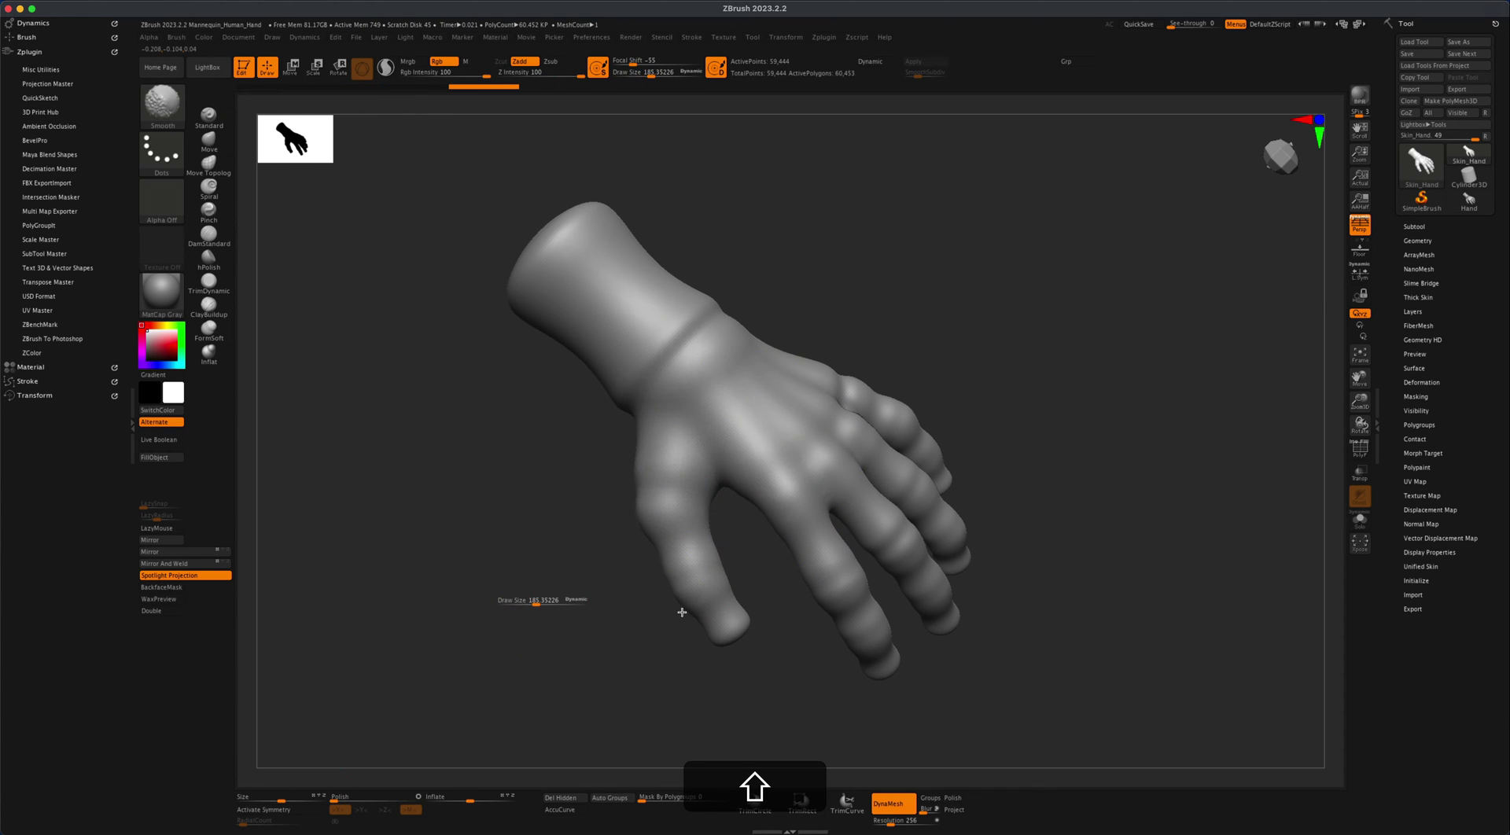
left_click_drag(602, 375, 886, 492, "shift")
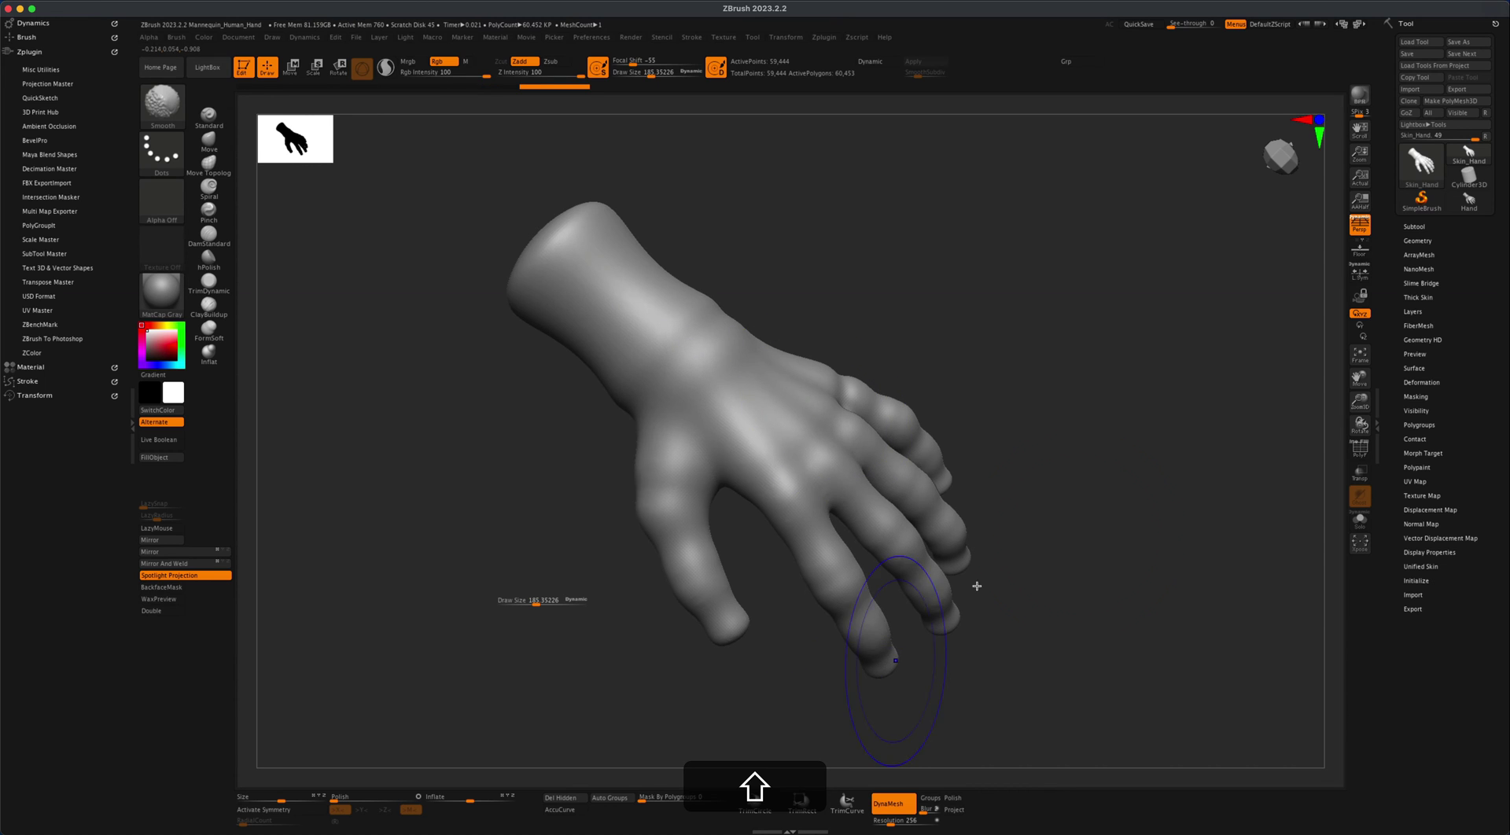
mouse_move(977, 586)
left_mouse_down("shift")
mouse_move(1028, 552)
mouse_move(1027, 429)
left_mouse_up("shift")
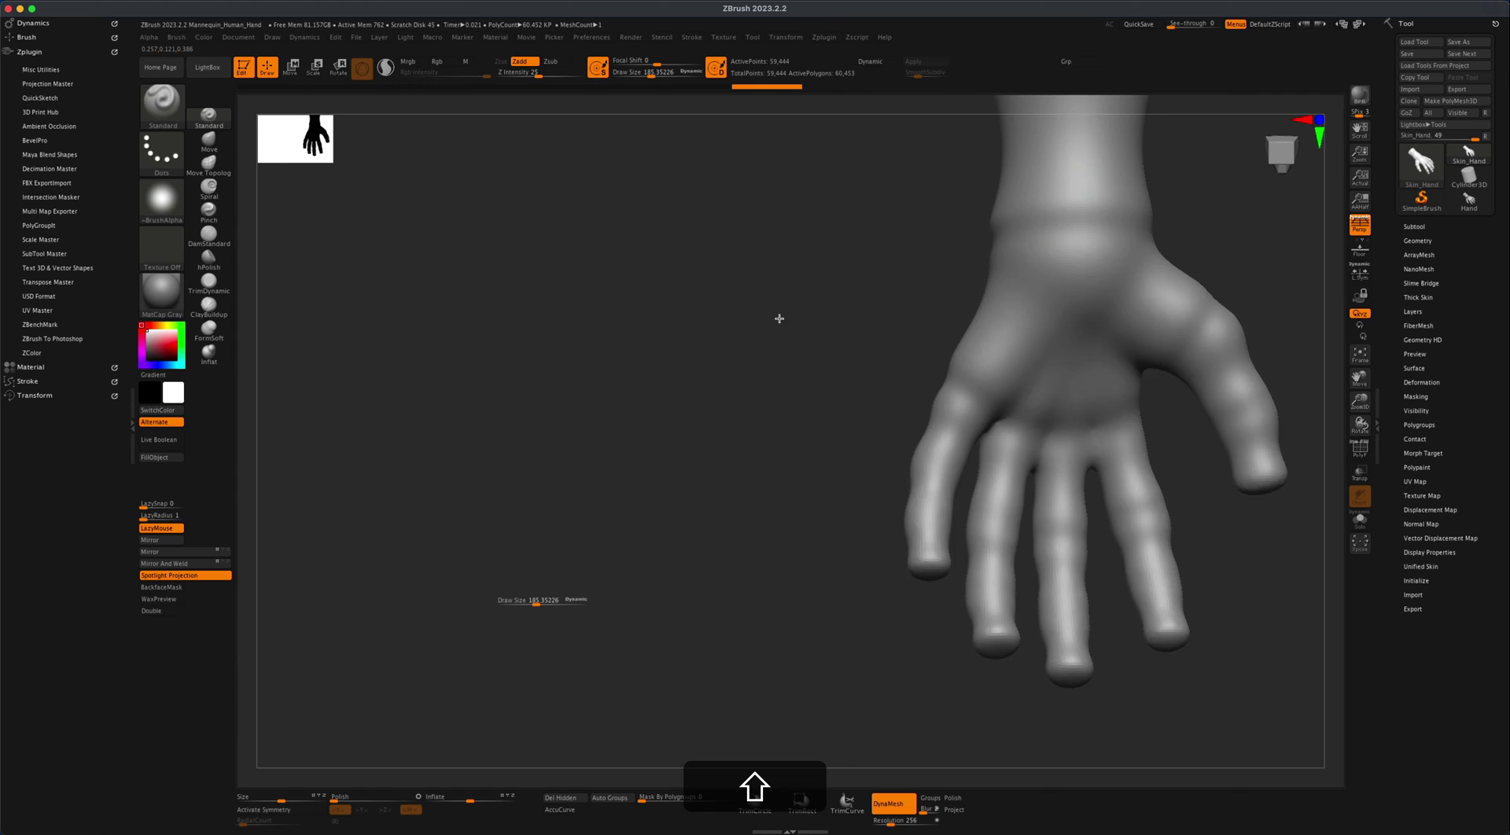
- Continue smoothing the palm, fingers and fingertips from other sides of the hand
mouse_move(780, 318)
left_mouse_down()
mouse_move(1021, 267)
mouse_move(1052, 287)
mouse_move(916, 516)
mouse_move(846, 446)
left_mouse_up()
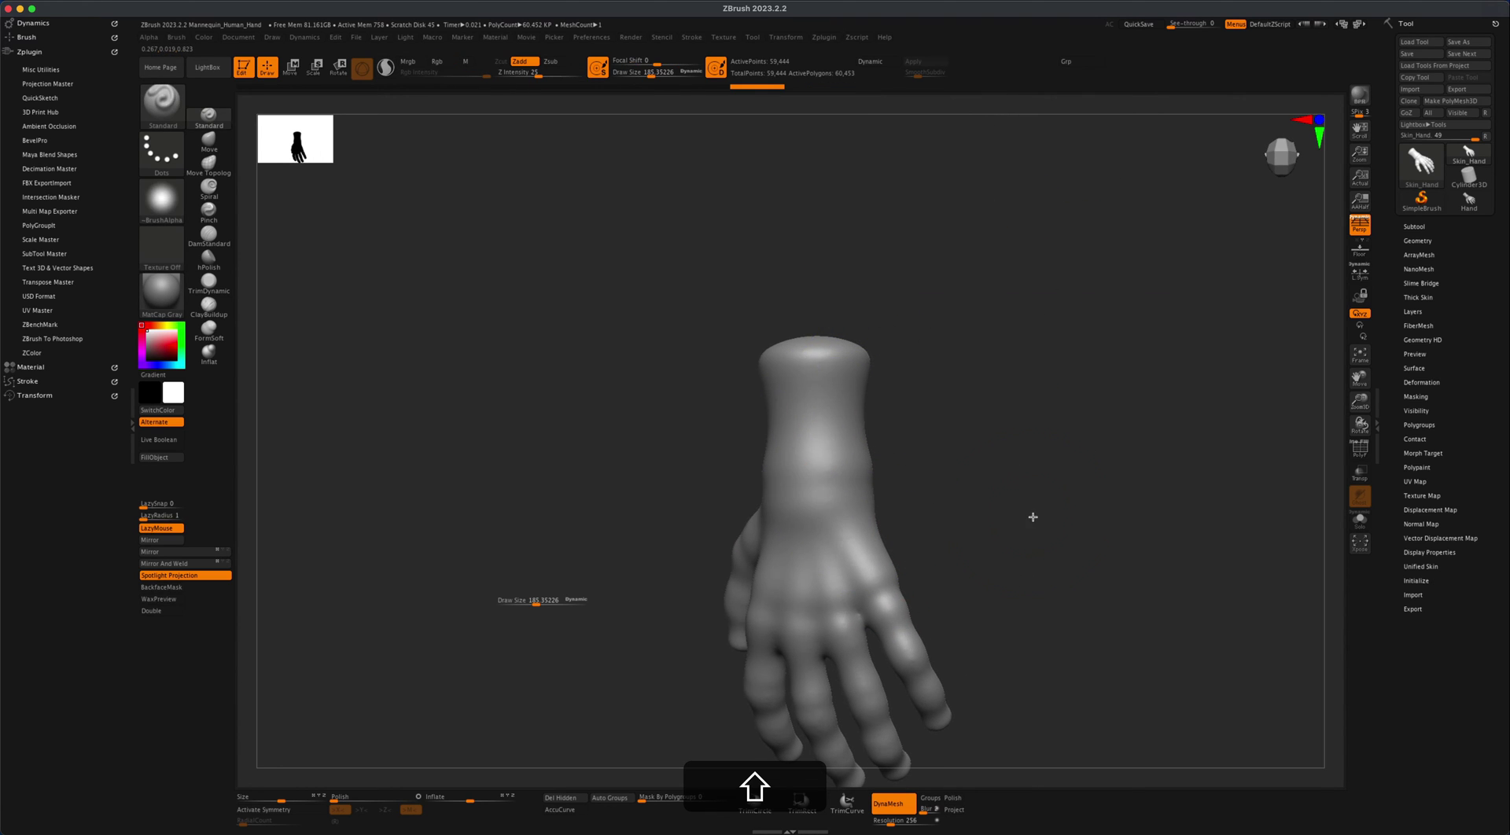
left_click_drag(1032, 516, 1011, 522, "shift")
mouse_move(975, 618)
left_mouse_down()
mouse_move(1058, 634)
mouse_move(1015, 641)
mouse_move(1025, 521)
mouse_move(1015, 543)
left_mouse_up()
mouse_move(975, 645)
left_mouse_down()
mouse_move(1059, 595)
mouse_move(905, 627)
left_mouse_up()
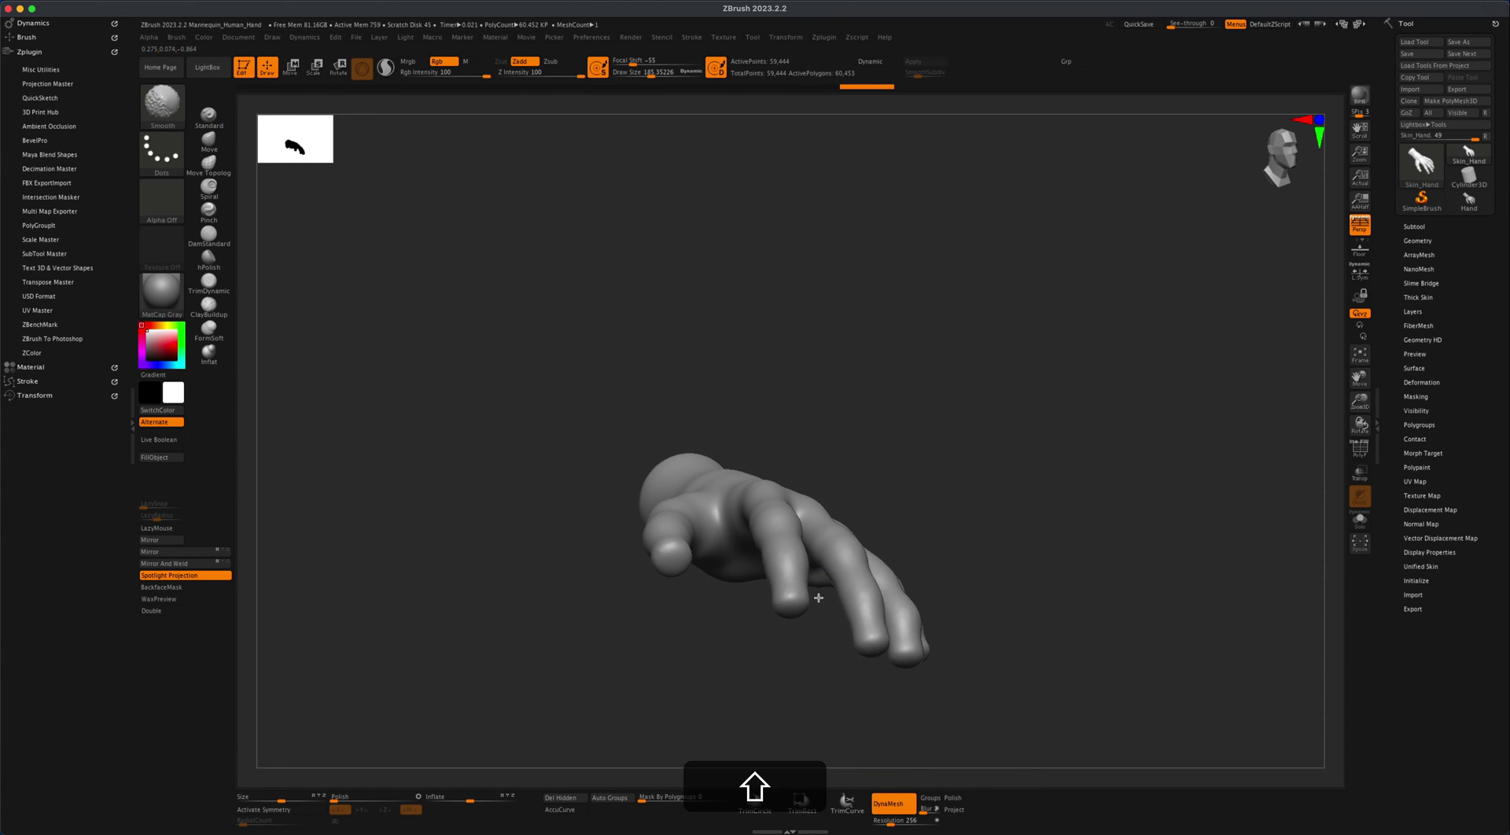
left_click_drag(819, 598, 1094, 598, "shift")
mouse_move(691, 587)
left_mouse_down("shift")
mouse_move(880, 557)
mouse_move(843, 562)
mouse_move(894, 593)
mouse_move(910, 627)
left_mouse_up("shift")
left_click_drag(1072, 559, 1102, 532, "alt")
left_click_drag(880, 566, 819, 617)
mouse_move(996, 607)
left_mouse_down("alt")
mouse_move(1005, 579)
mouse_move(1031, 593)
mouse_move(1026, 607)
mouse_move(1062, 607)
mouse_move(1013, 532)
left_mouse_up("alt")
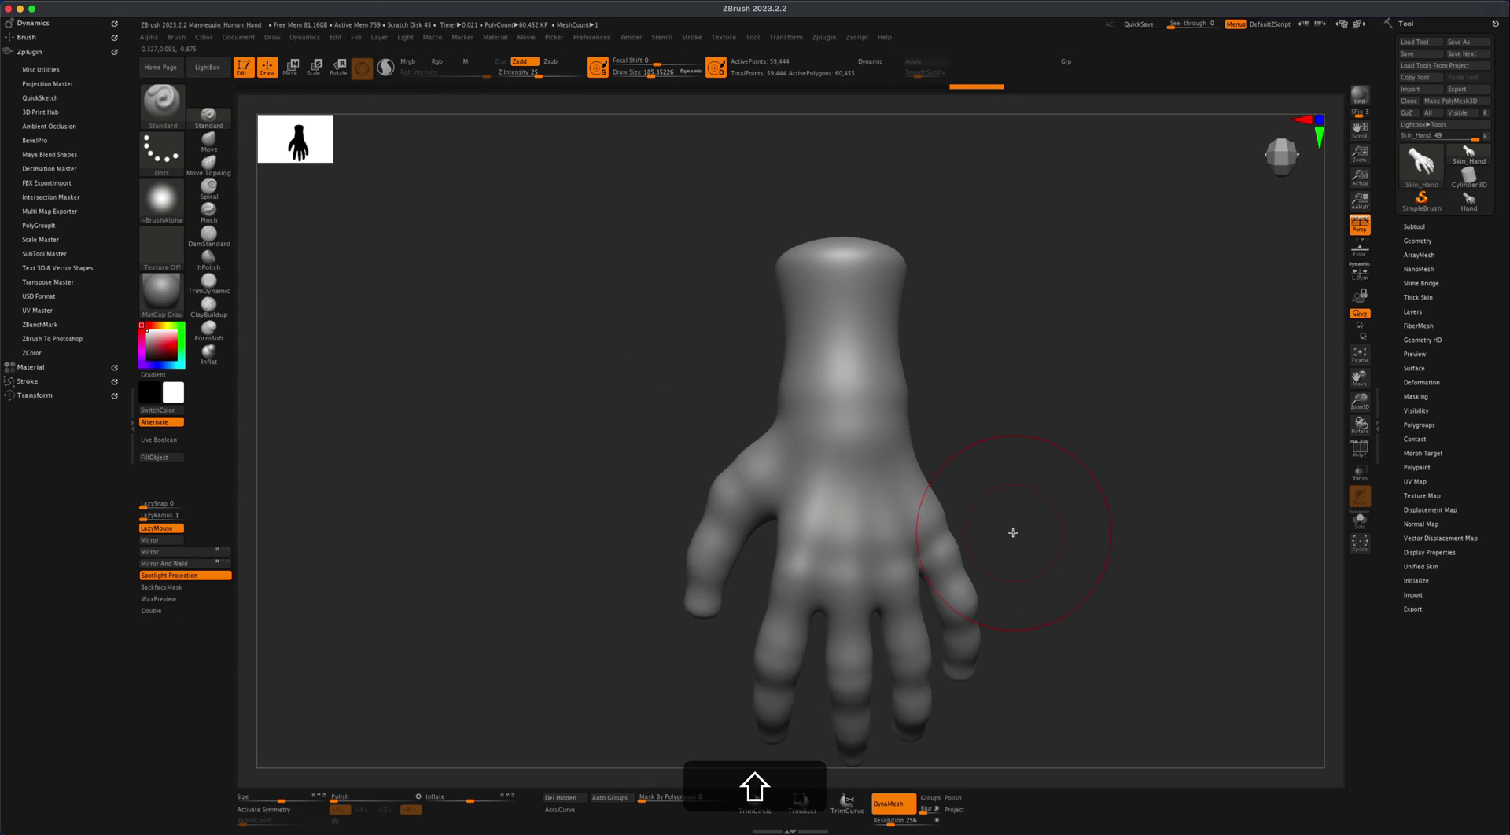
- Reshape the wrist and forearm with the Move brush to slim the hand's silhouette
left_click(209, 140)
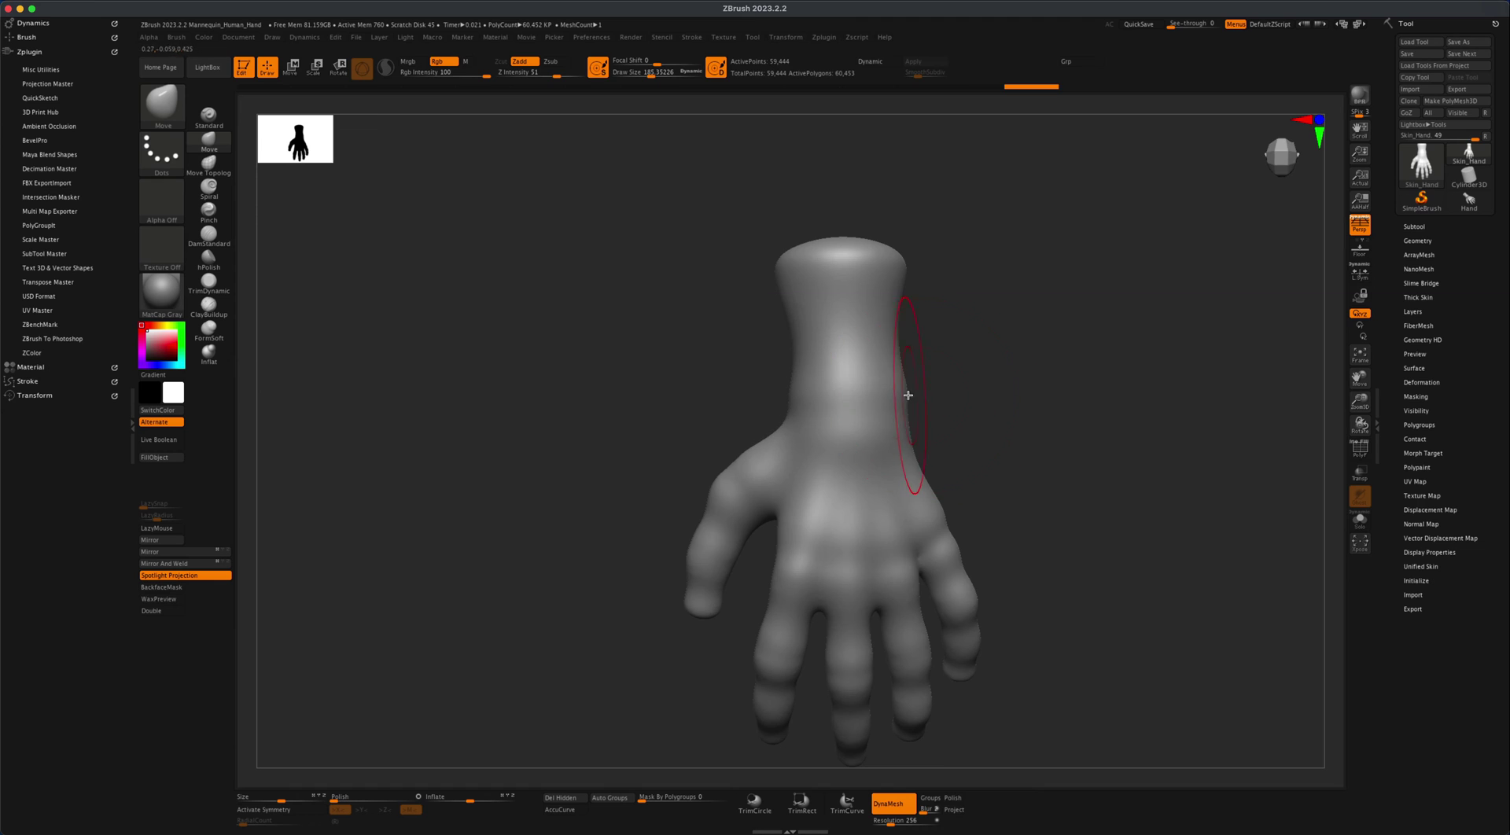
right_click_drag(886, 395, 1056, 409)
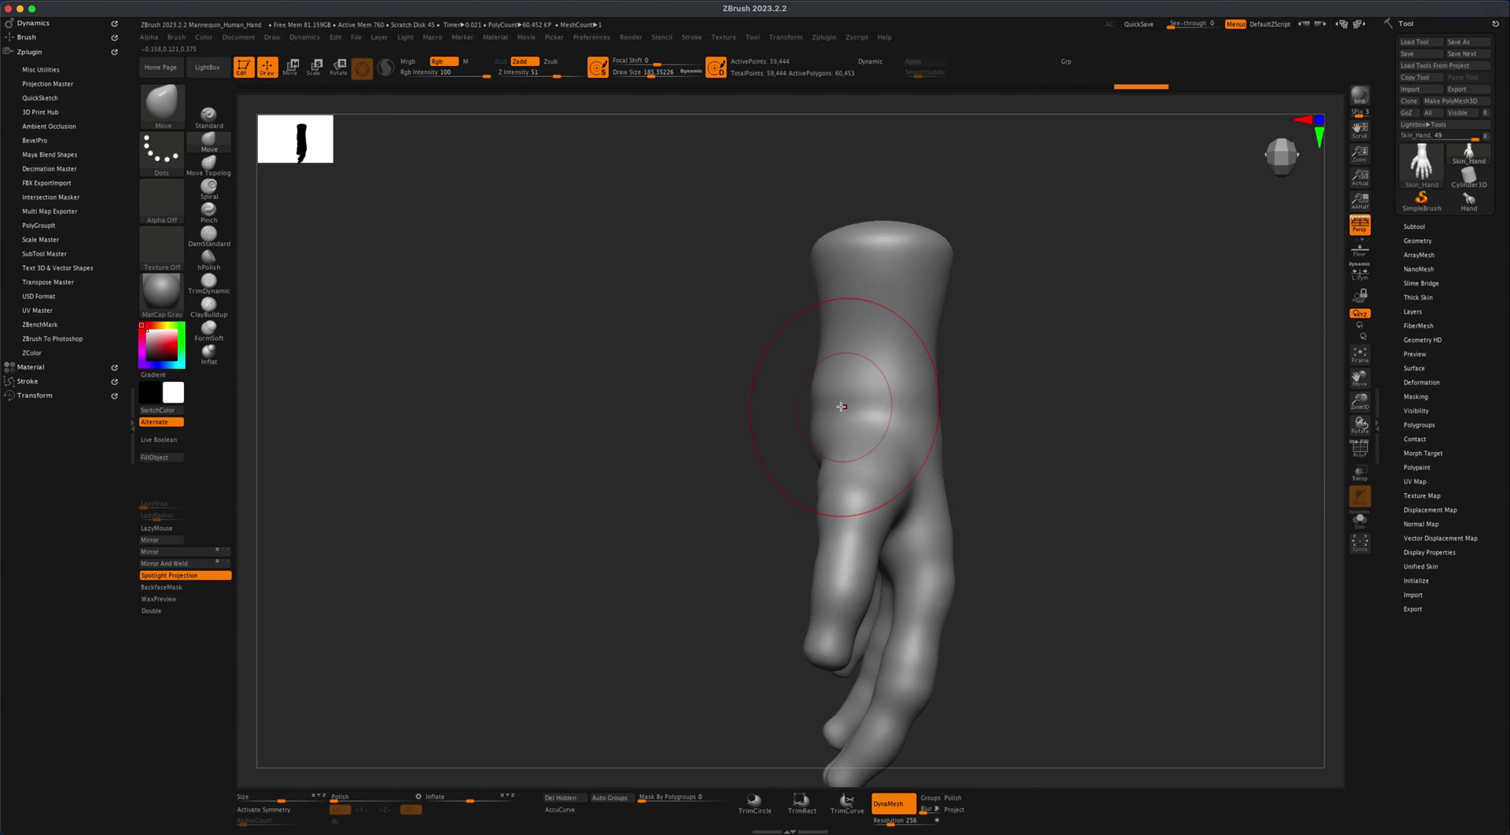
mouse_move(865, 397)
right_mouse_down()
mouse_move(813, 370)
mouse_move(1020, 365)
mouse_move(858, 385)
right_mouse_up()
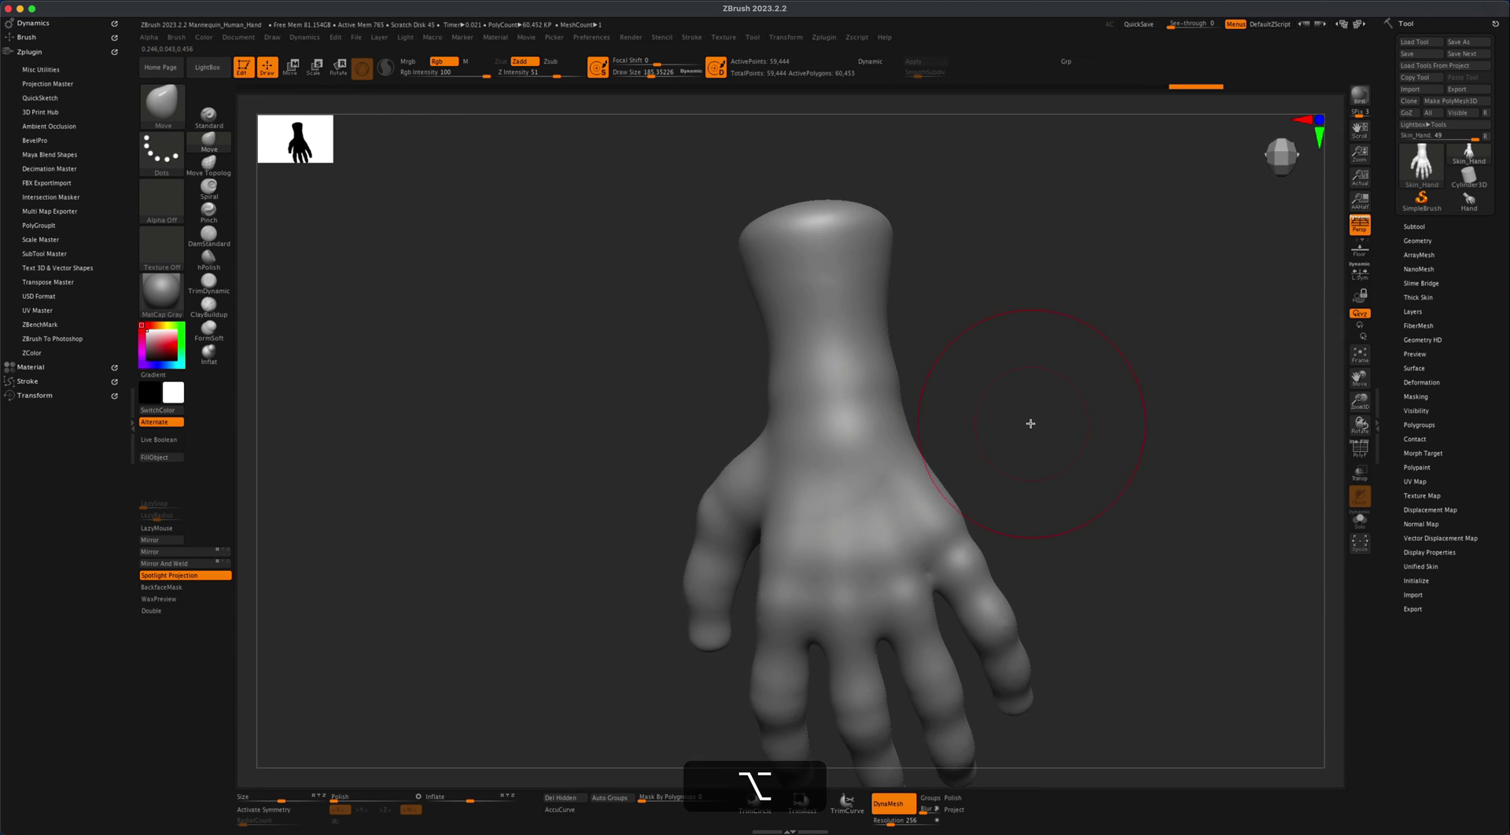
mouse_move(1029, 425)
right_mouse_down("alt")
mouse_move(963, 413)
mouse_move(989, 369)
mouse_move(1020, 425)
mouse_move(1011, 410)
mouse_move(1054, 415)
right_mouse_up("alt")
- Display the hand's polyframe and merge all of its polygroups into a single one
left_click(1360, 448)
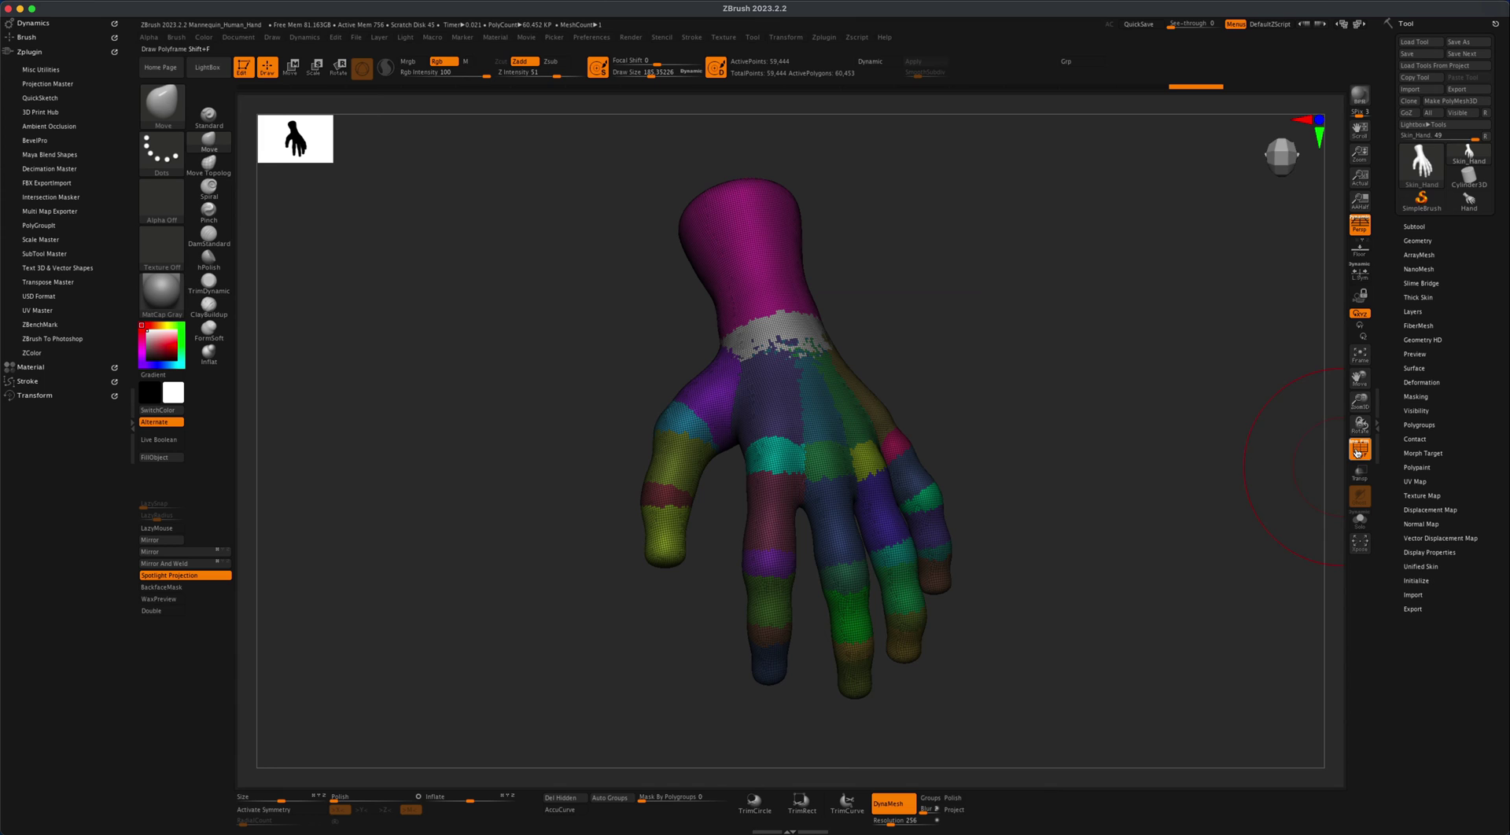
mouse_move(1150, 478)
right_mouse_down("alt")
mouse_move(1065, 475)
mouse_move(1130, 456)
mouse_move(1082, 473)
right_mouse_up("alt")
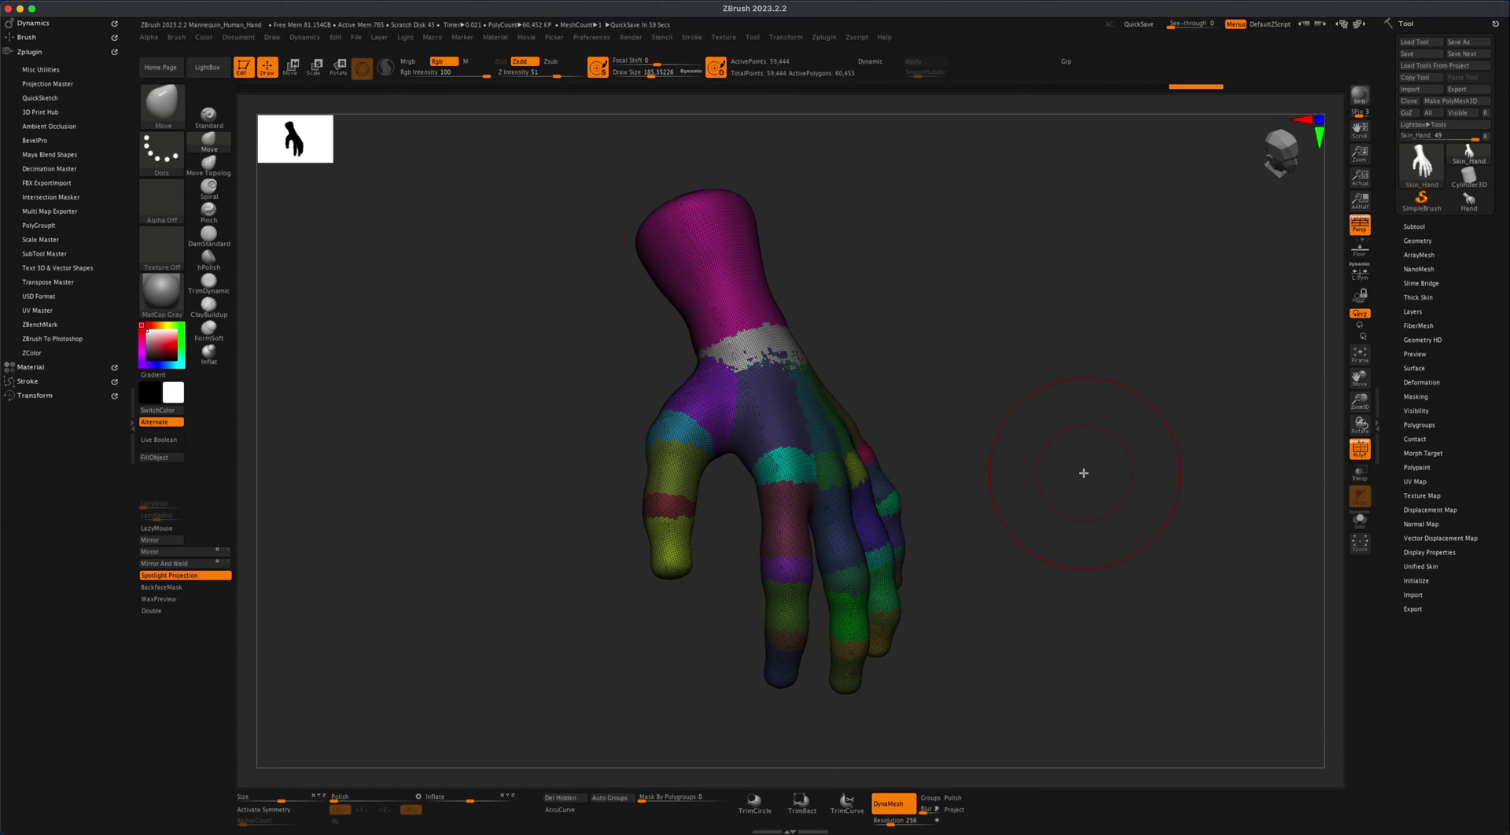
key("ctrl+w")
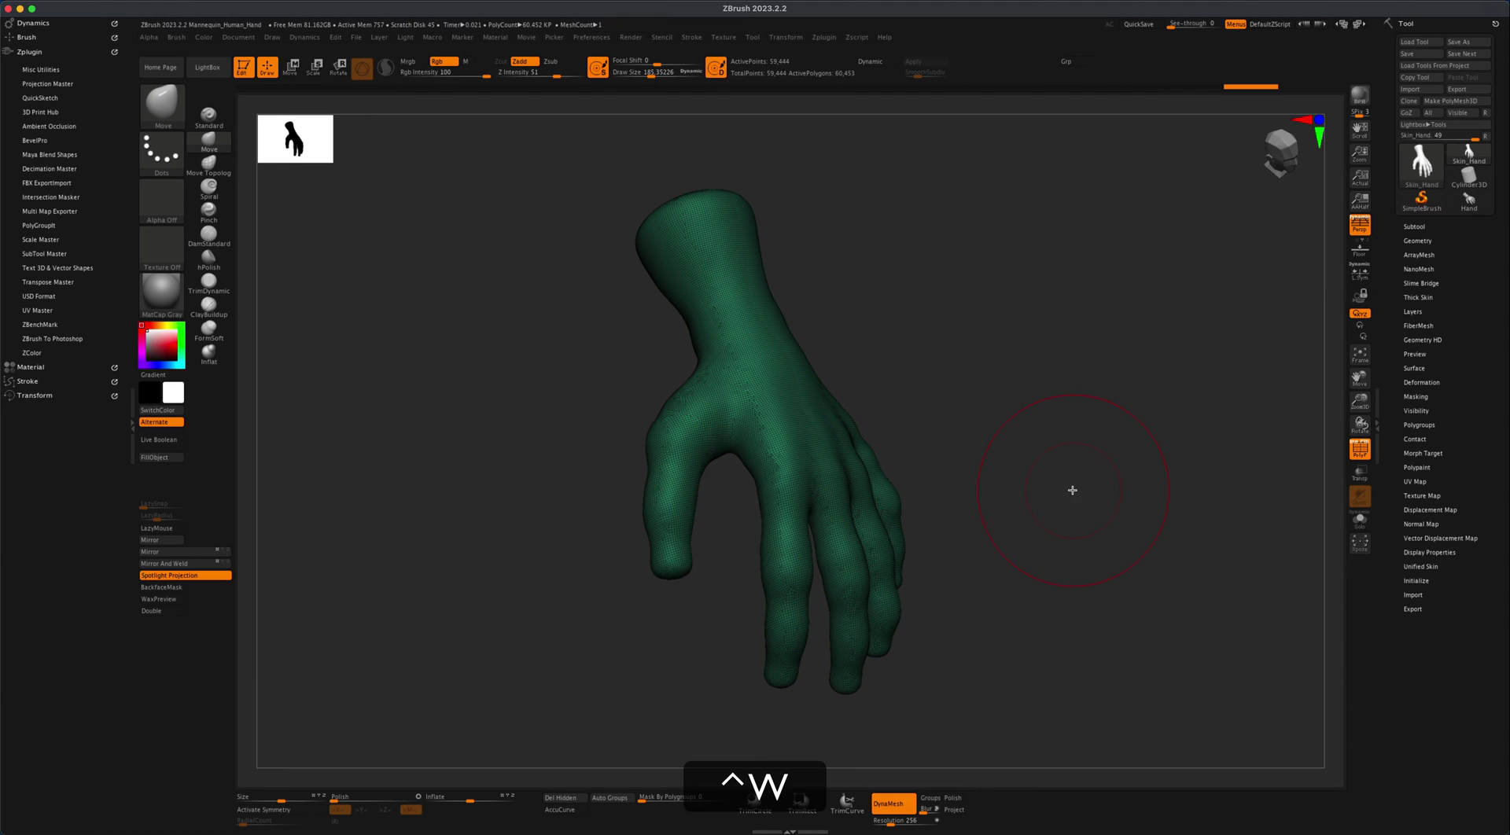
mouse_move(1073, 493)
right_mouse_down()
mouse_move(1104, 482)
mouse_move(1055, 493)
mouse_move(941, 461)
mouse_move(1091, 500)
right_mouse_up()
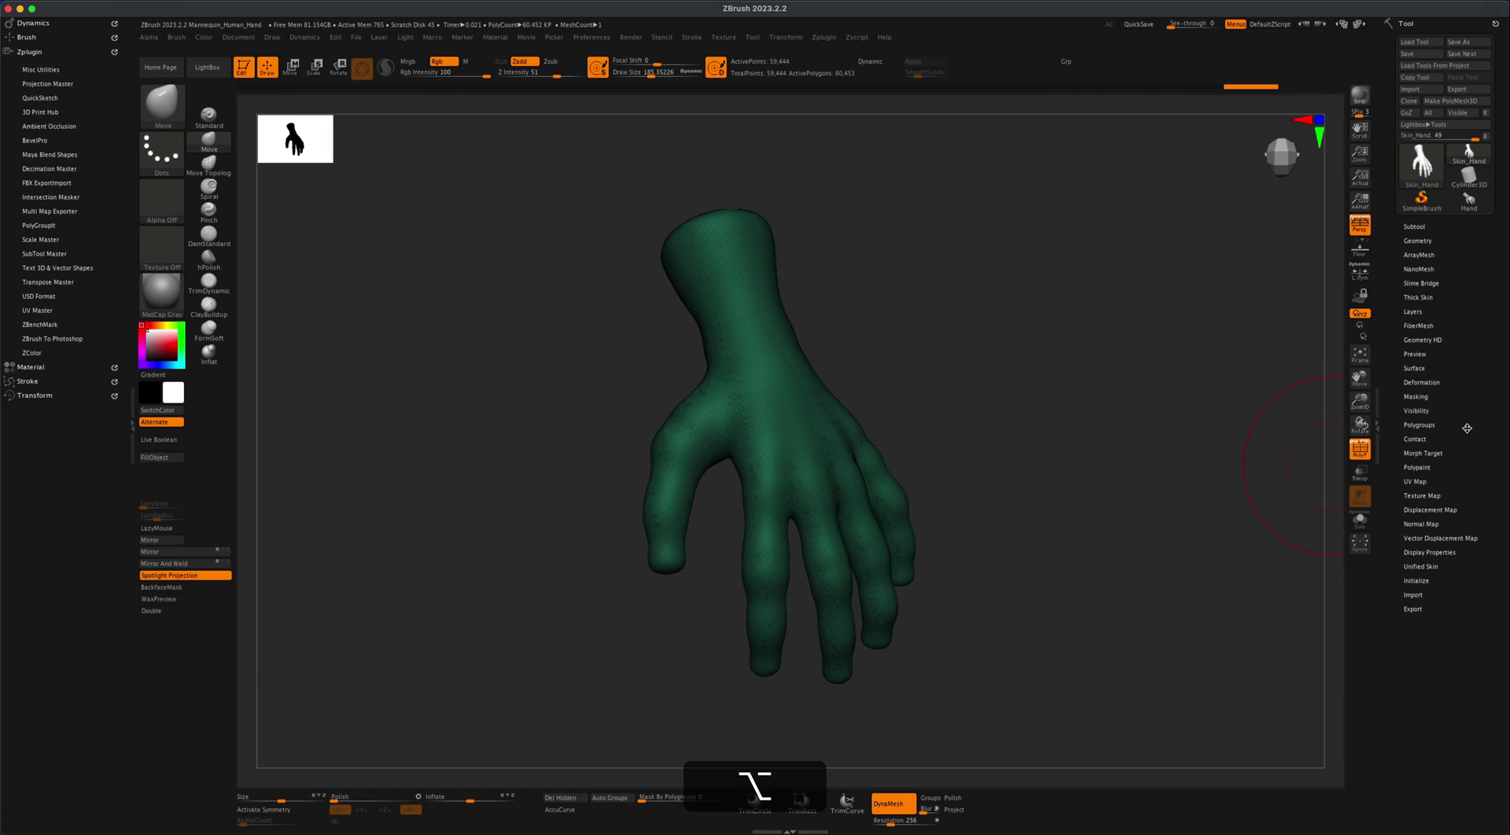
- Retopologize the hand with ZRemesher using a target polygon count of 1 and adaptive density on
left_click(1413, 240)
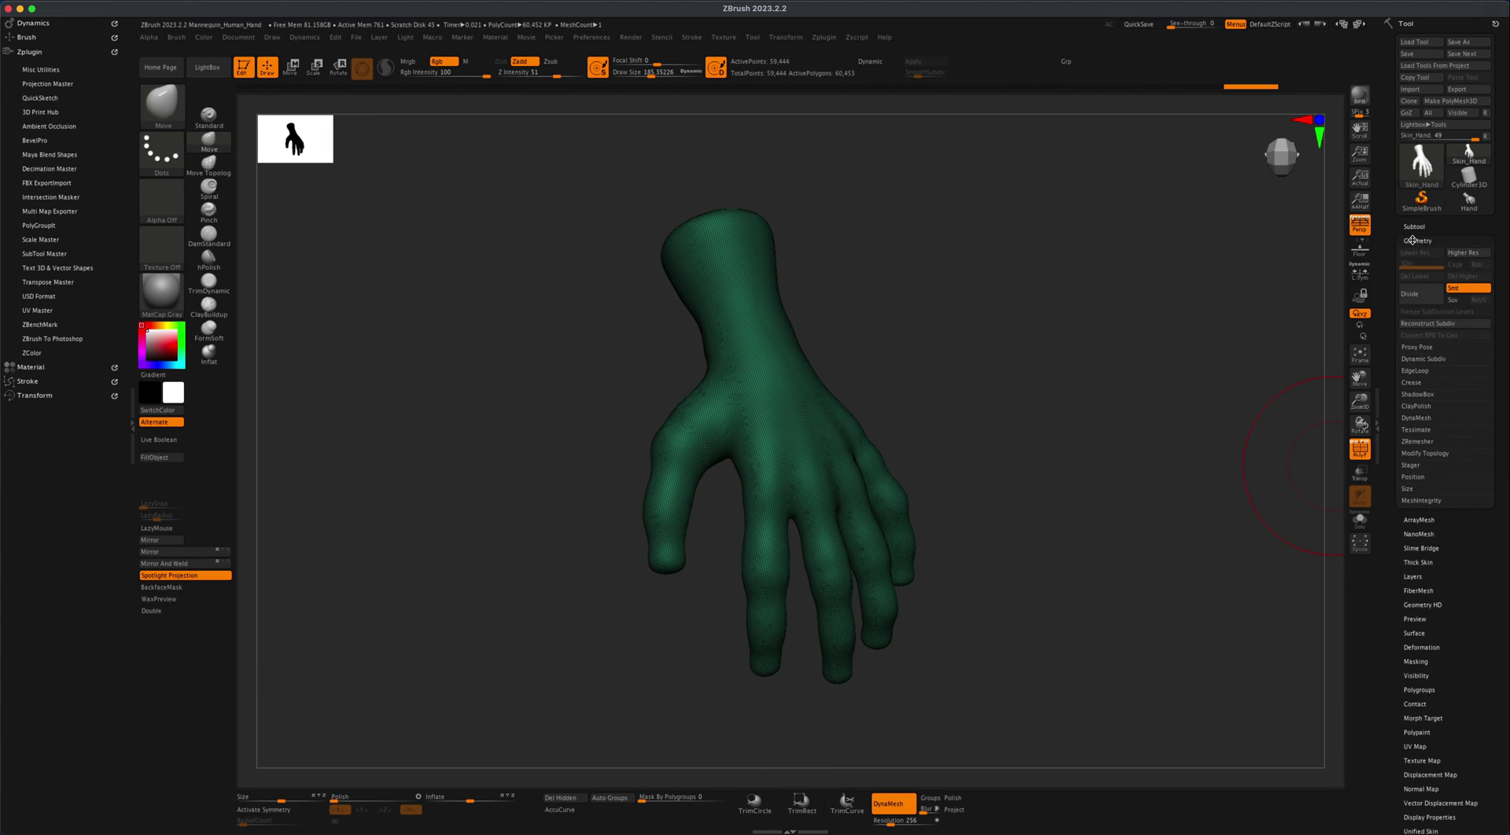
left_click(1416, 442)
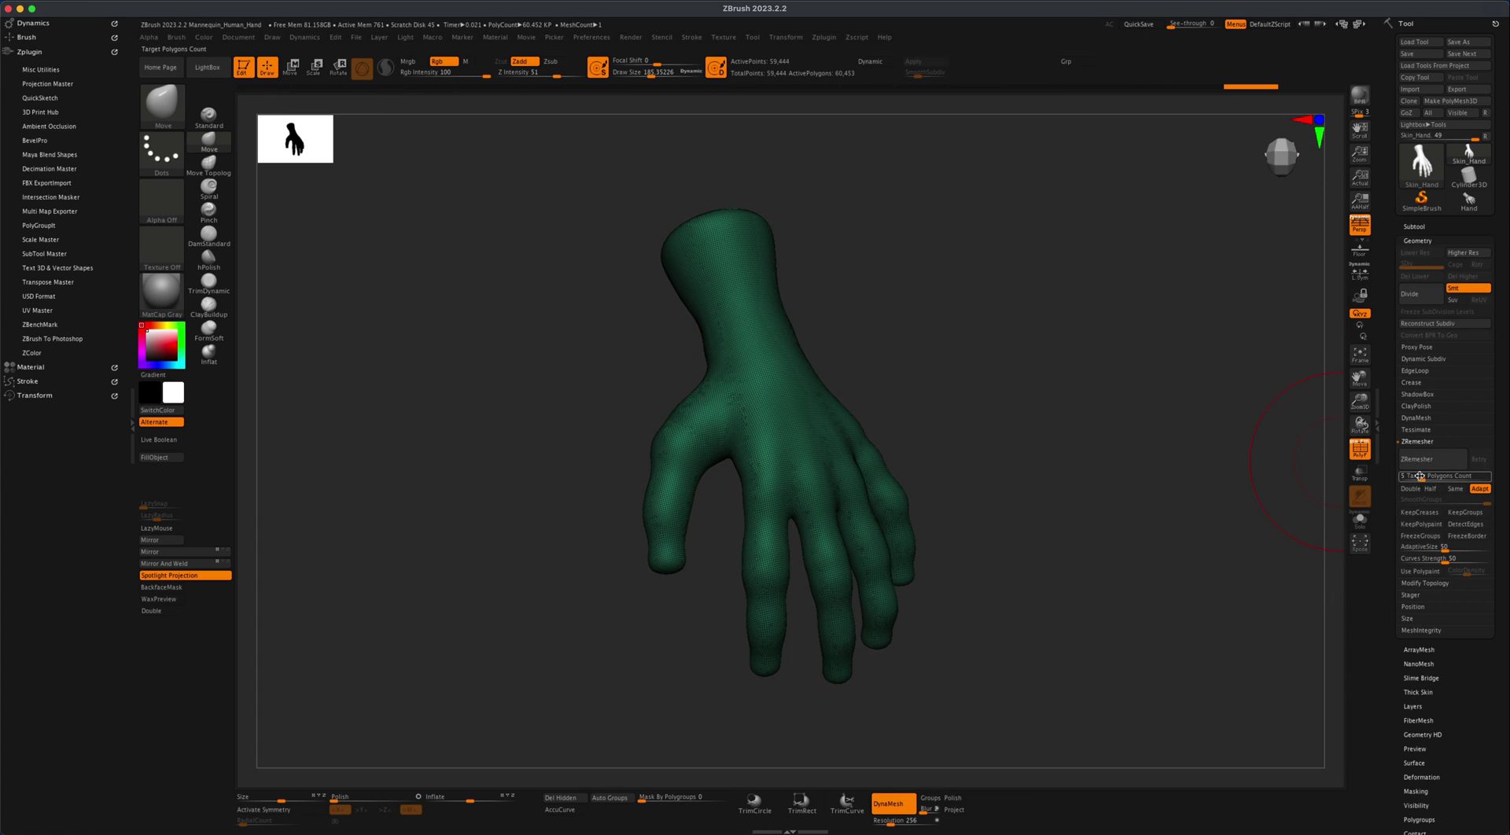
type("1")
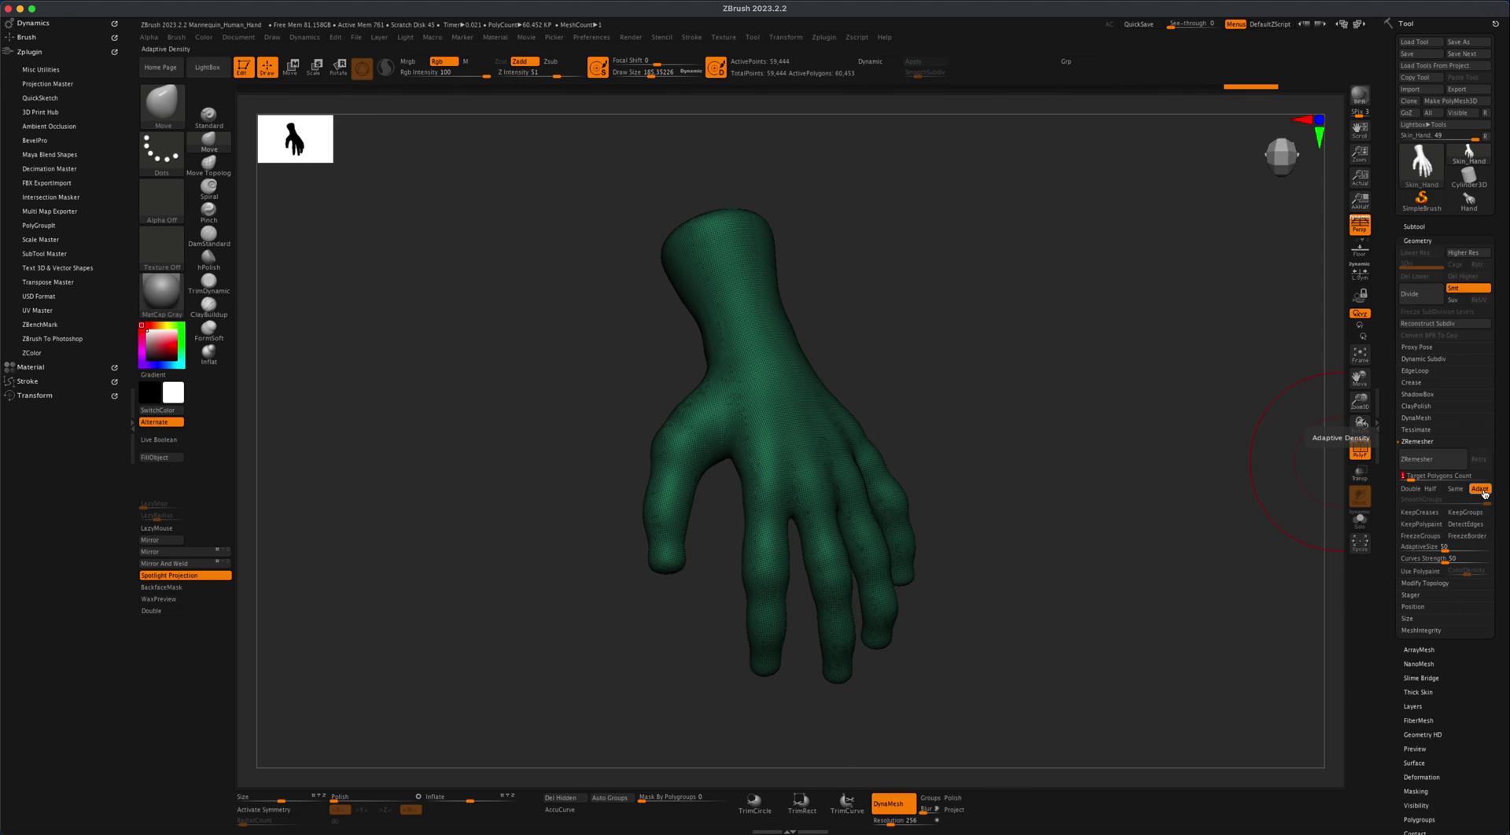
left_click(1436, 467)
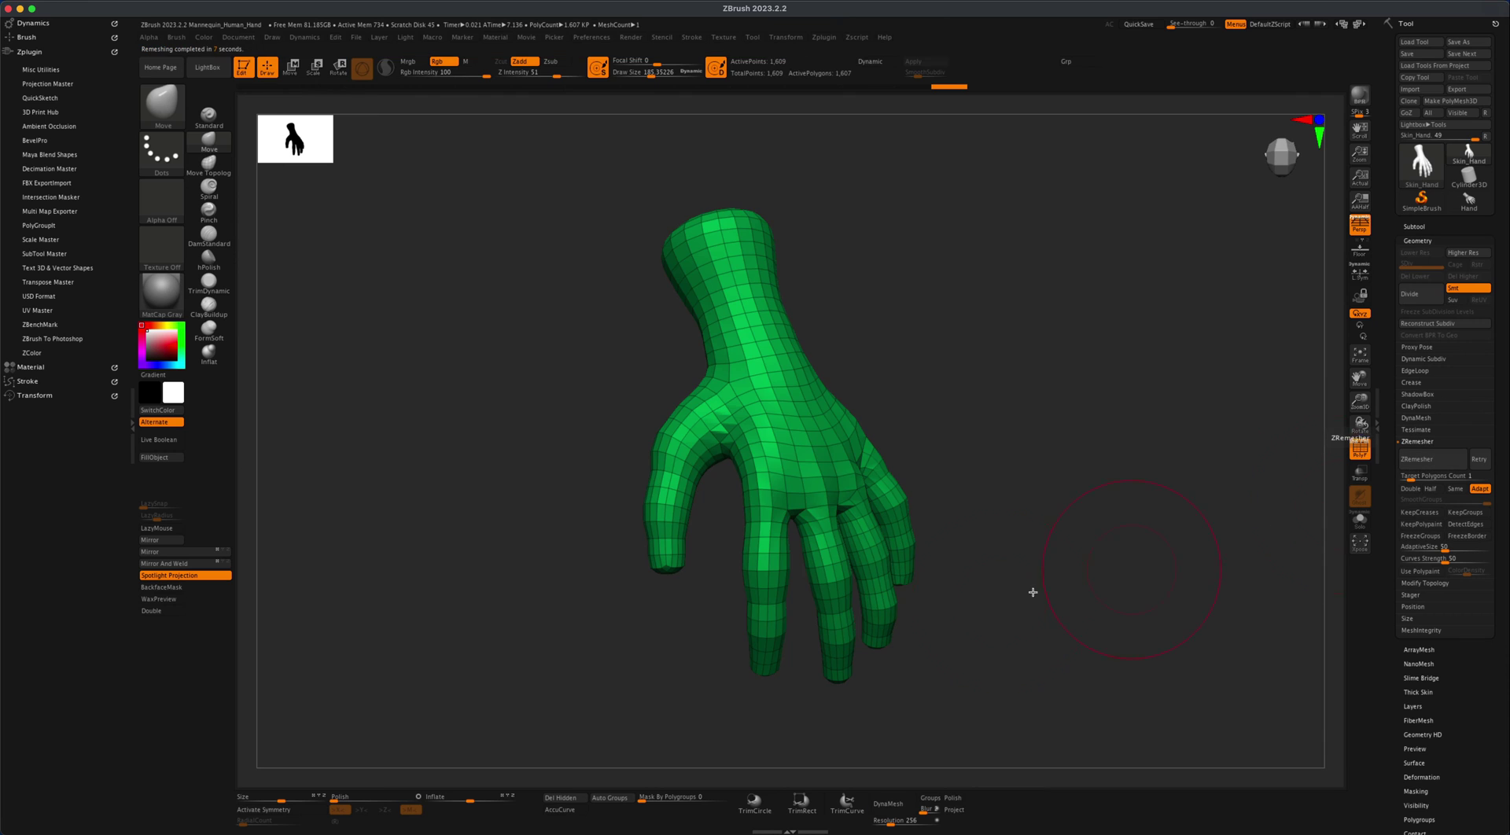
- Remesh the hand again with ZRemesher at half the polygon count, with Adapt off
mouse_move(1032, 593)
left_mouse_down()
mouse_move(978, 610)
mouse_move(1051, 601)
mouse_move(1018, 608)
left_mouse_up()
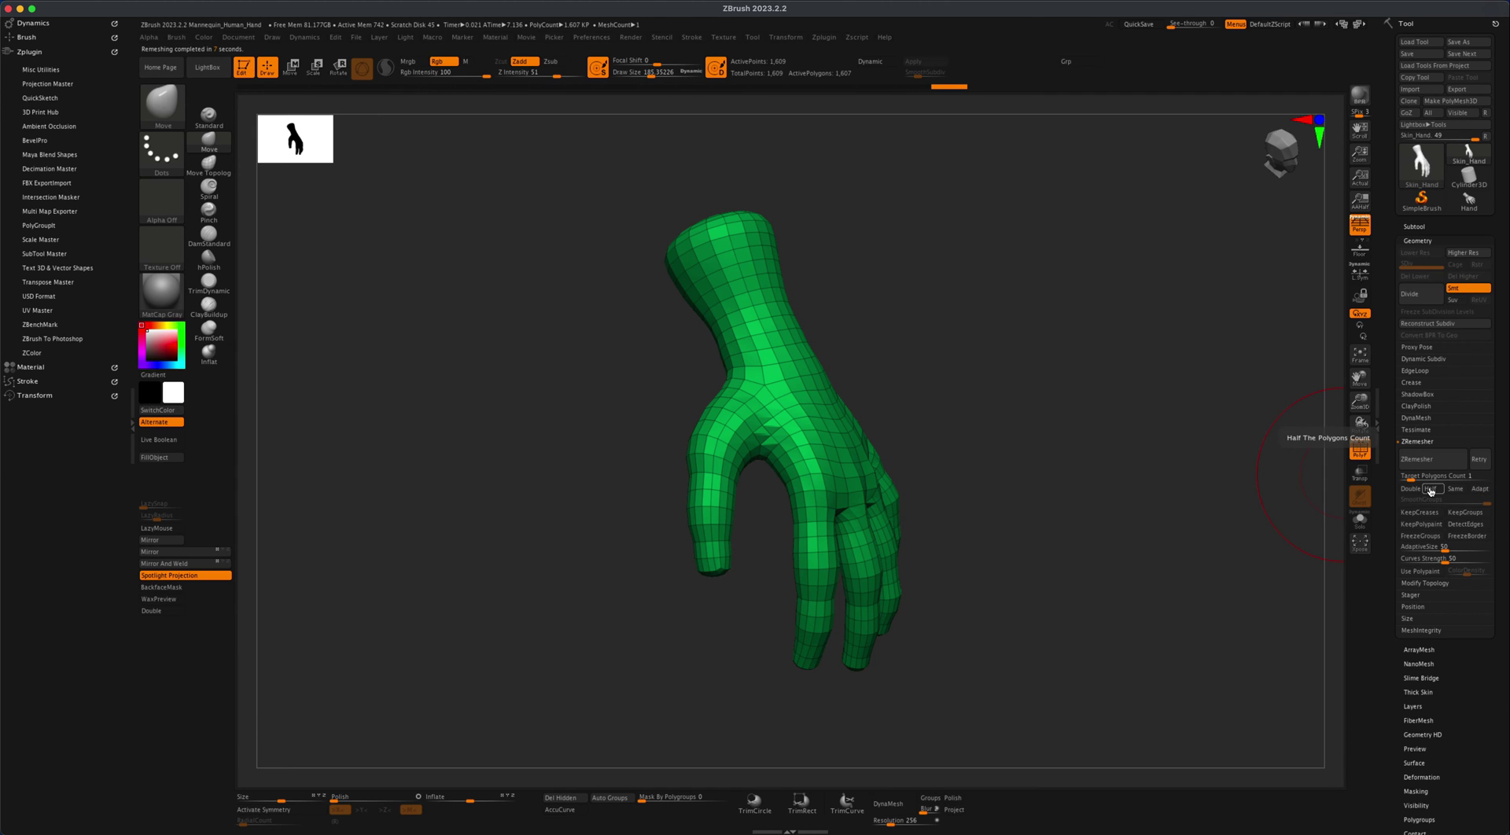
left_click(1429, 464)
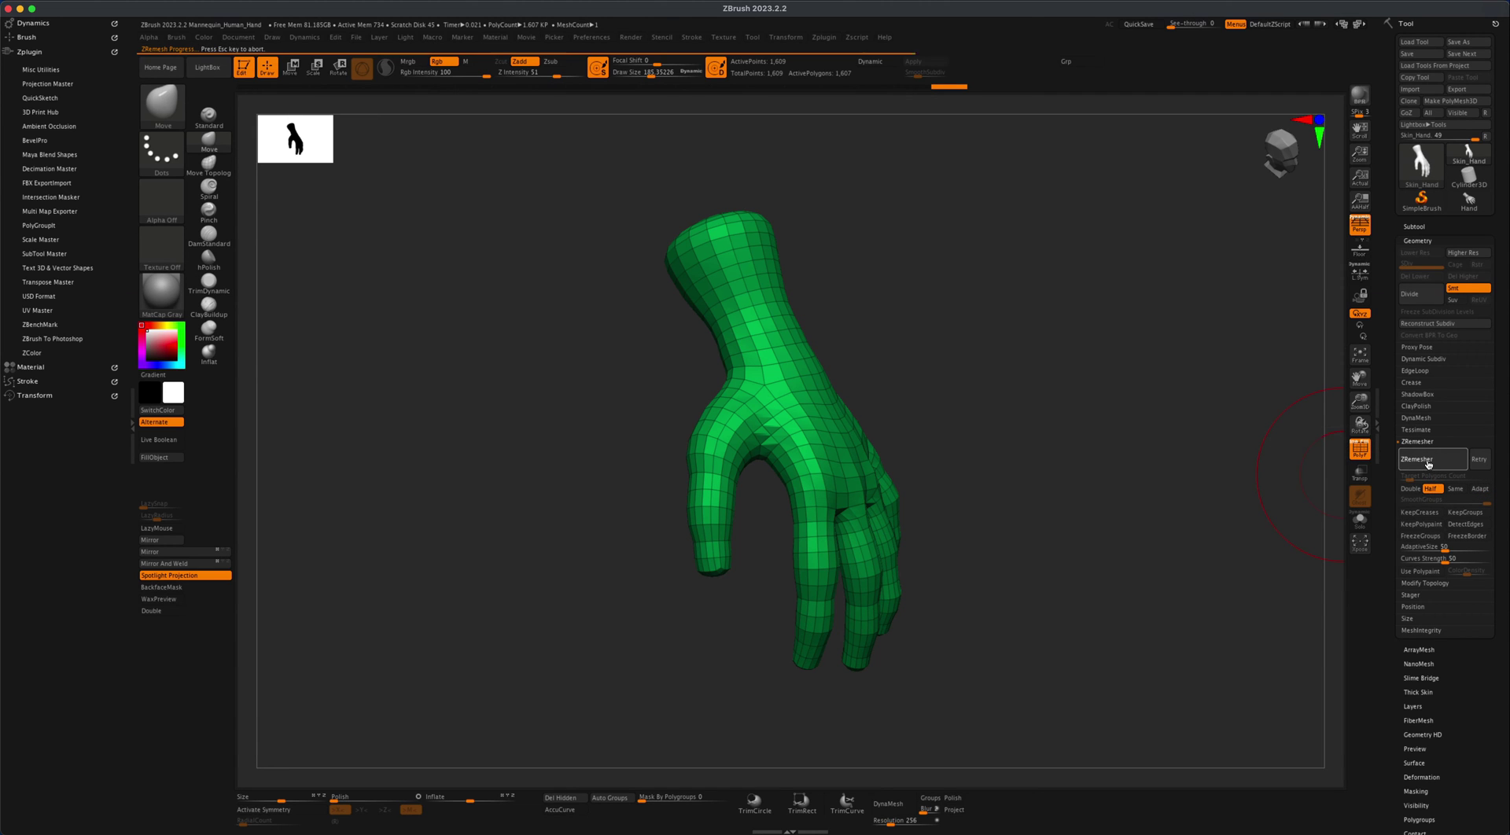
mouse_move(1066, 598)
left_mouse_down()
mouse_move(944, 604)
mouse_move(920, 564)
mouse_move(880, 575)
mouse_move(1054, 599)
mouse_move(1066, 587)
mouse_move(1055, 606)
mouse_move(1065, 583)
mouse_move(1149, 564)
mouse_move(1022, 600)
mouse_move(1089, 603)
mouse_move(1072, 606)
mouse_move(1069, 636)
mouse_move(1041, 603)
mouse_move(1110, 600)
left_mouse_up()
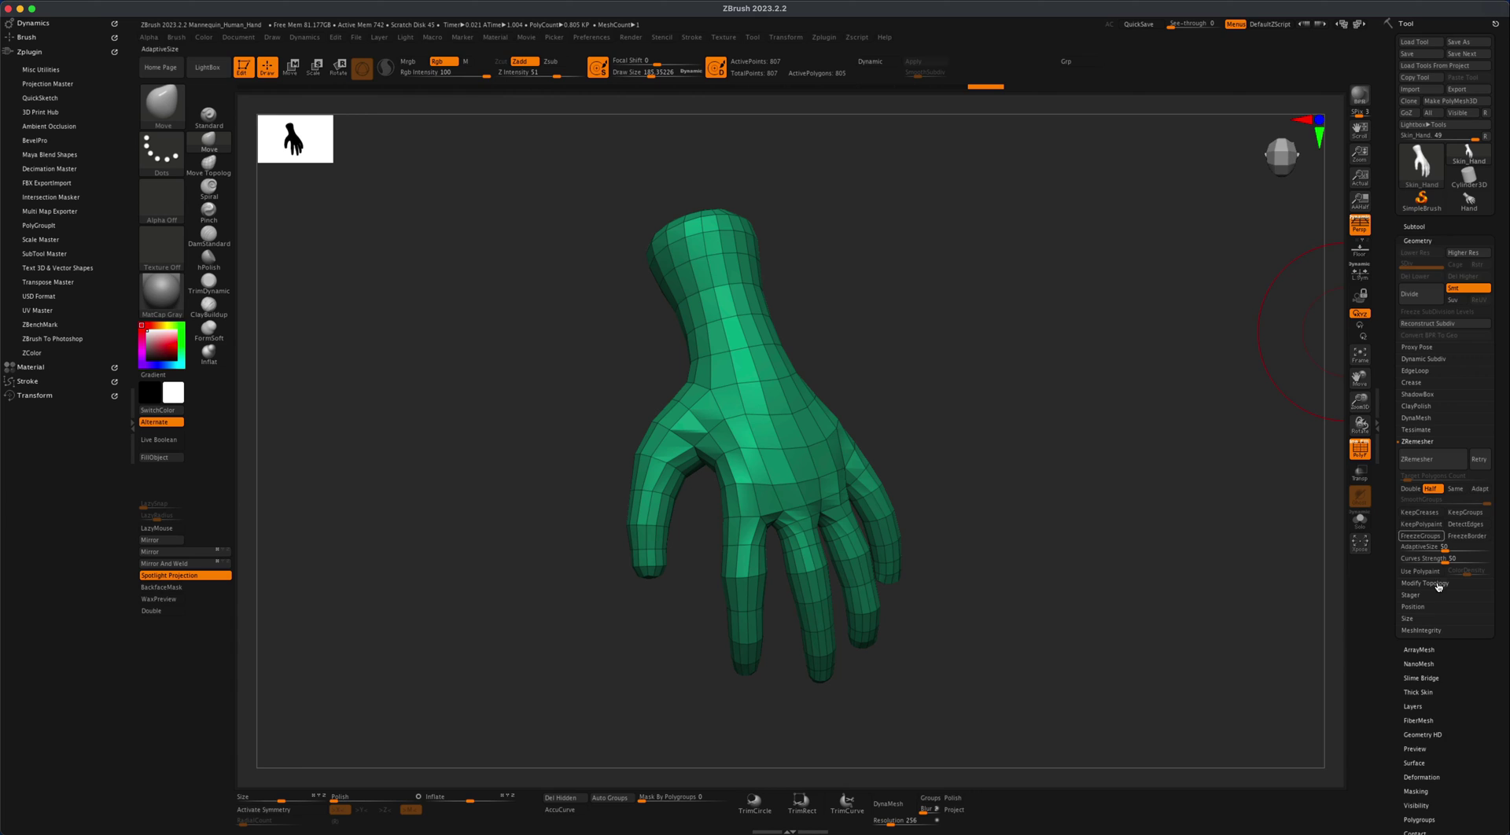
- Unwrap the hand's UVs with Auto Seams on, and unwrap them again with Symmetry turned off
scroll(1477, 646, "down", 4)
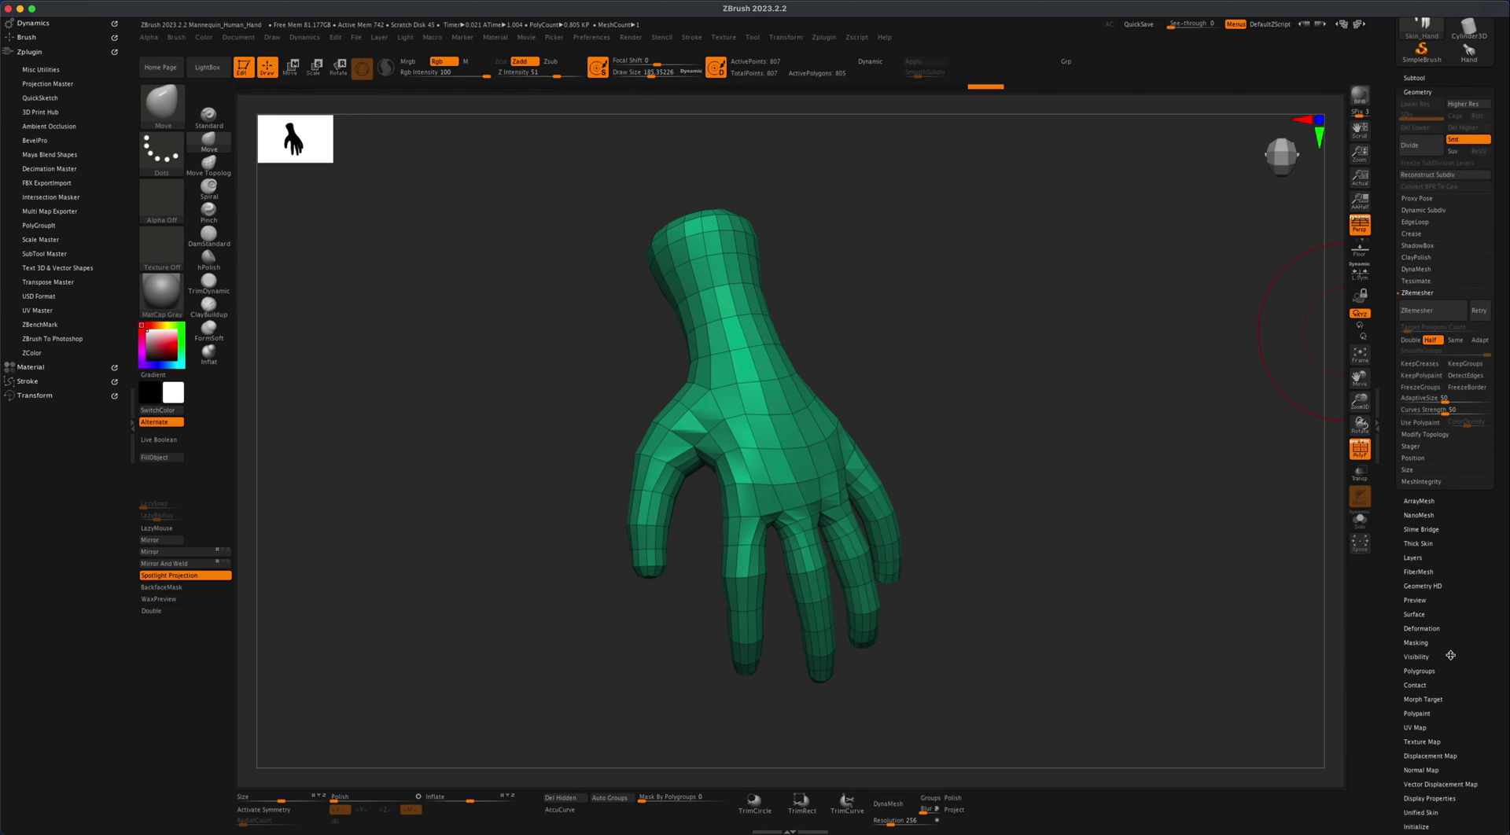
scroll(1451, 655, "down", 1)
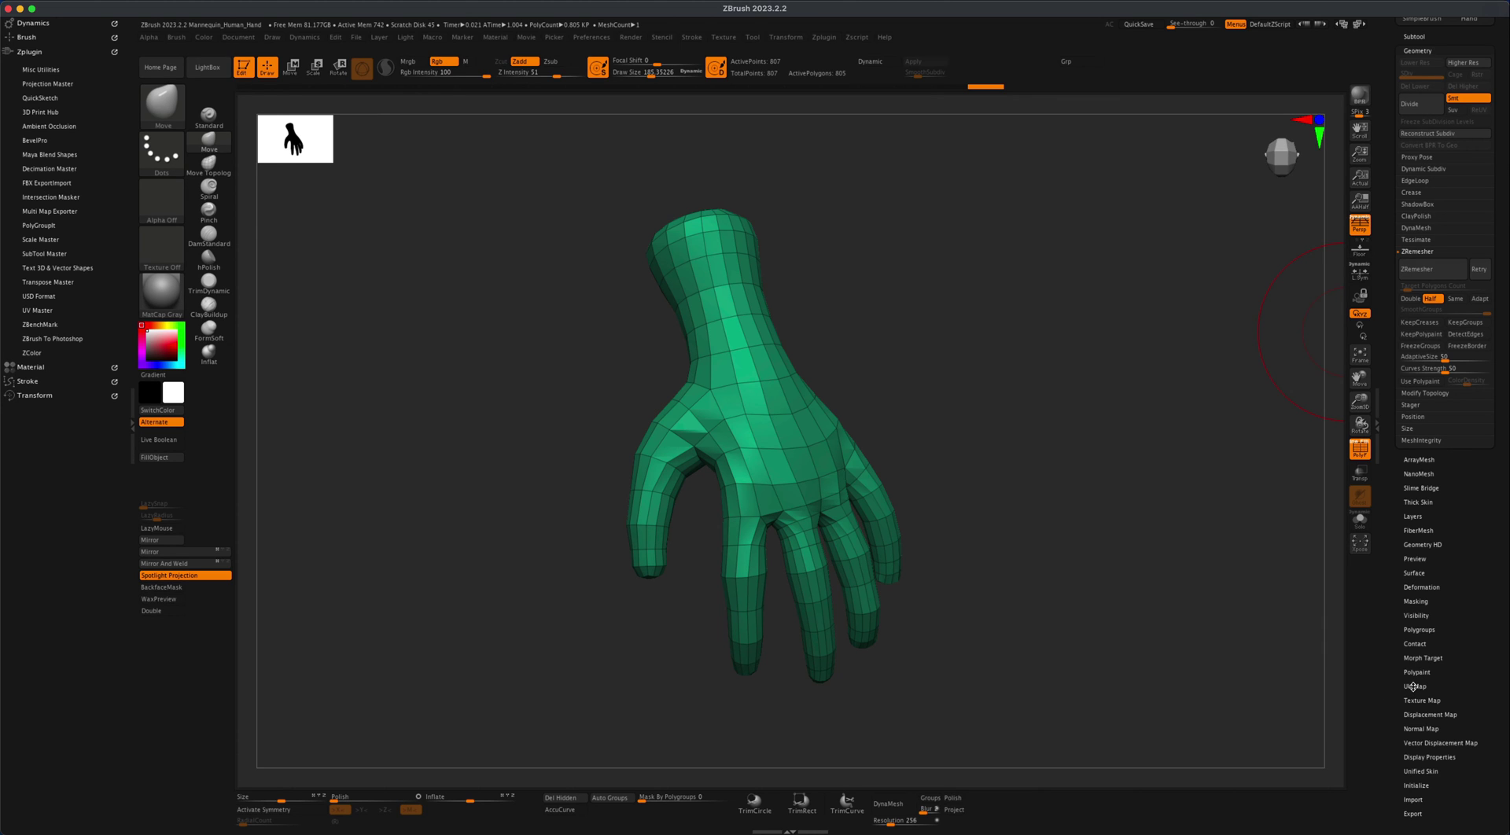
left_click(1414, 686)
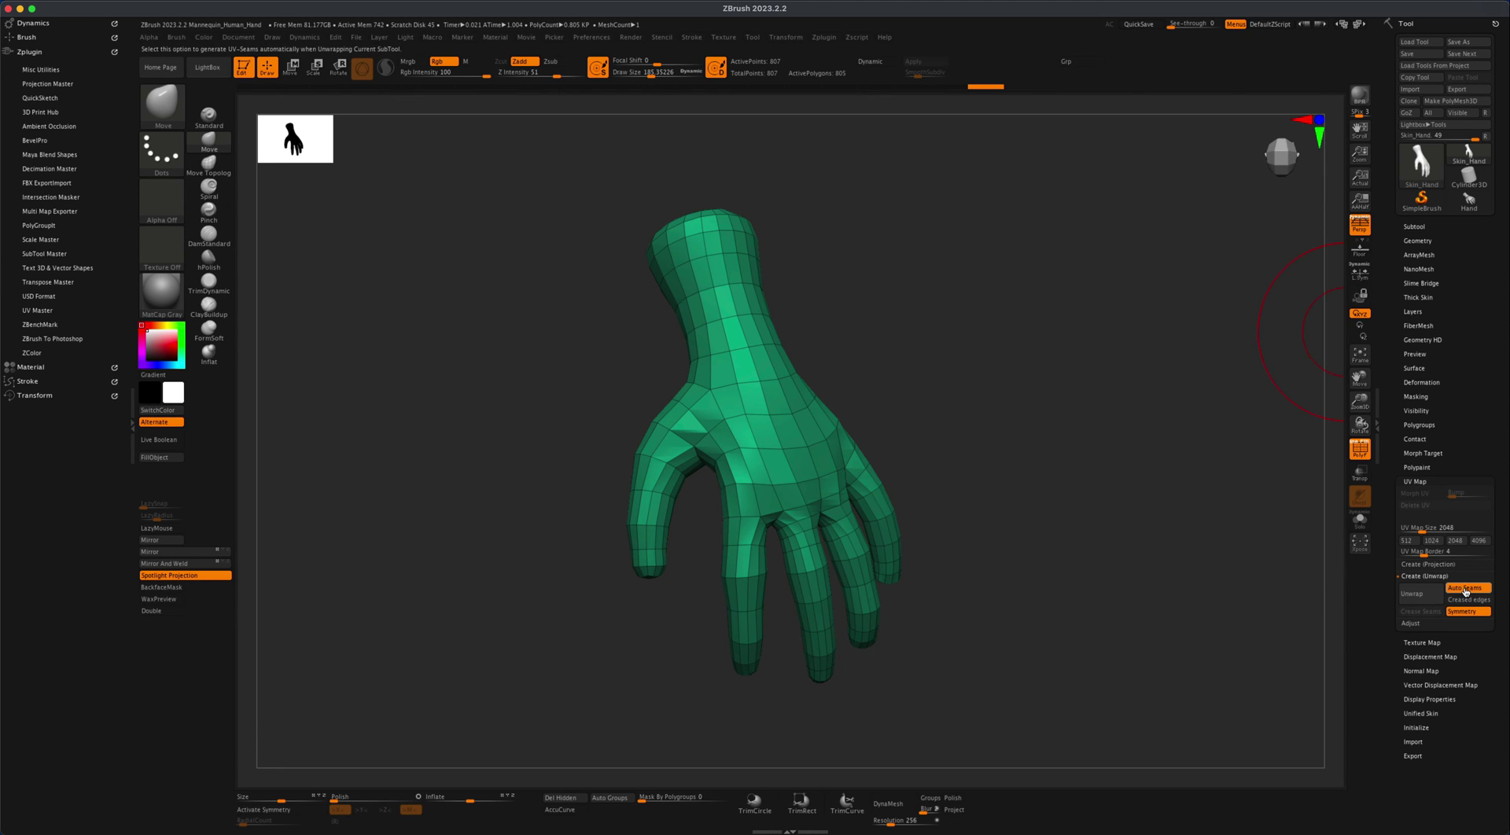
left_click(1429, 596)
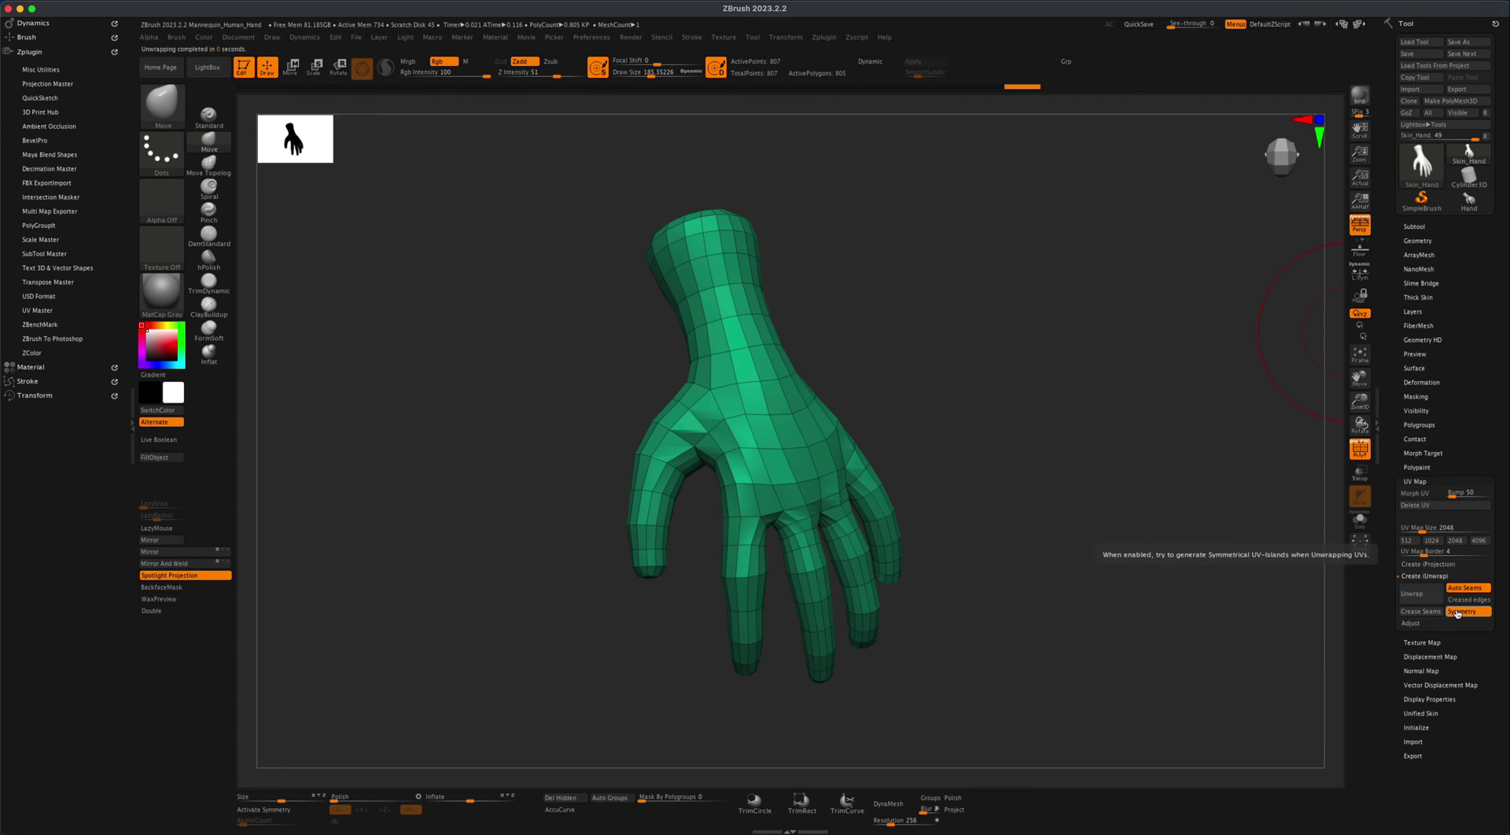
left_click(1458, 613)
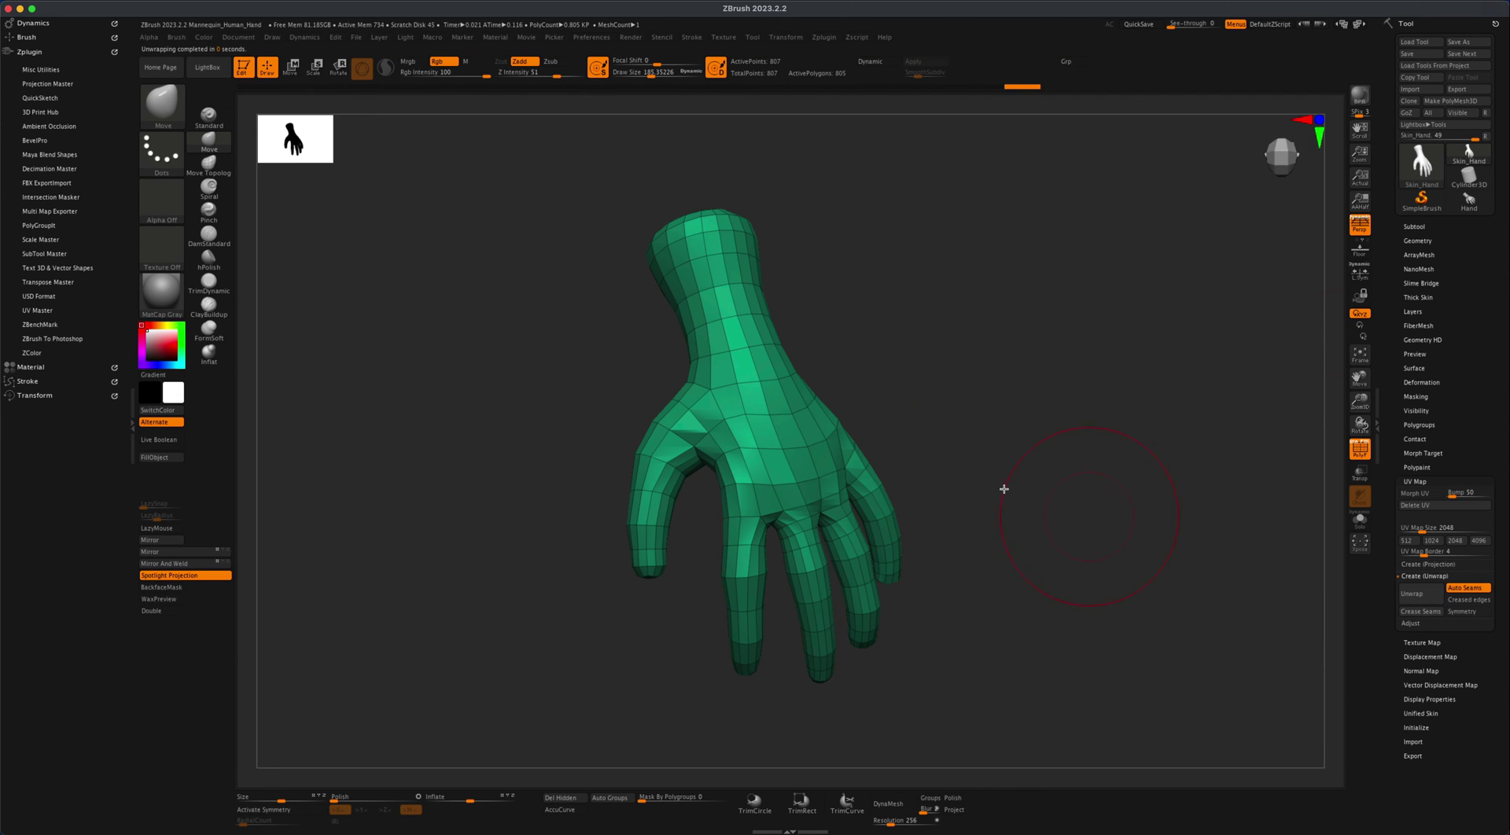
left_click_drag(1003, 489, 1020, 441)
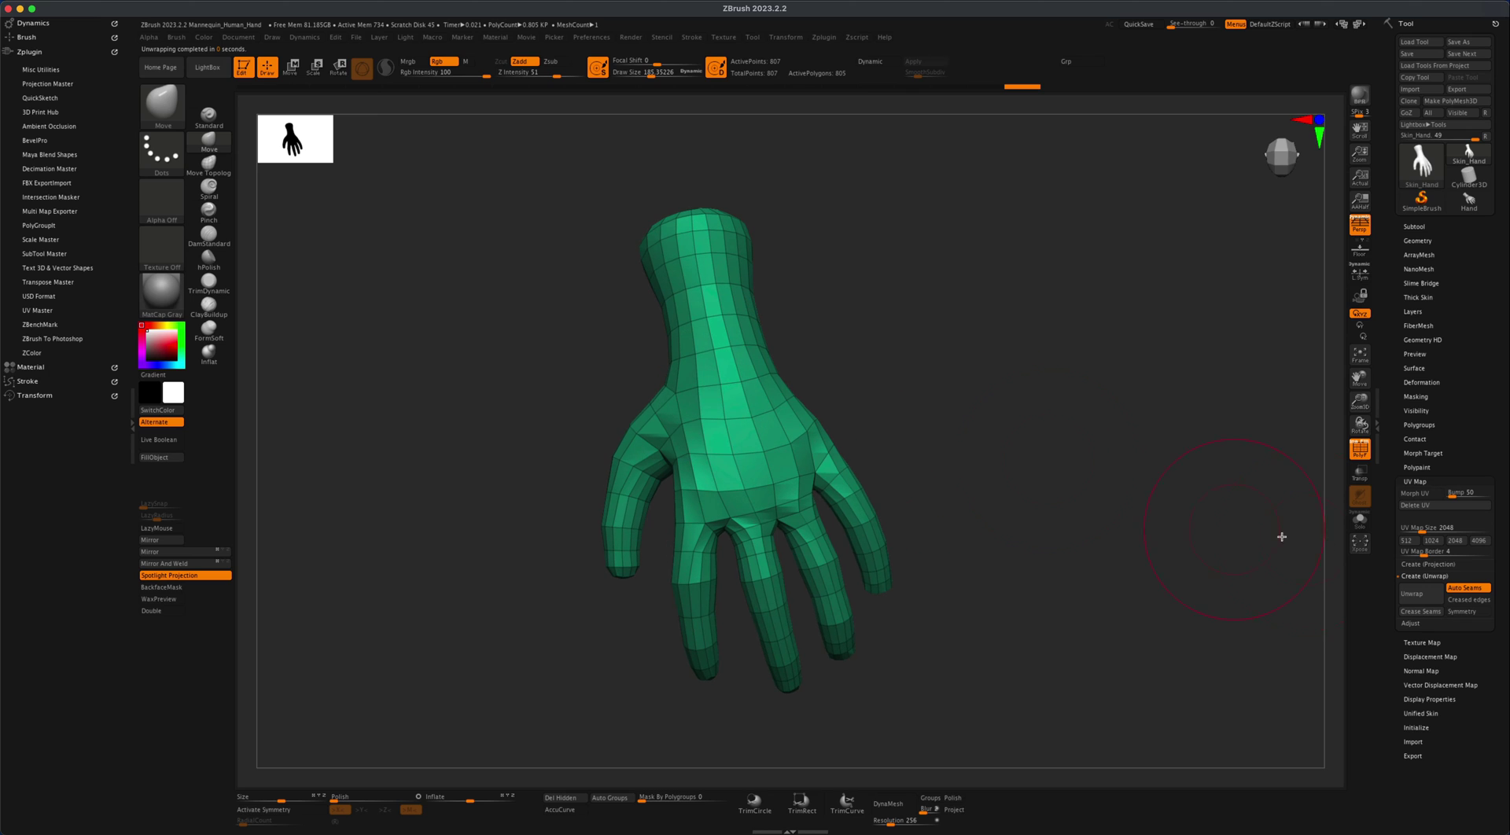
left_click(1410, 597)
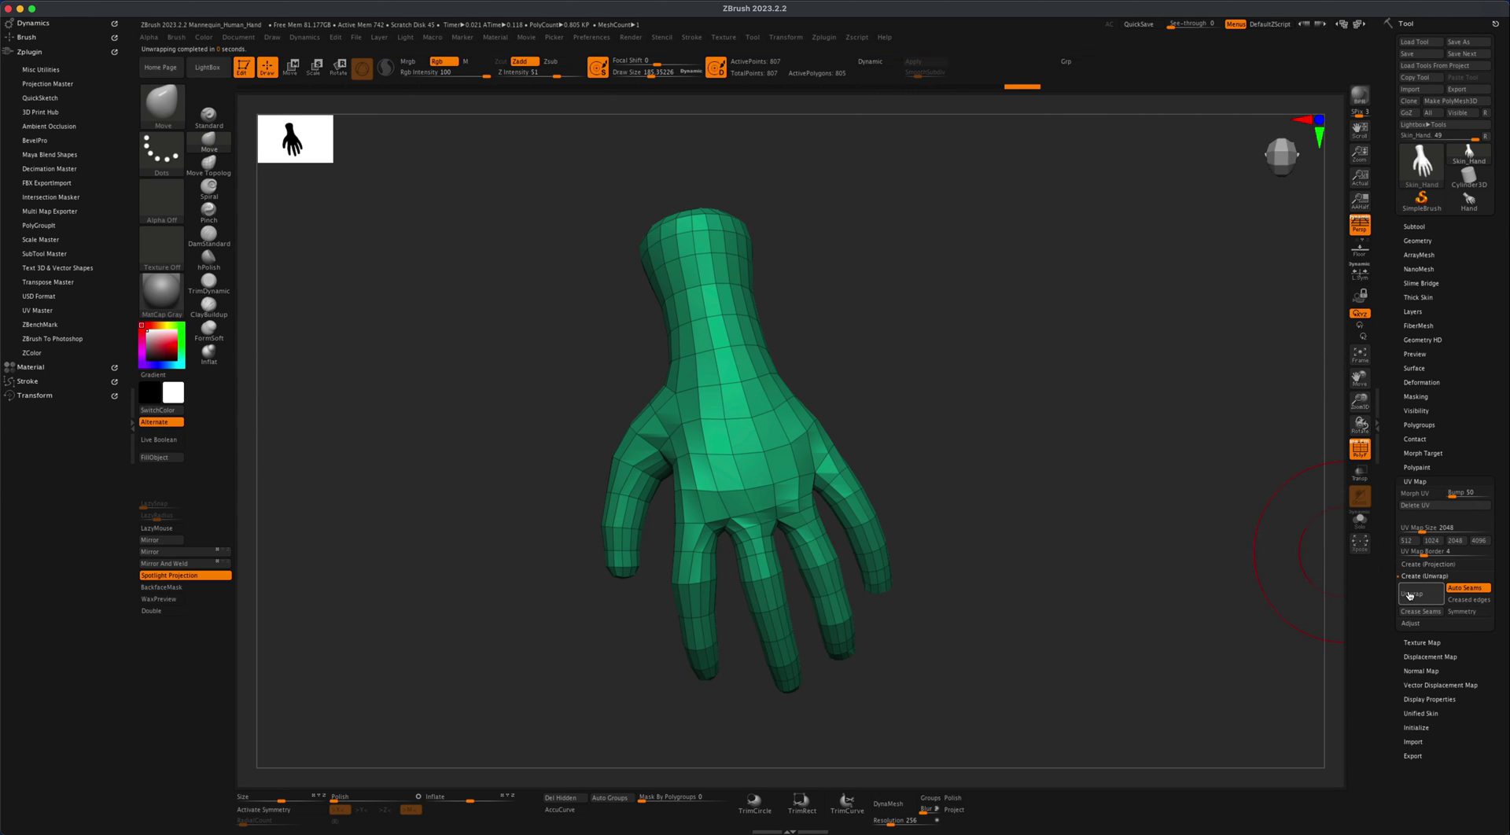
- Morph the hand into its UV layout, inspect the unwrapped shape from several angles, and return to the 3D form
left_click(1423, 496)
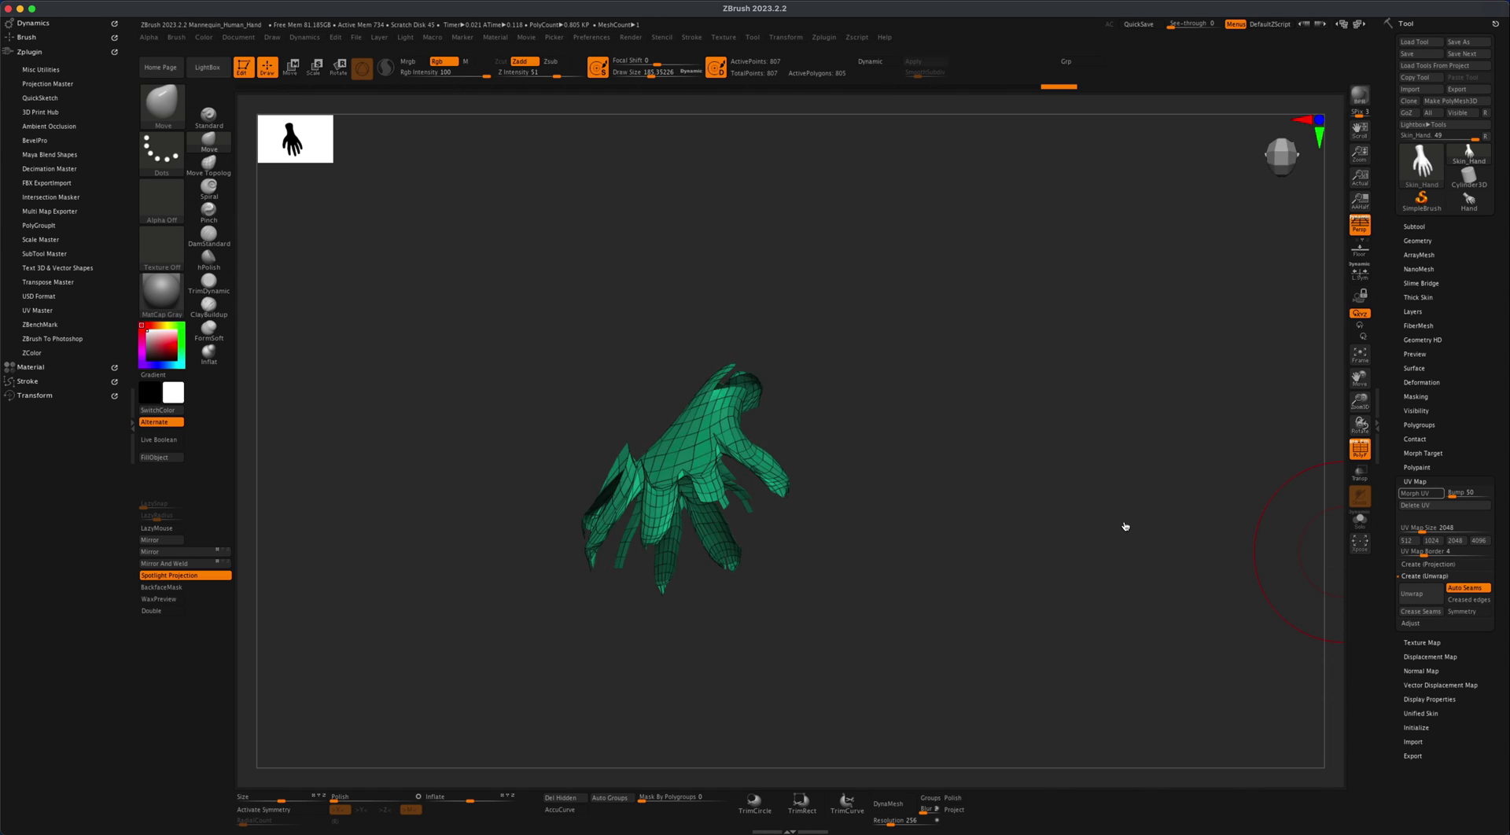
left_click_drag(1036, 551, 1168, 528)
mouse_move(1054, 413)
left_mouse_down()
mouse_move(1112, 414)
mouse_move(1066, 405)
left_mouse_up()
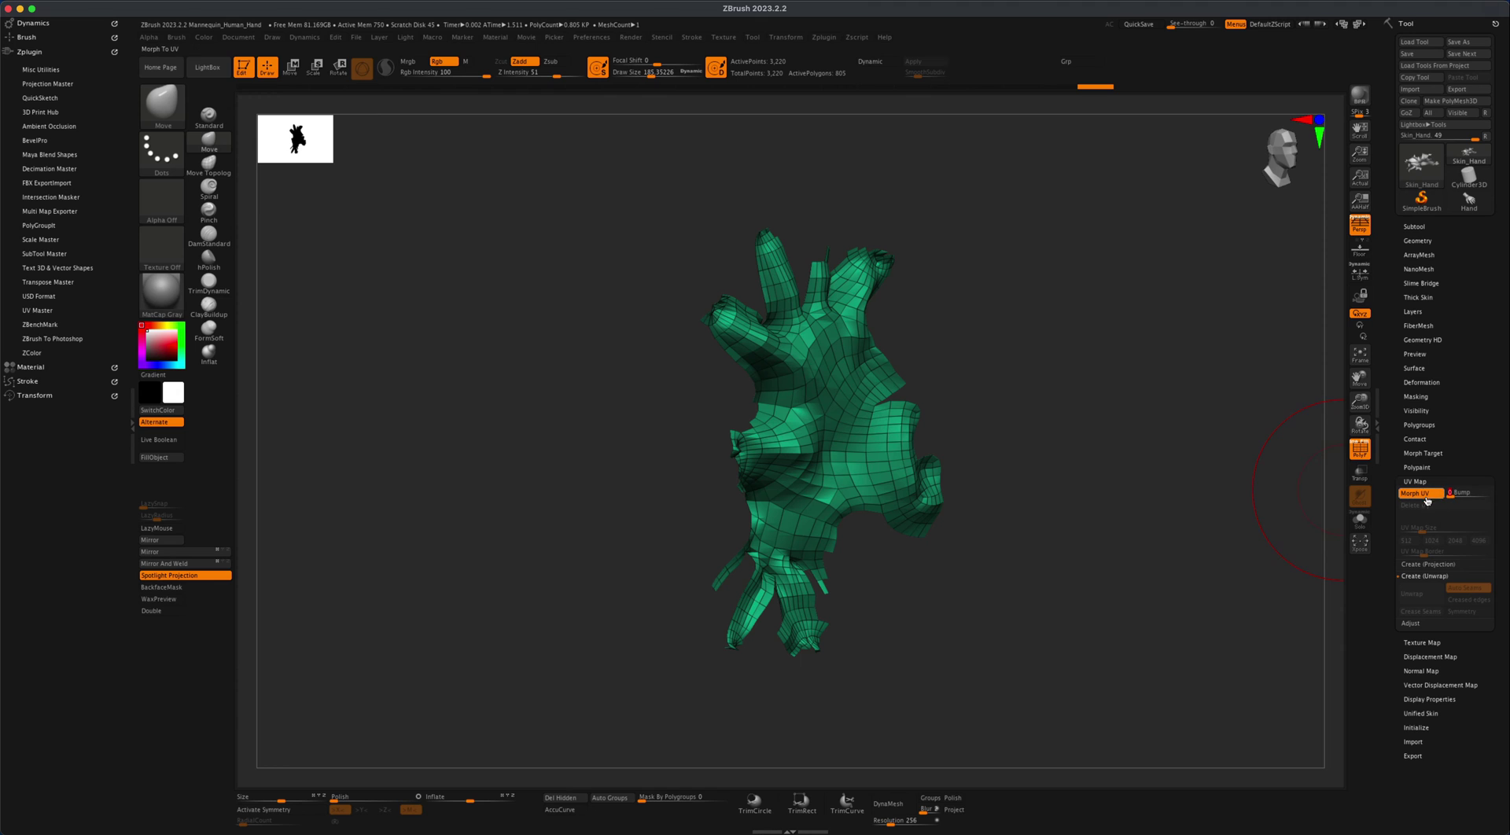
left_click(1428, 495)
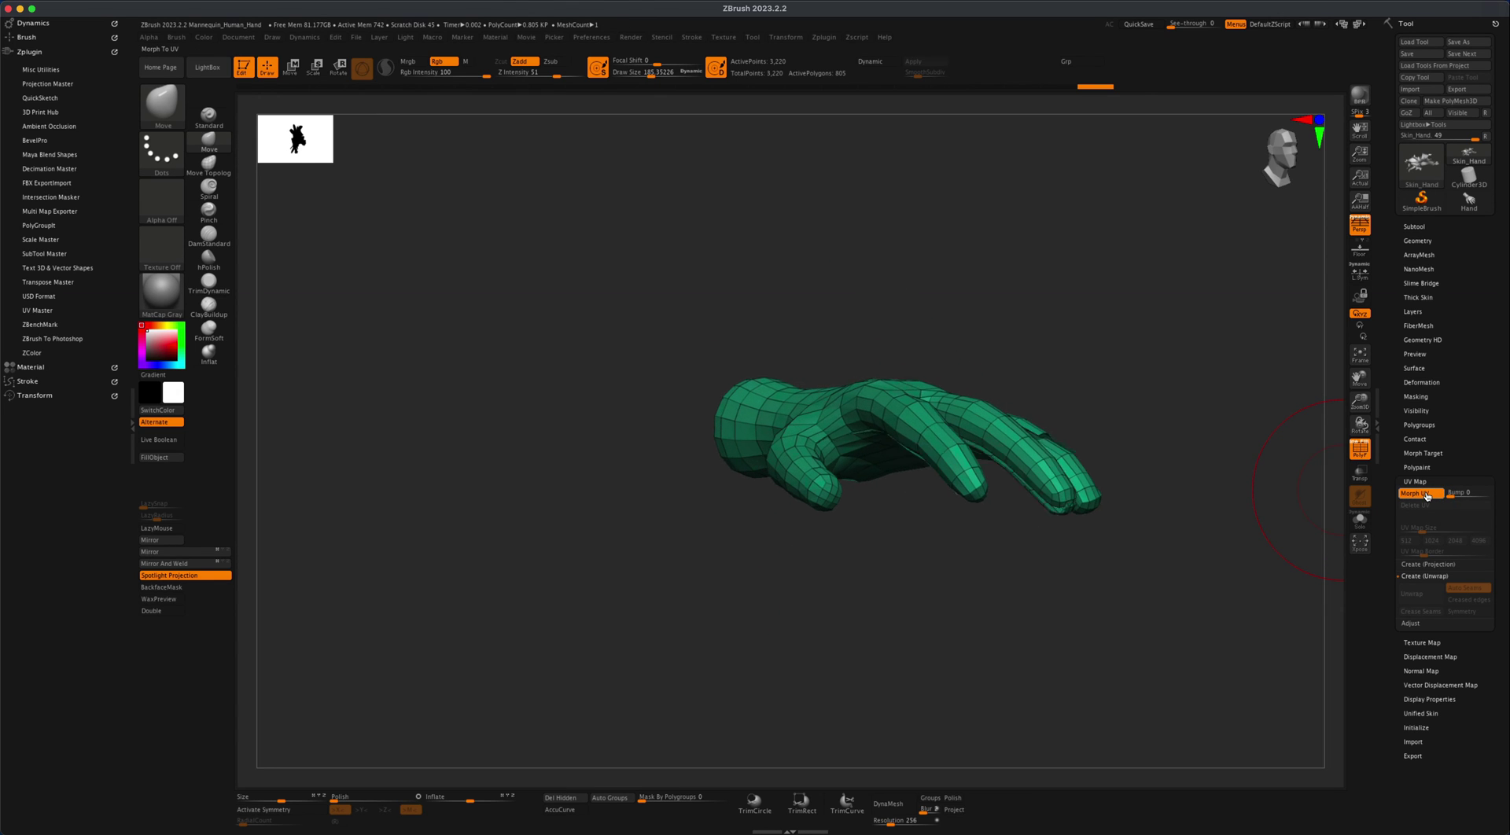
- View the flattened UV layout face-on, turn perspective off, and morph back to the 3D hand
left_click(1416, 496)
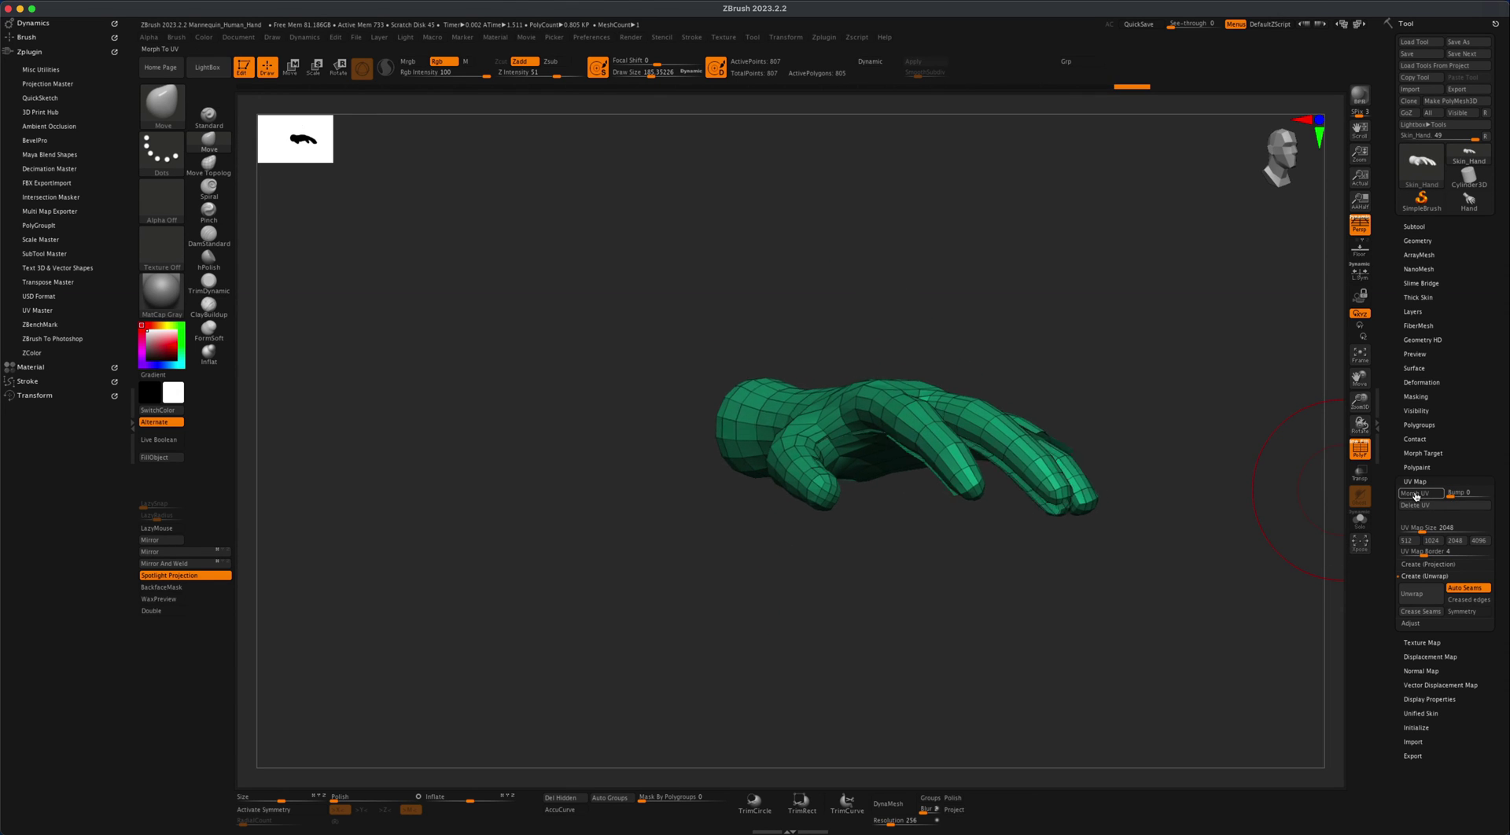
left_click_drag(1155, 555, 1197, 491)
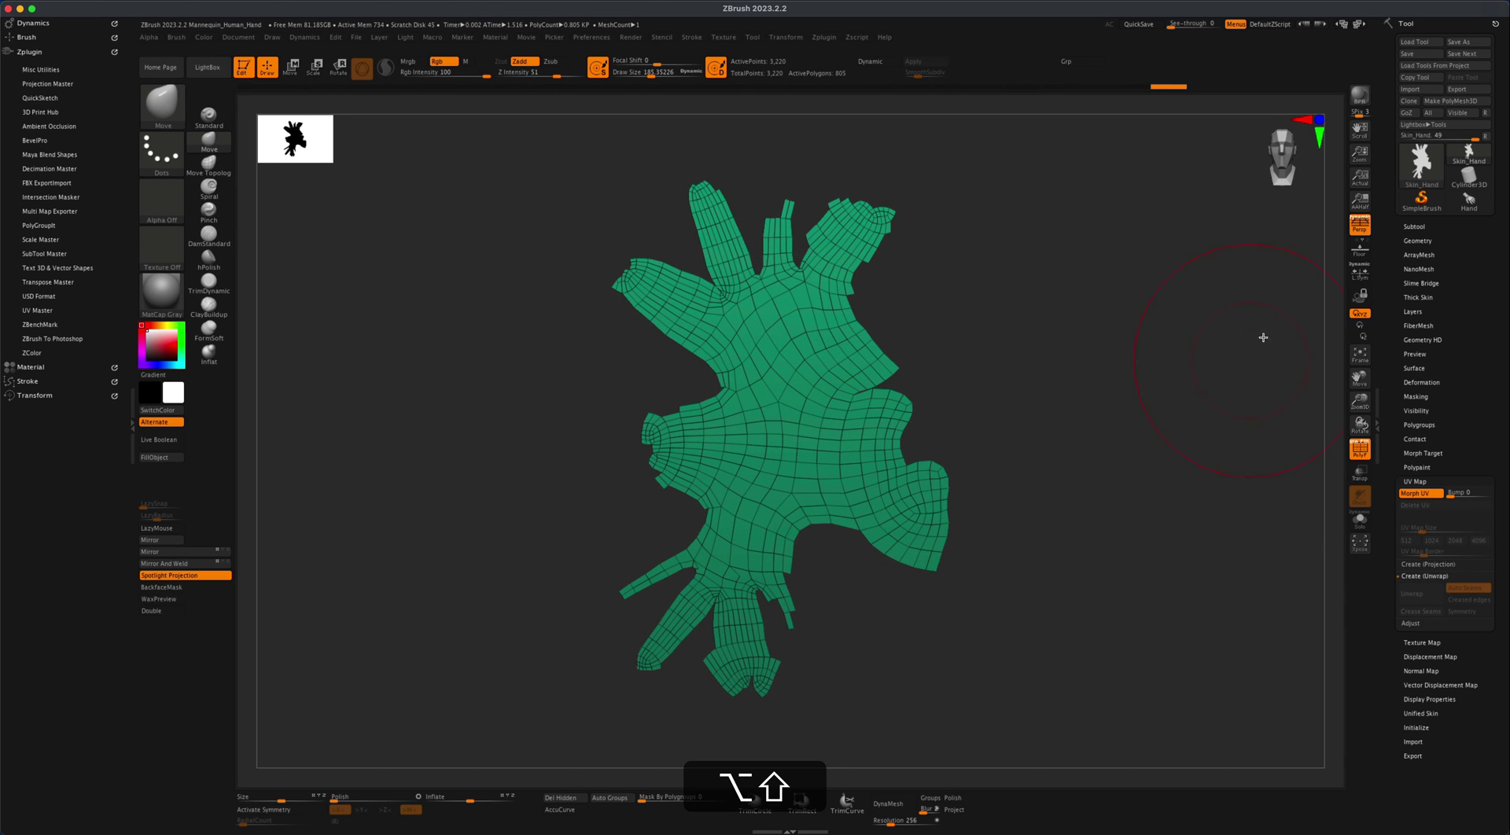
left_click(1362, 225)
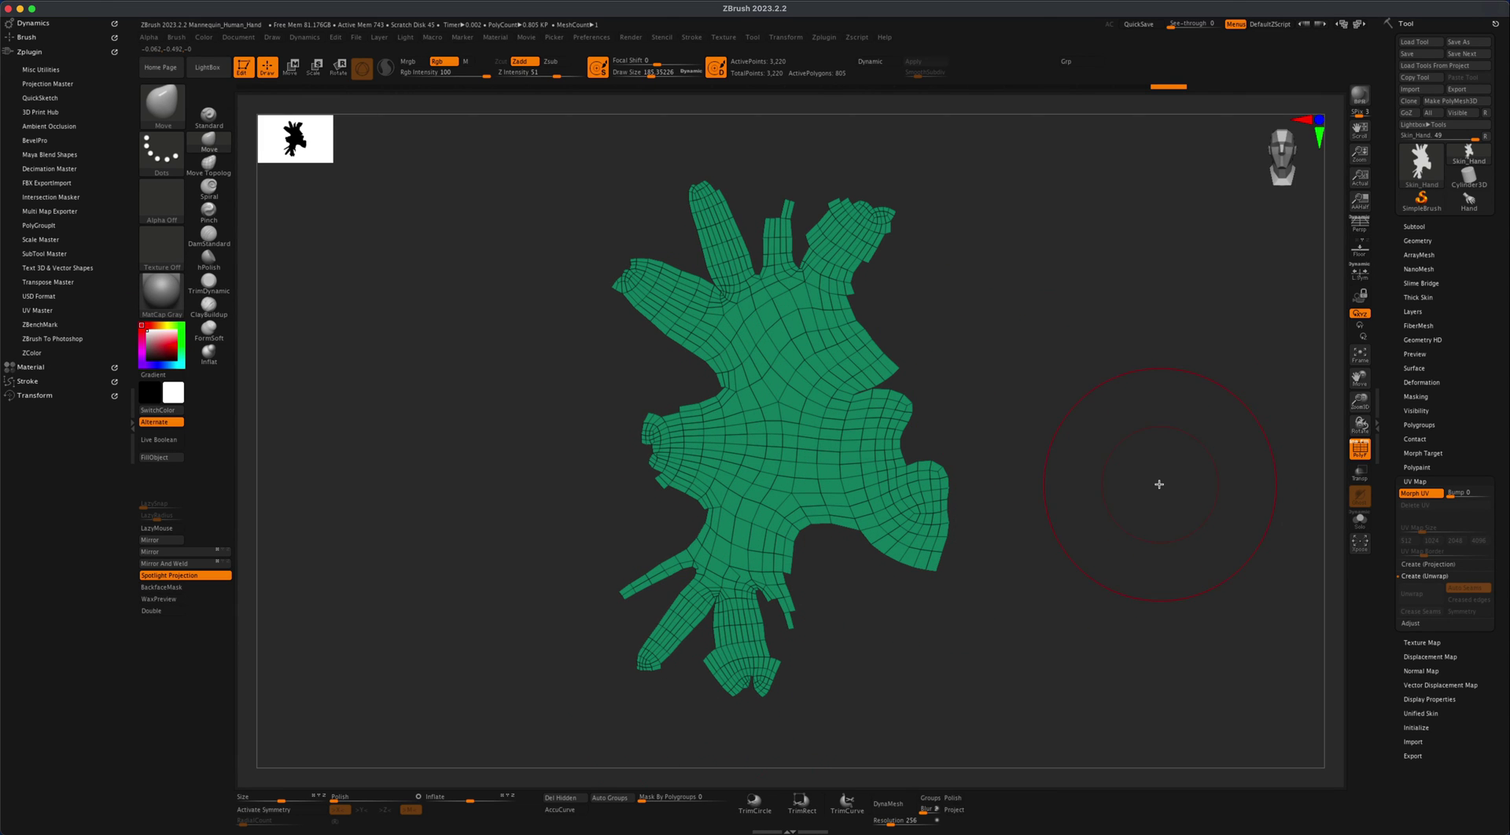
left_click(1435, 498)
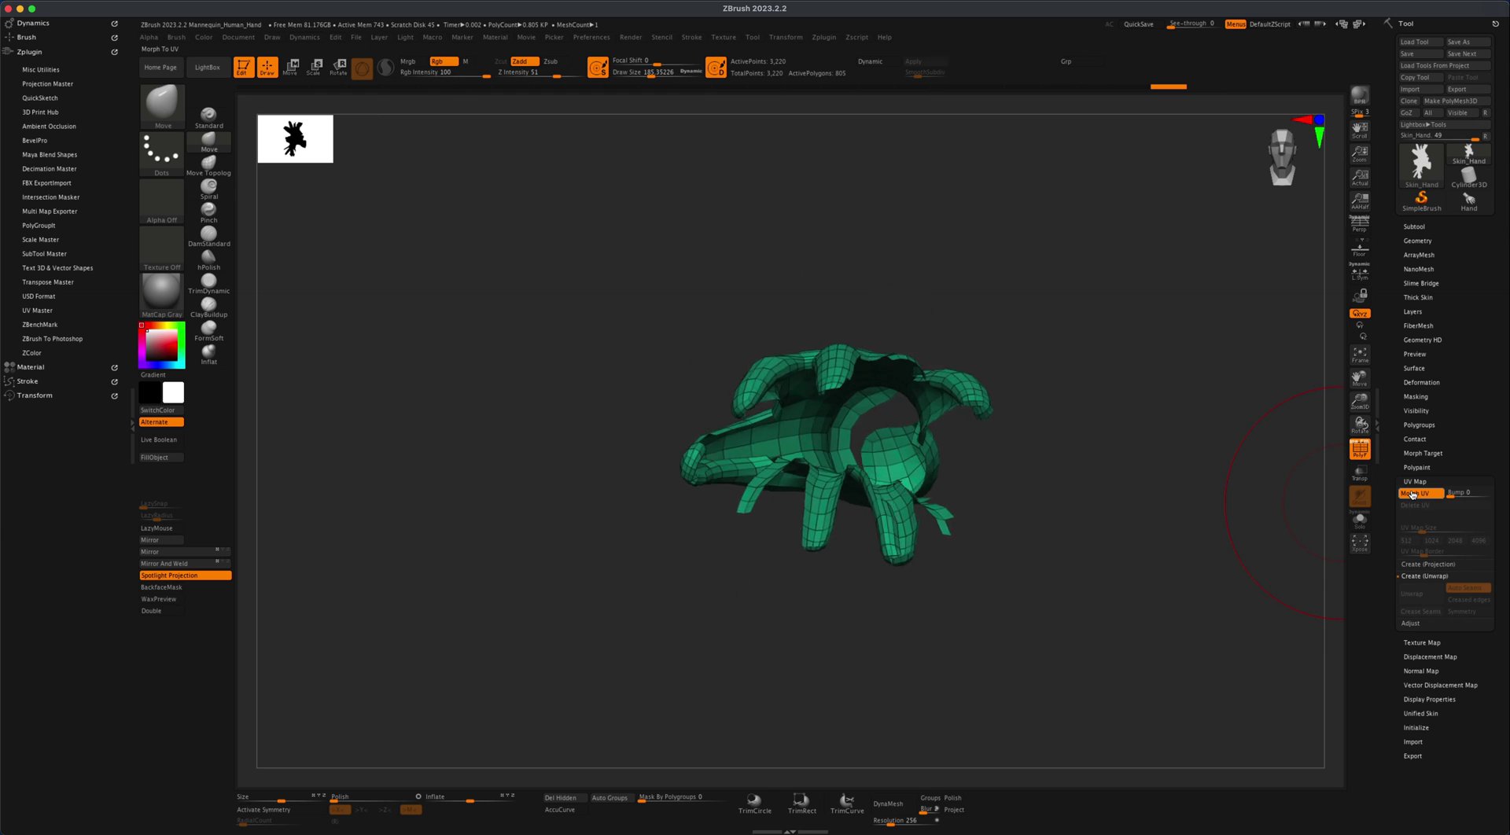
left_click_drag(1113, 498, 1033, 520)
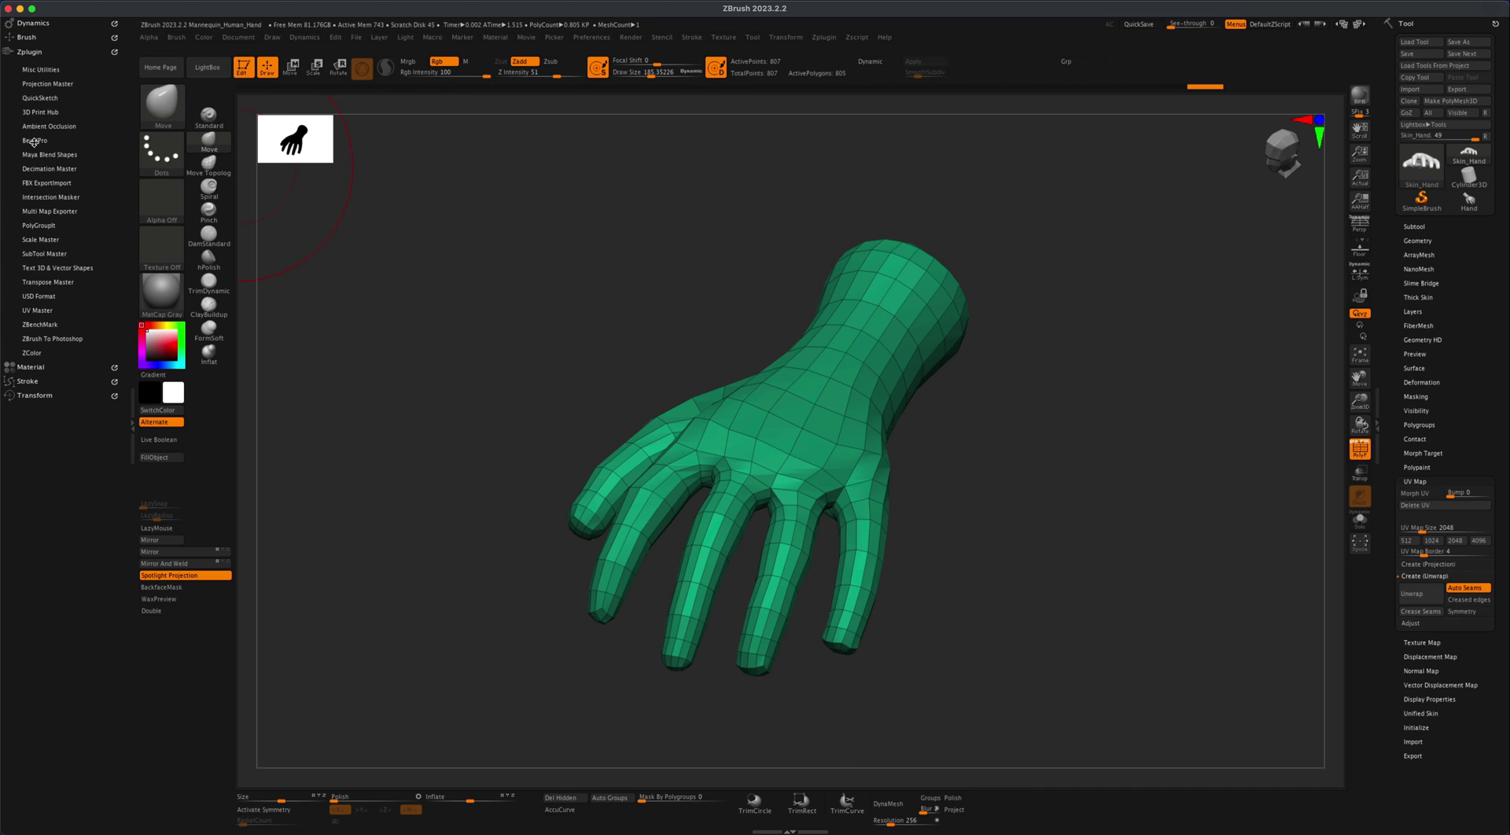
- Display the UV seams on the hand using UV Master's CheckSeams
left_click(39, 310)
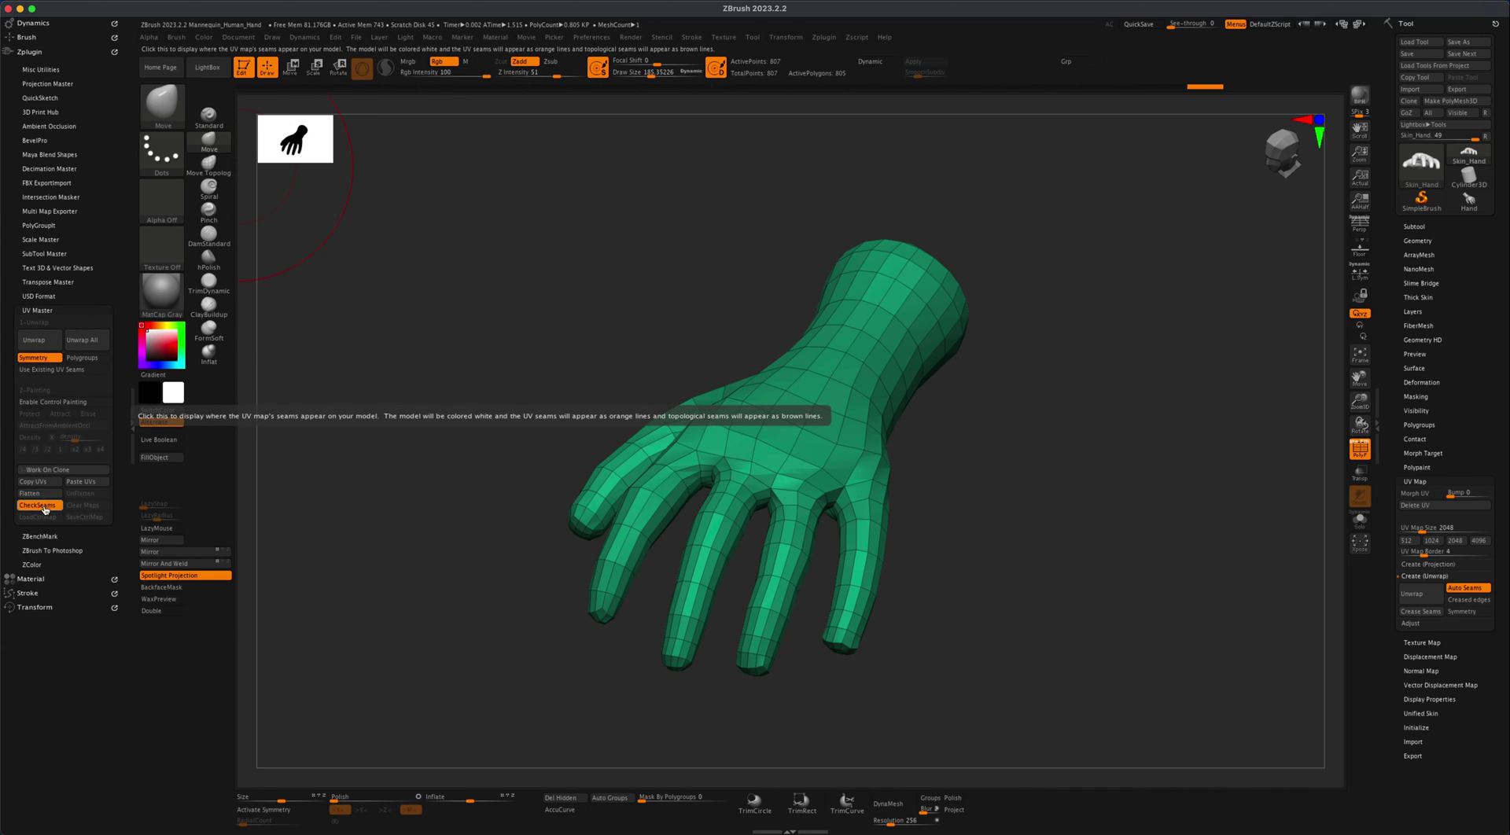
left_click(43, 483)
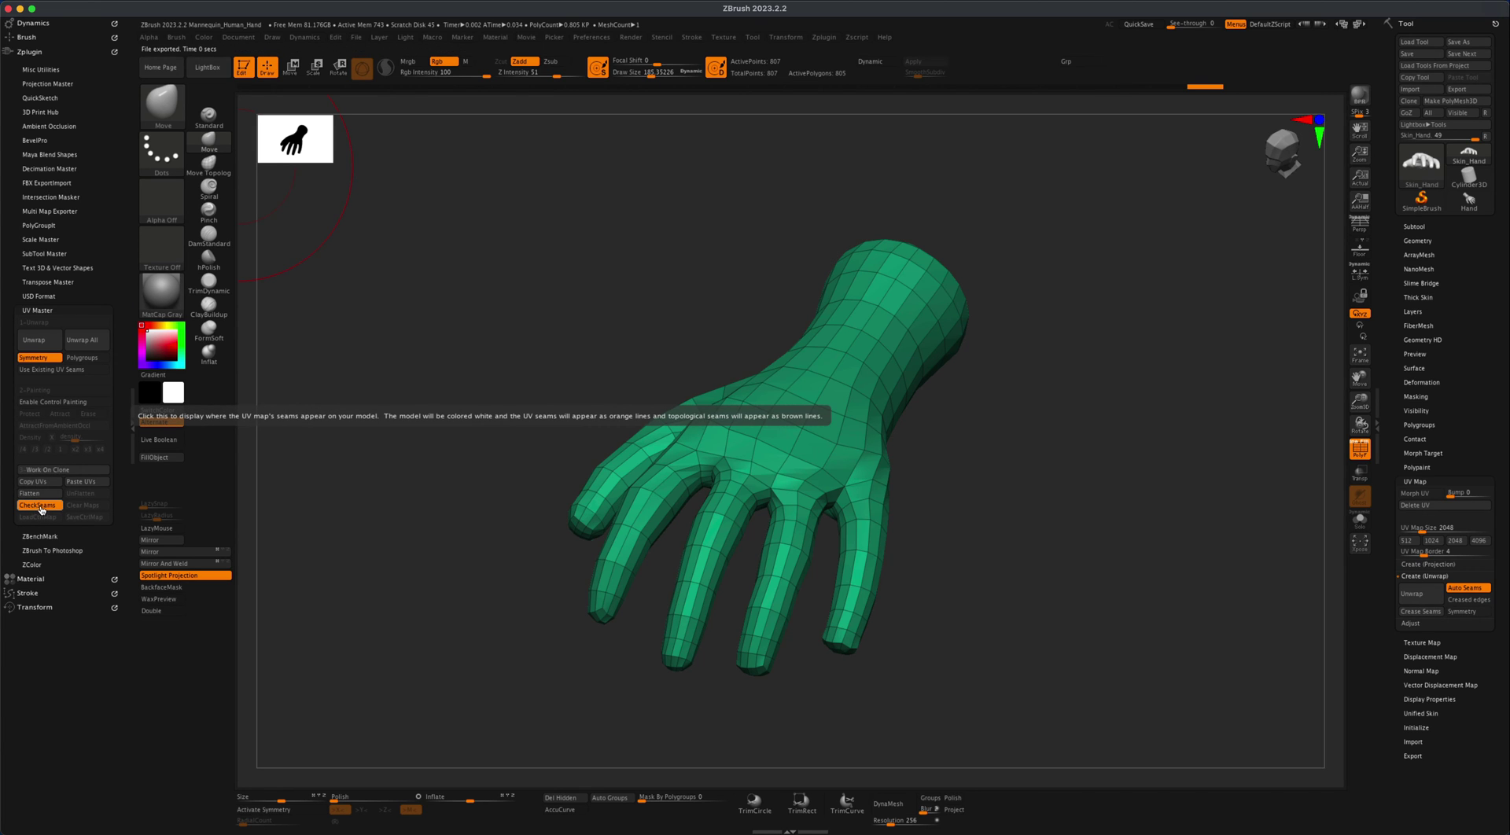
left_click(43, 508)
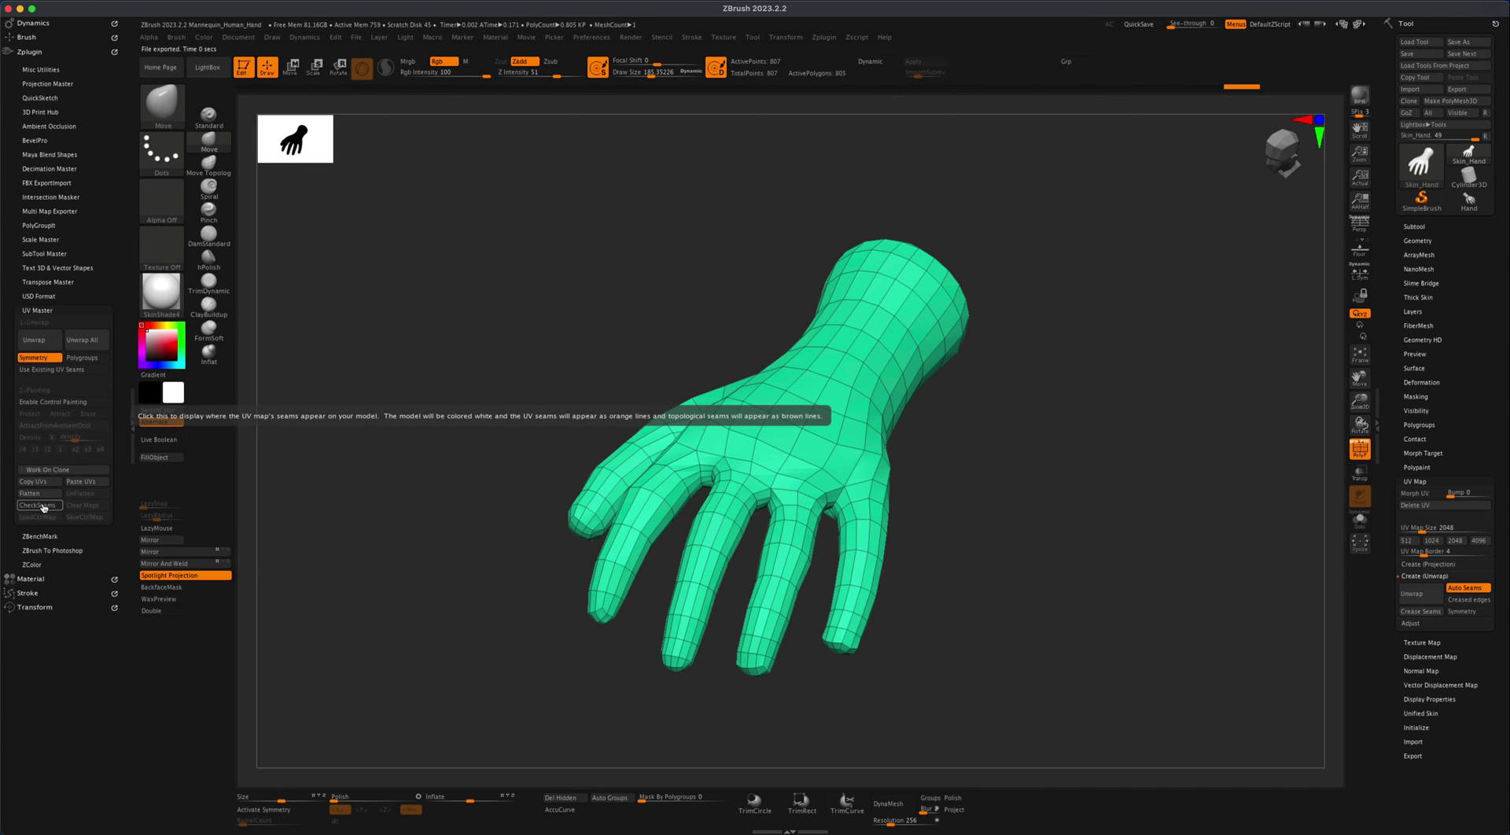
left_click(44, 508)
left_click(44, 508)
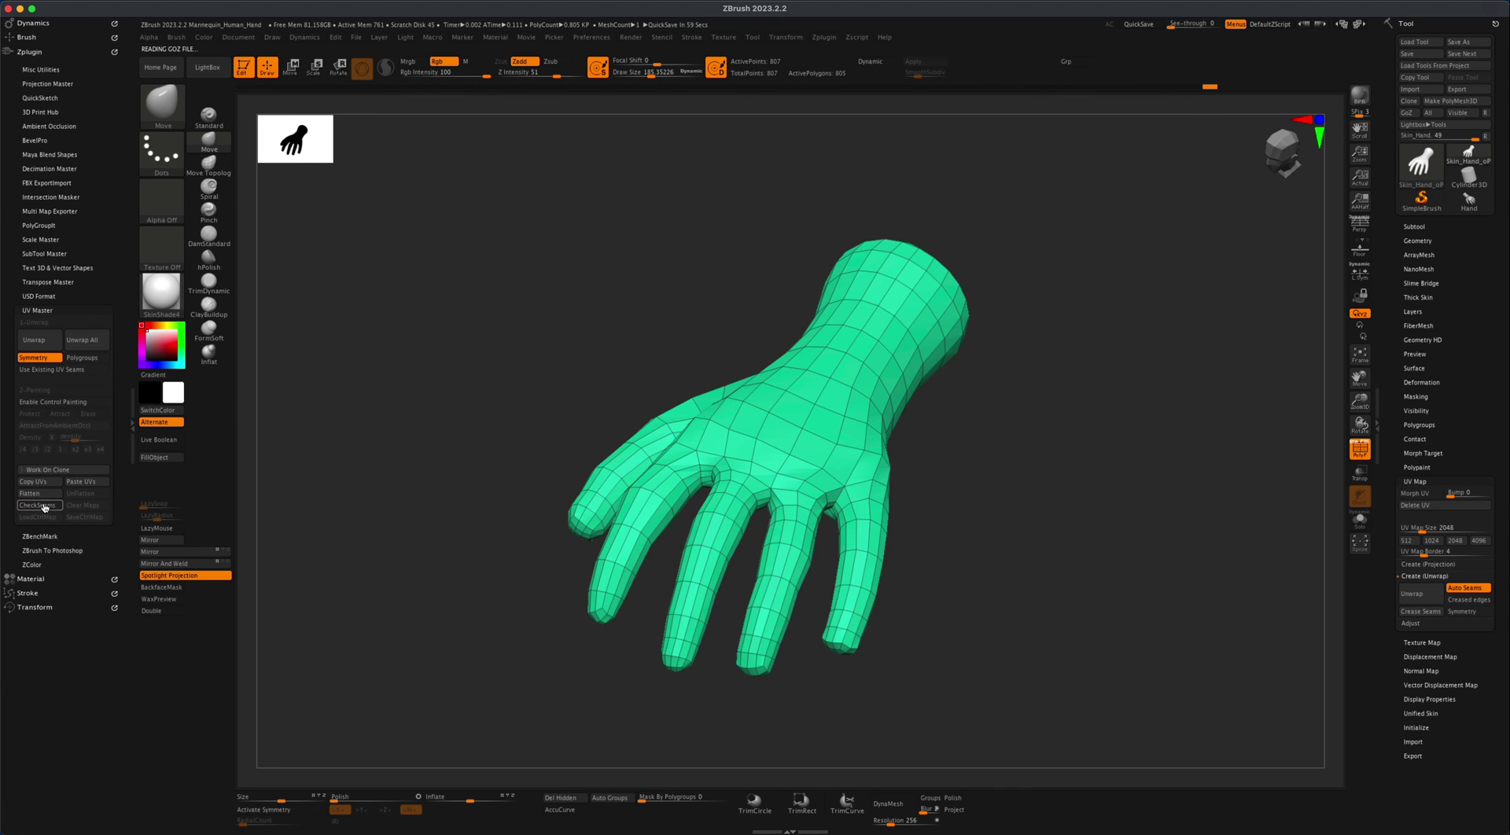
left_click(44, 509)
left_click(45, 508)
left_click(43, 508)
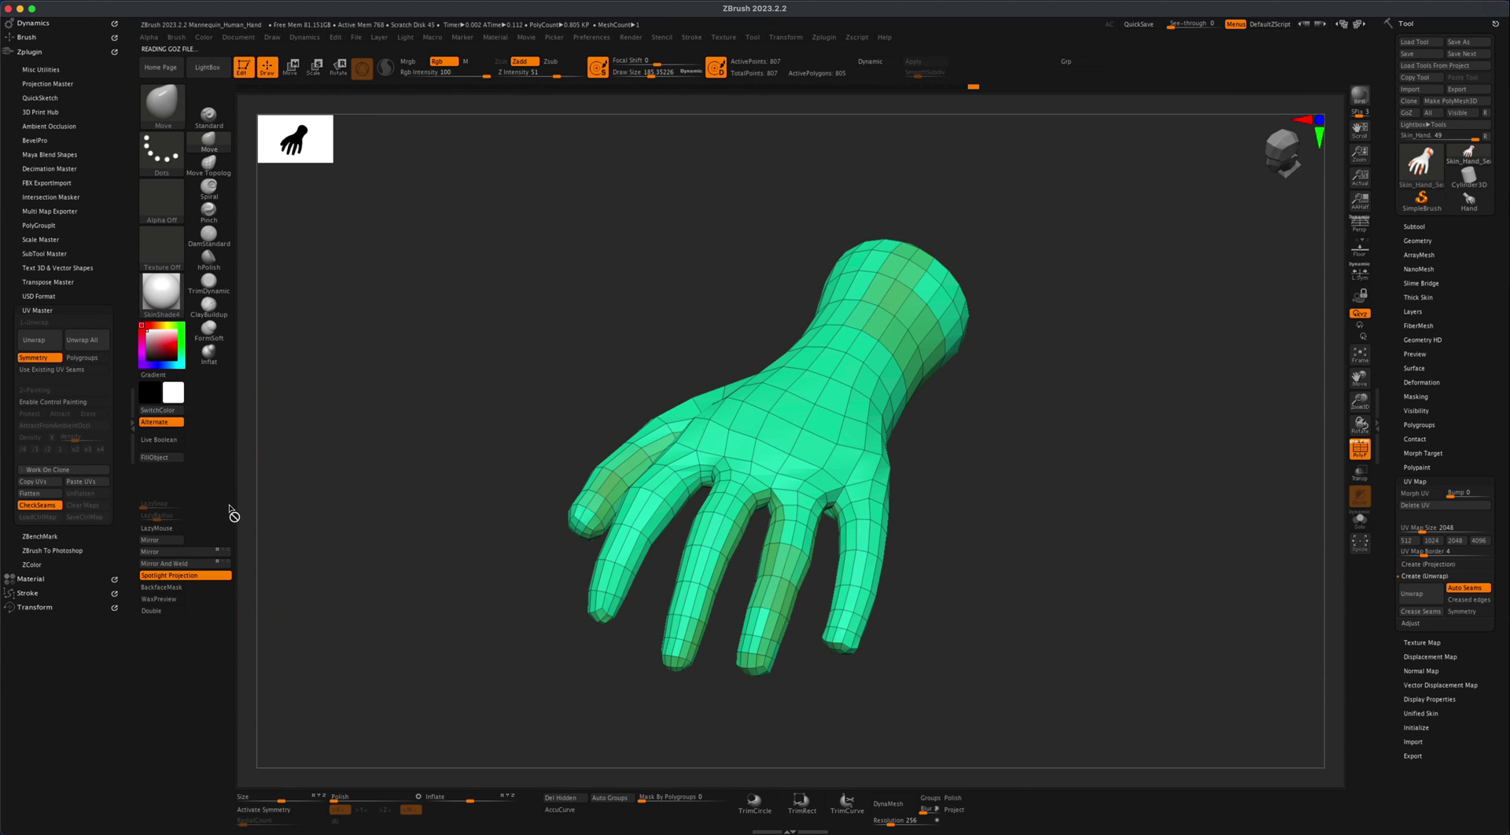
- Inspect the UV seams around the wrist, palm and fingers from all sides, with the draw size reduced to about 97
left_click_drag(1003, 500, 728, 482)
mouse_move(993, 592)
left_mouse_down()
mouse_move(991, 573)
mouse_move(973, 586)
left_mouse_up()
key("s")
left_click_drag(1004, 534, 999, 425)
left_click_drag(808, 544, 1018, 485)
mouse_move(607, 481)
left_mouse_down()
mouse_move(540, 469)
mouse_move(603, 465)
mouse_move(640, 435)
mouse_move(574, 500)
mouse_move(620, 445)
mouse_move(505, 487)
mouse_move(598, 420)
left_mouse_up()
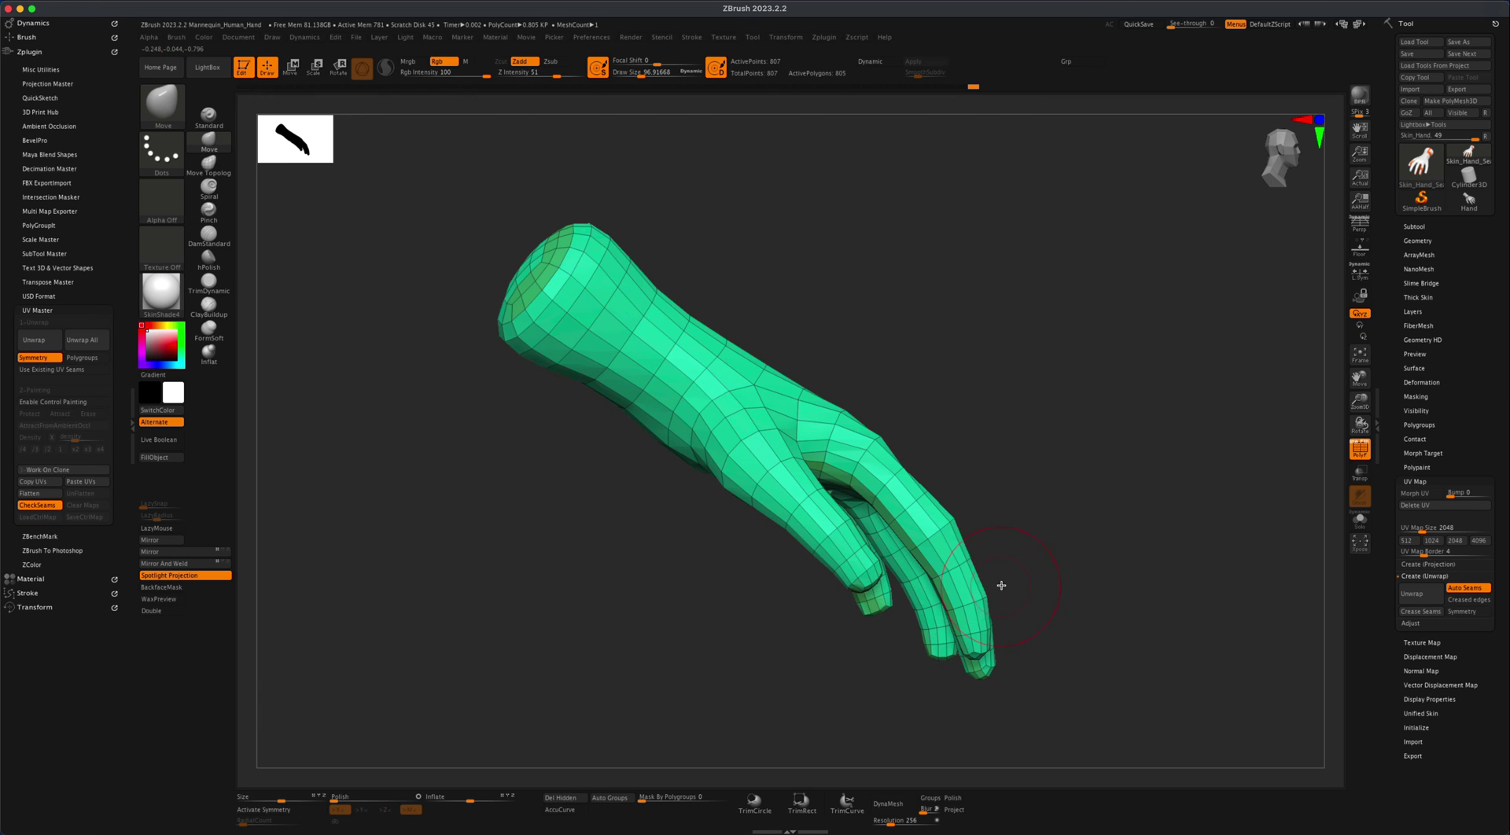
left_click_drag(1001, 585, 601, 308)
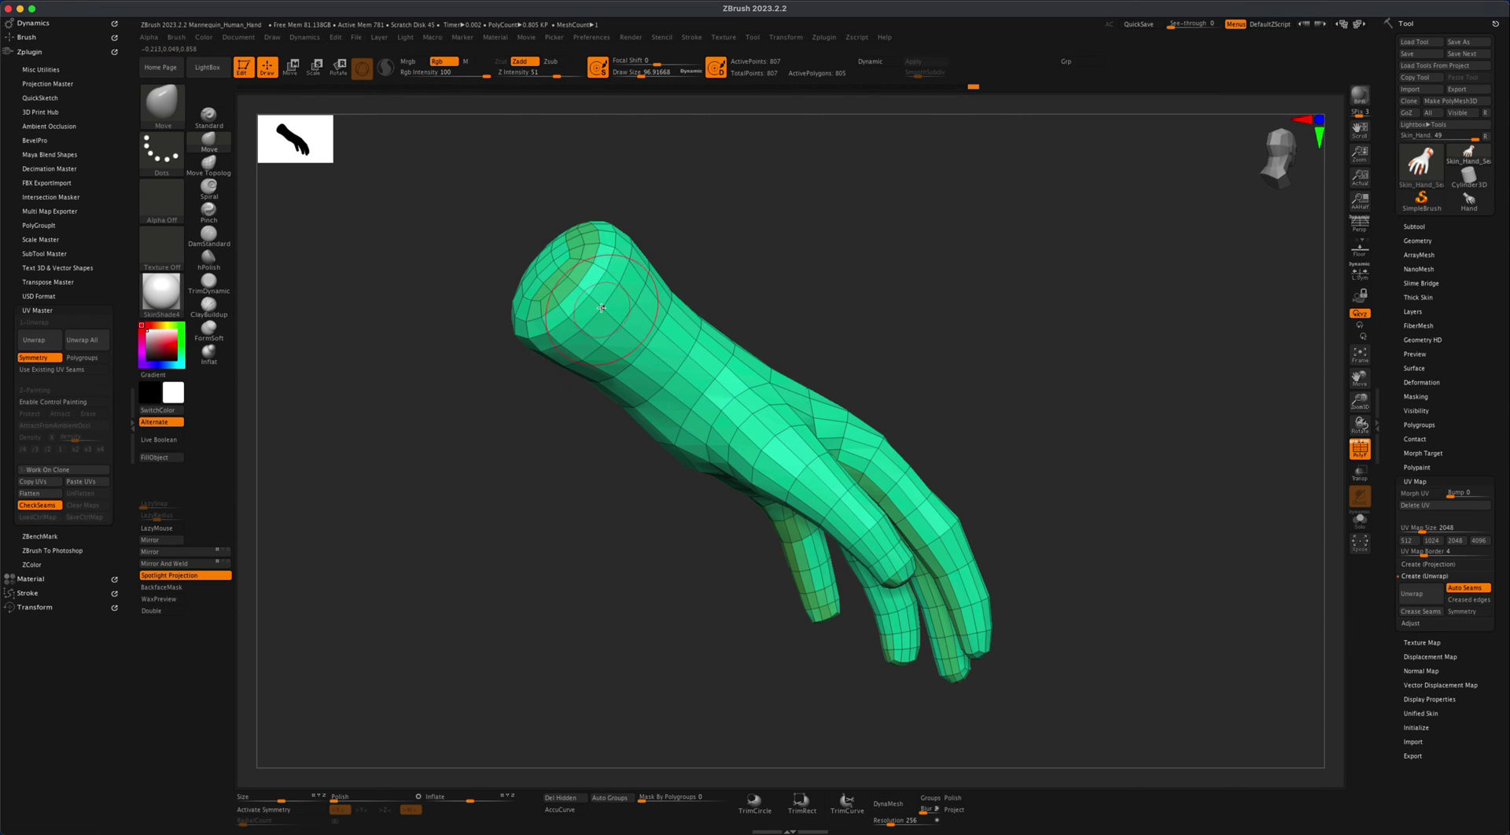
mouse_move(1024, 553)
left_mouse_down()
mouse_move(924, 586)
mouse_move(1055, 516)
mouse_move(1042, 529)
mouse_move(1063, 529)
left_mouse_up()
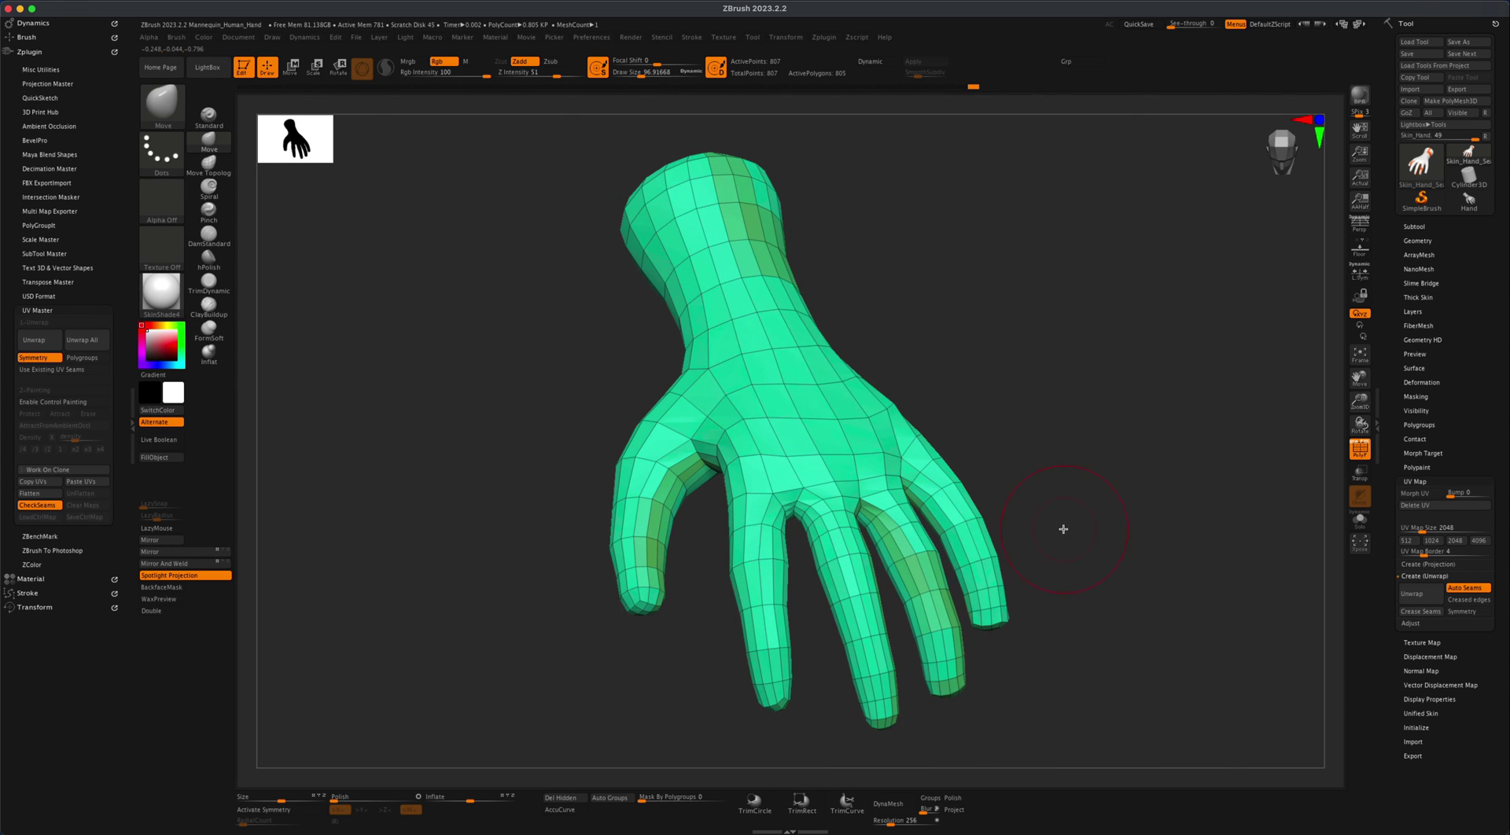
- Hide the seam display and turn off Symmetry in UV Master
left_click(53, 507)
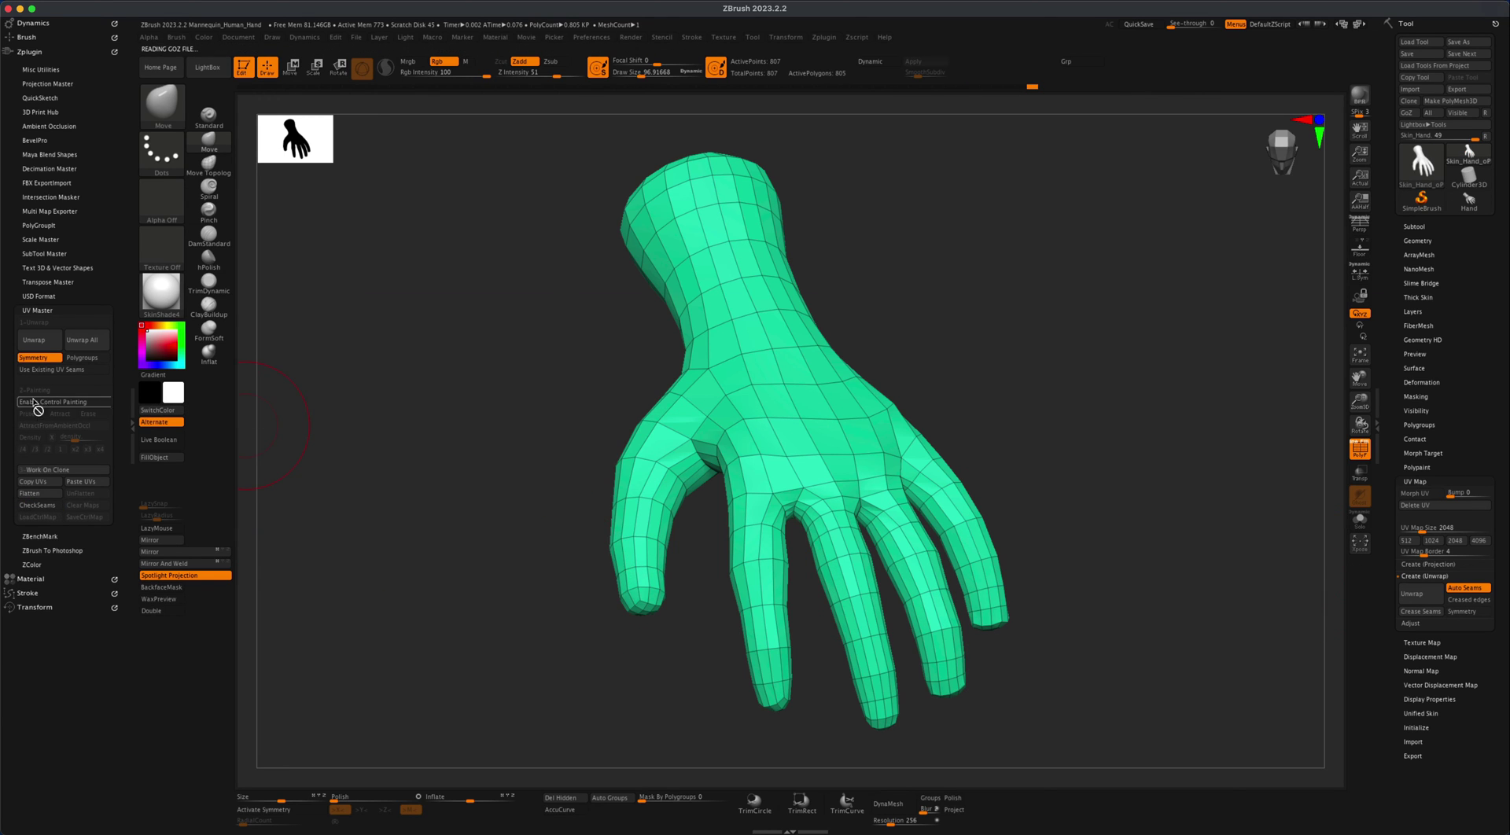
left_click(37, 359)
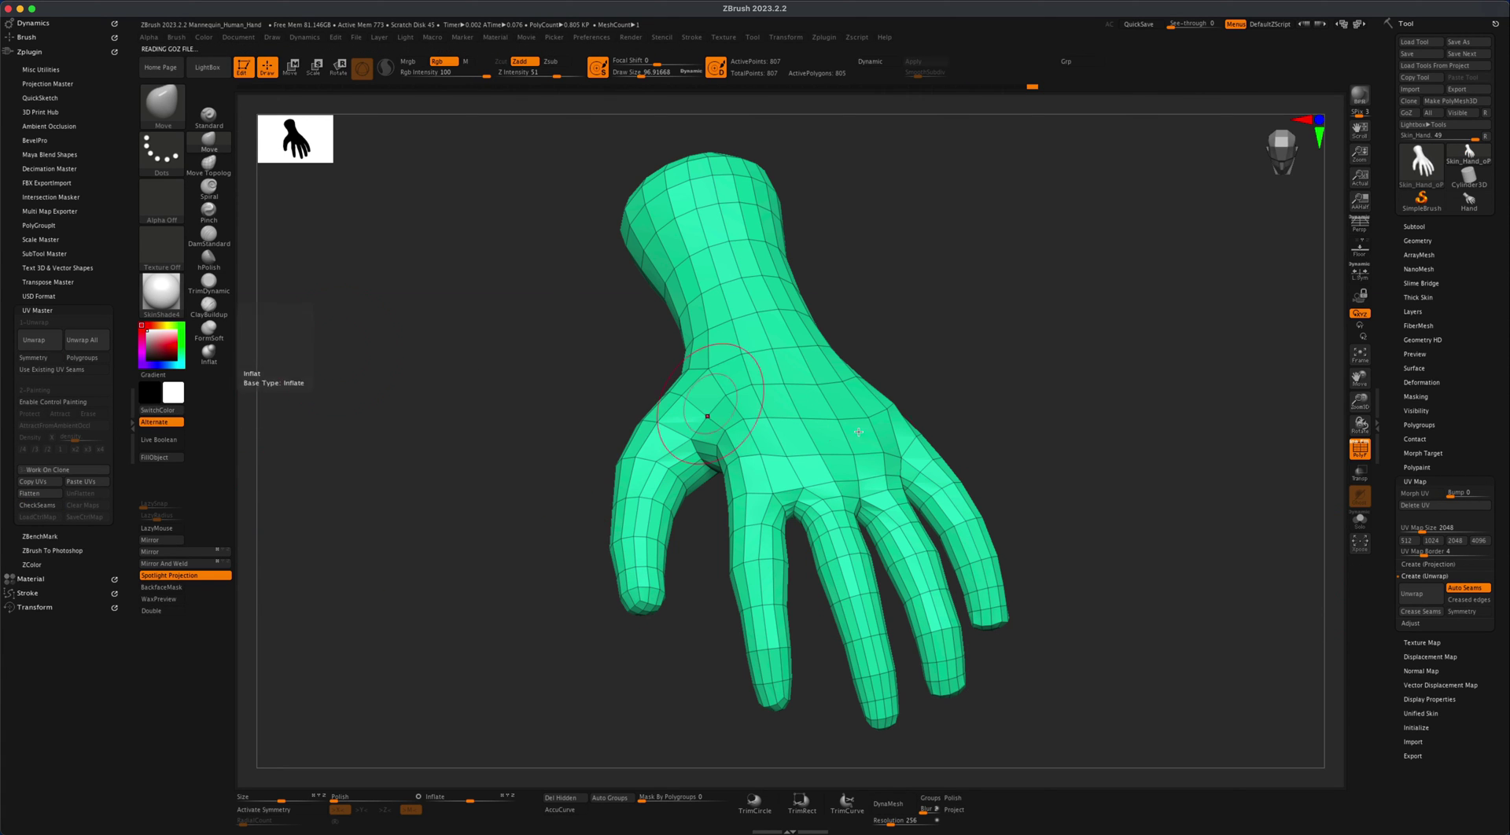
key("alt")
mouse_move(1099, 495)
left_mouse_down()
mouse_move(1161, 506)
mouse_move(1012, 425)
left_mouse_up()
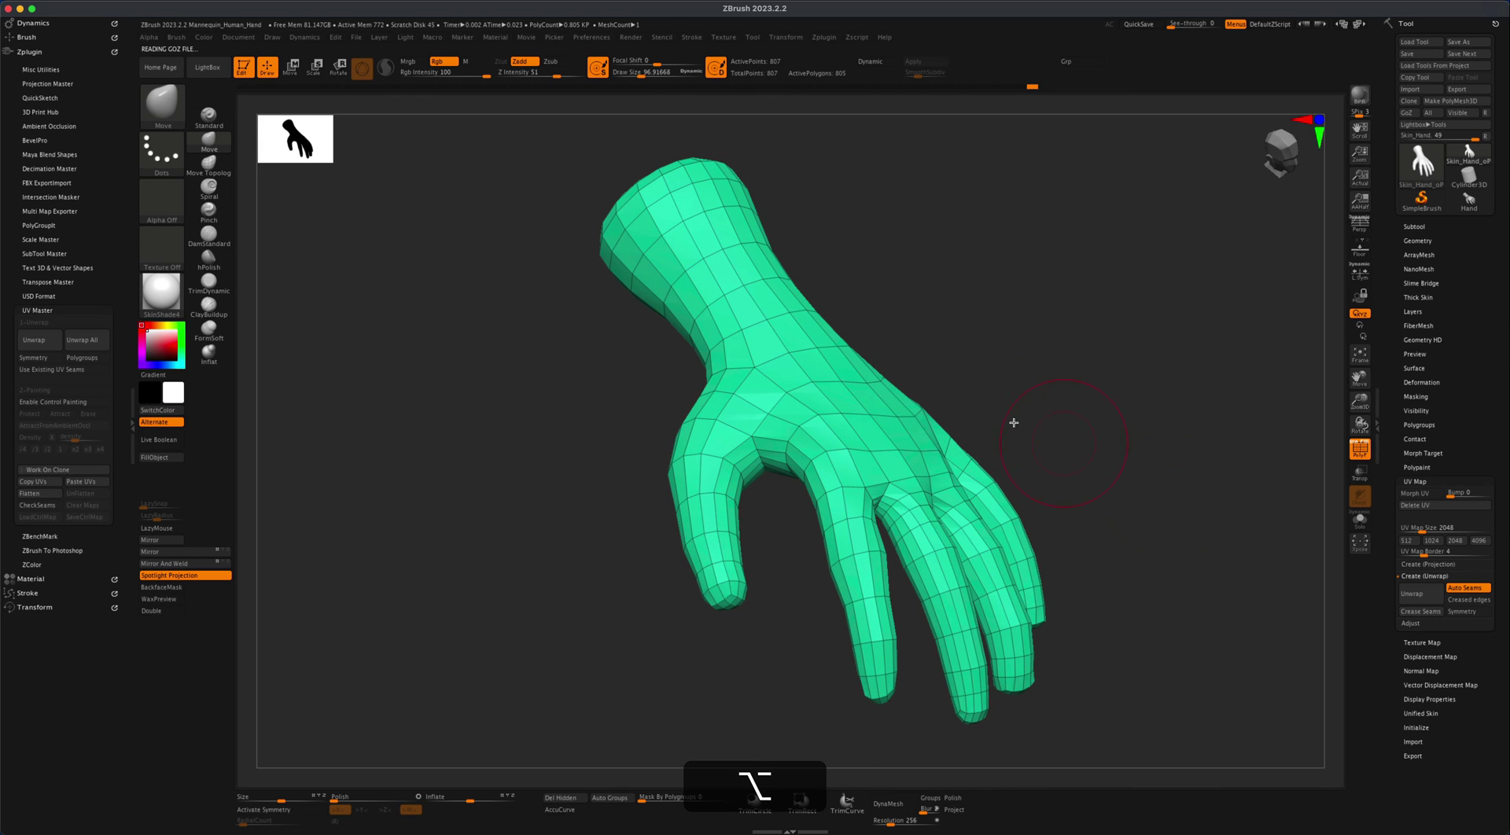
- Switch to the ZModeler brush for editing the hand mesh
left_click(168, 104)
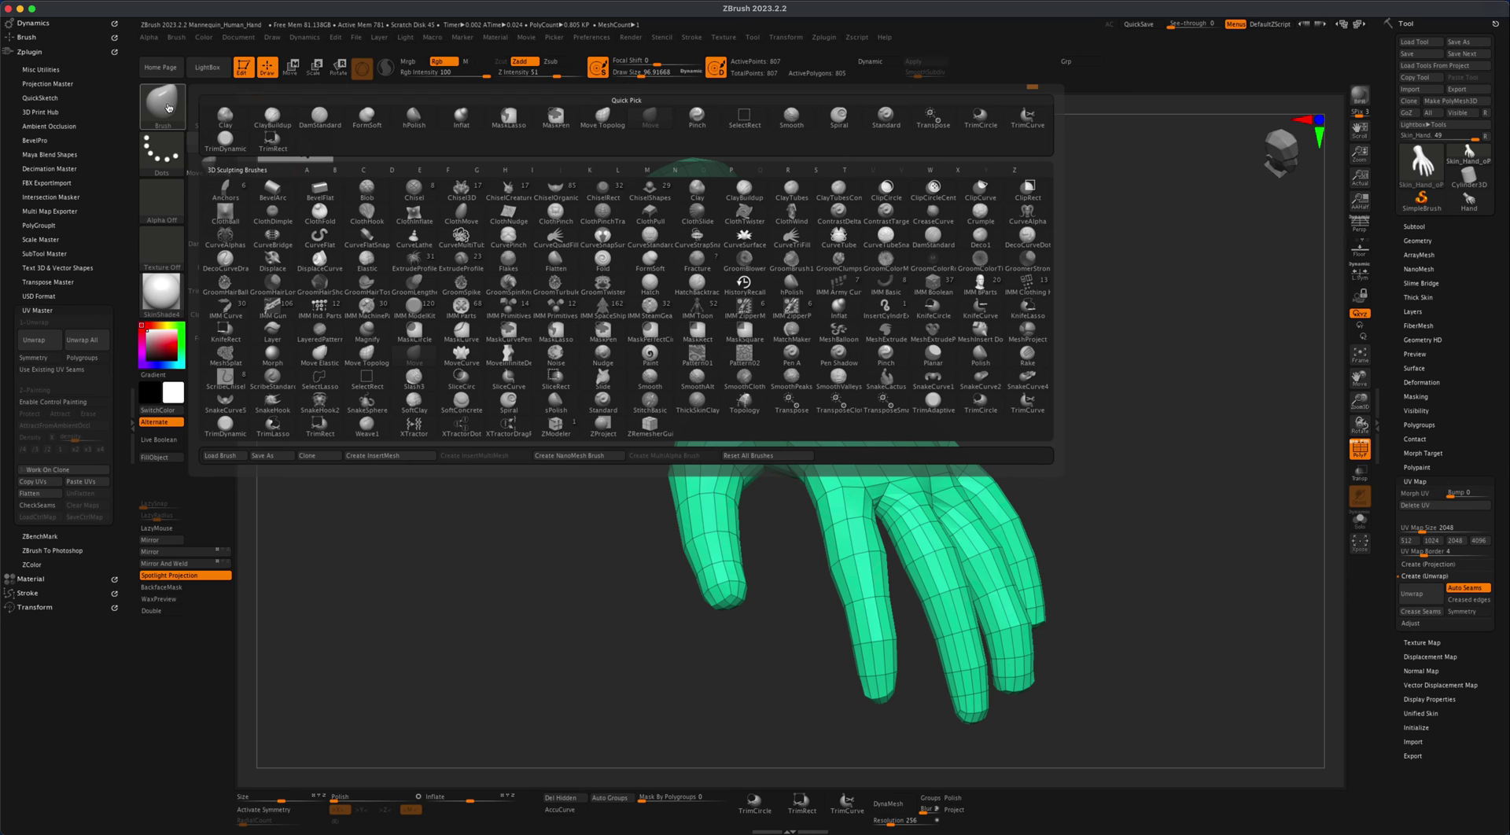
key("z")
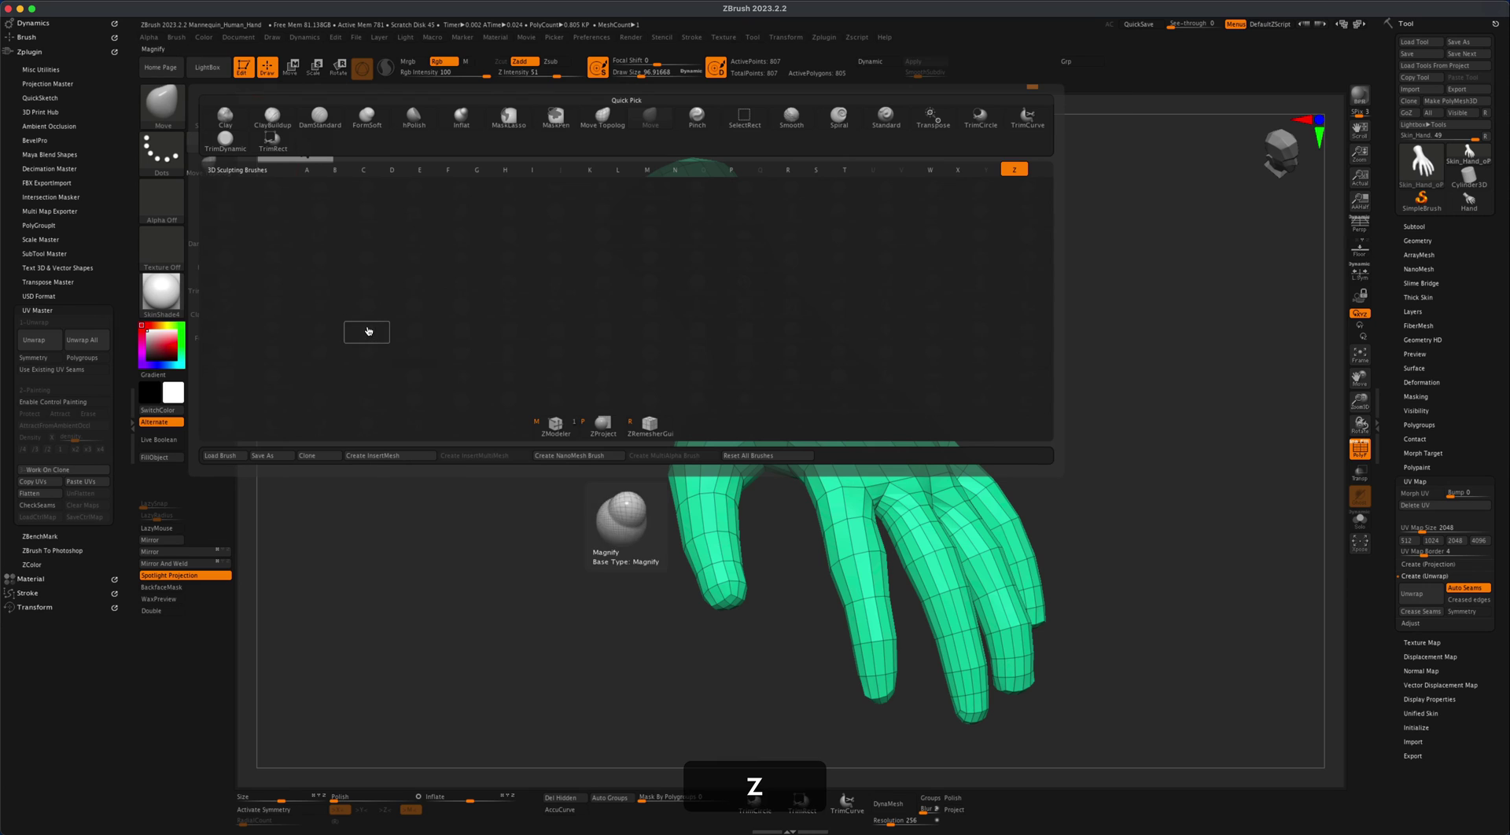
left_click(557, 427)
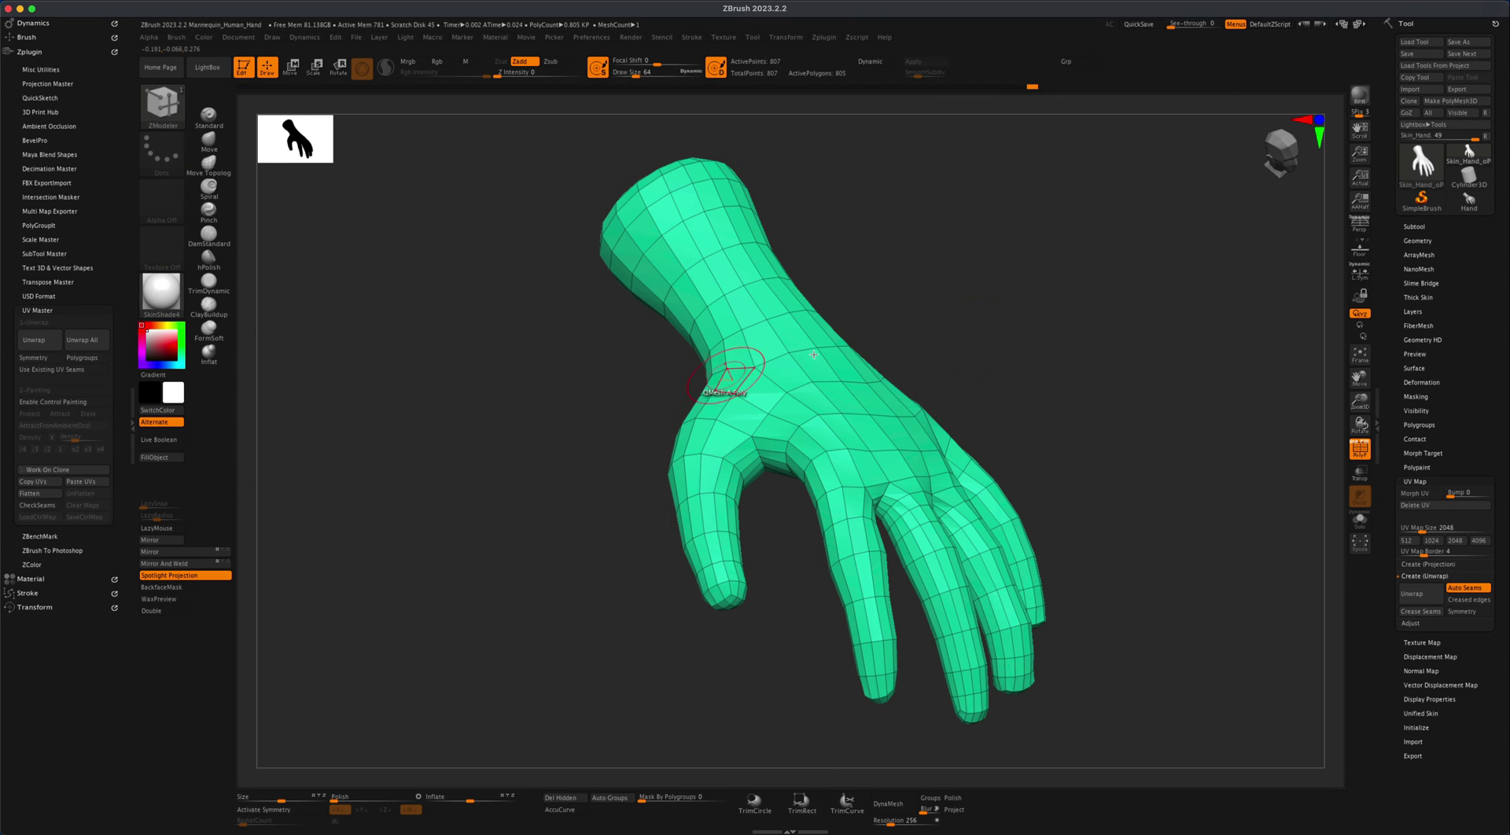
- Set ZModeler's point action to Crease with the ShortestPath target
left_click_drag(1055, 339, 1074, 349)
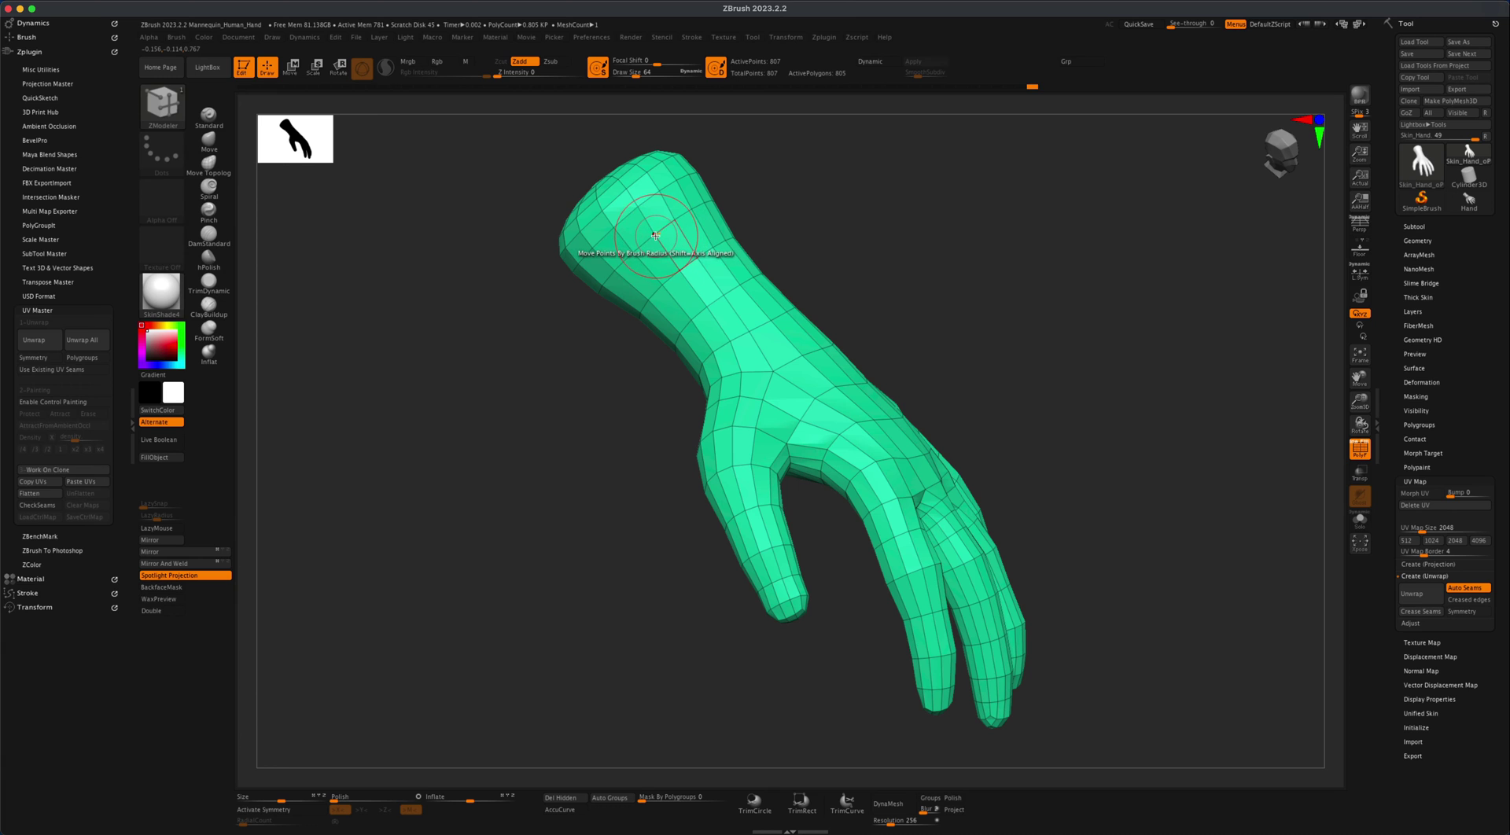
mouse_move(898, 286)
left_mouse_down()
mouse_move(1081, 302)
mouse_move(1058, 364)
mouse_move(1059, 351)
mouse_move(1011, 347)
left_mouse_up()
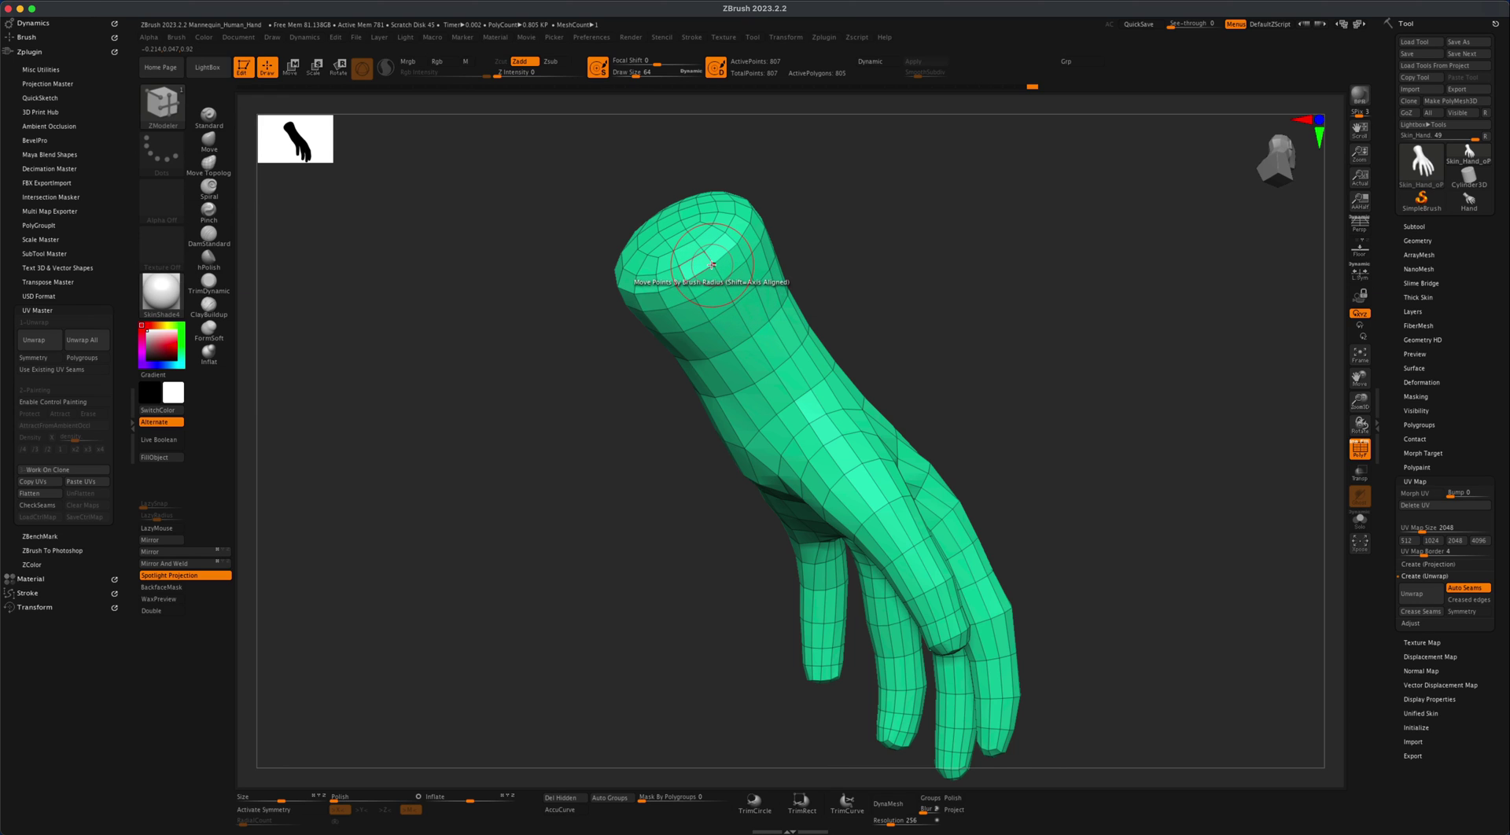
key("space")
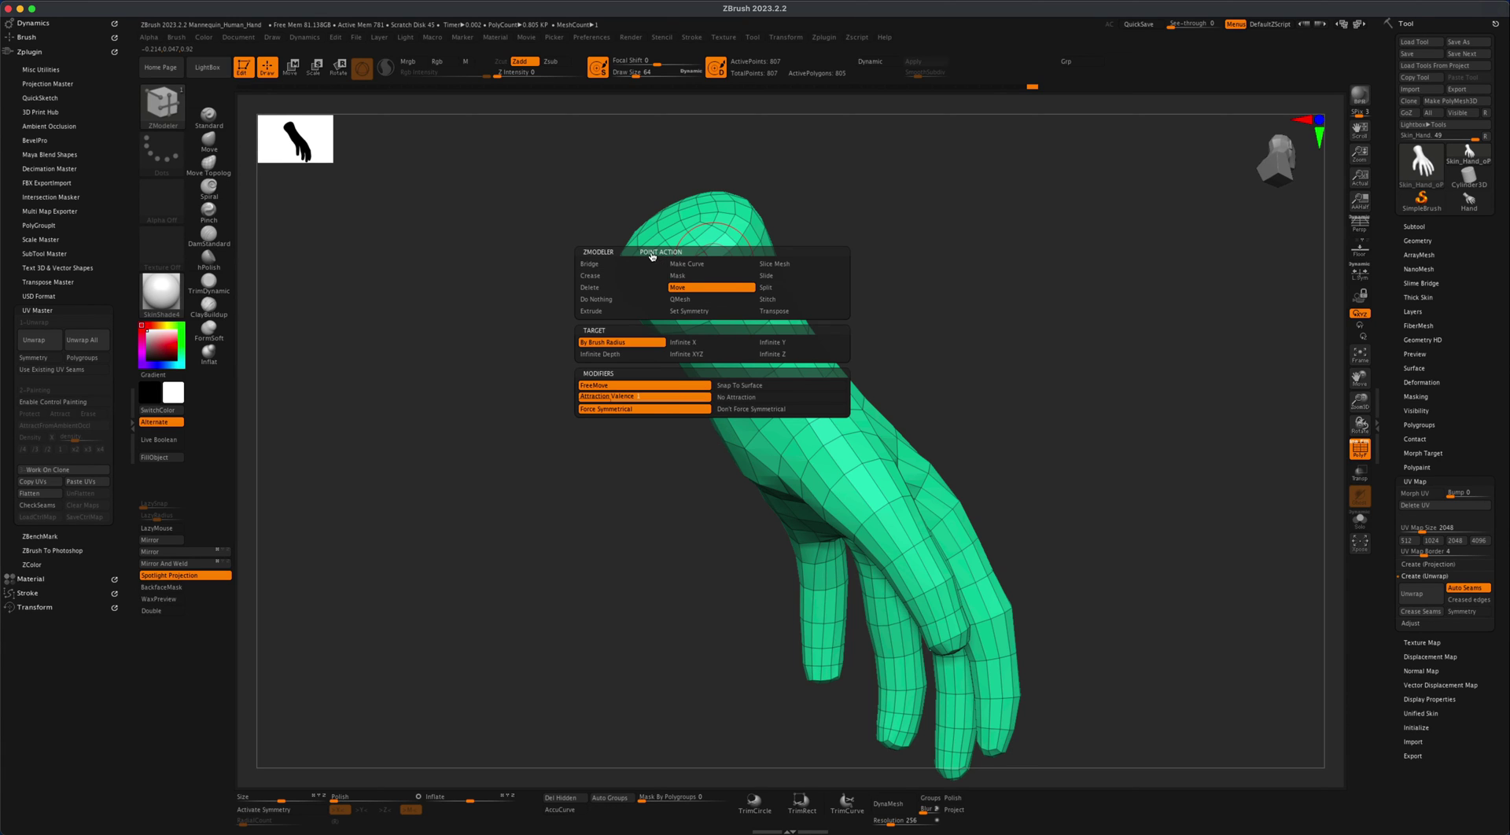
left_click(598, 277)
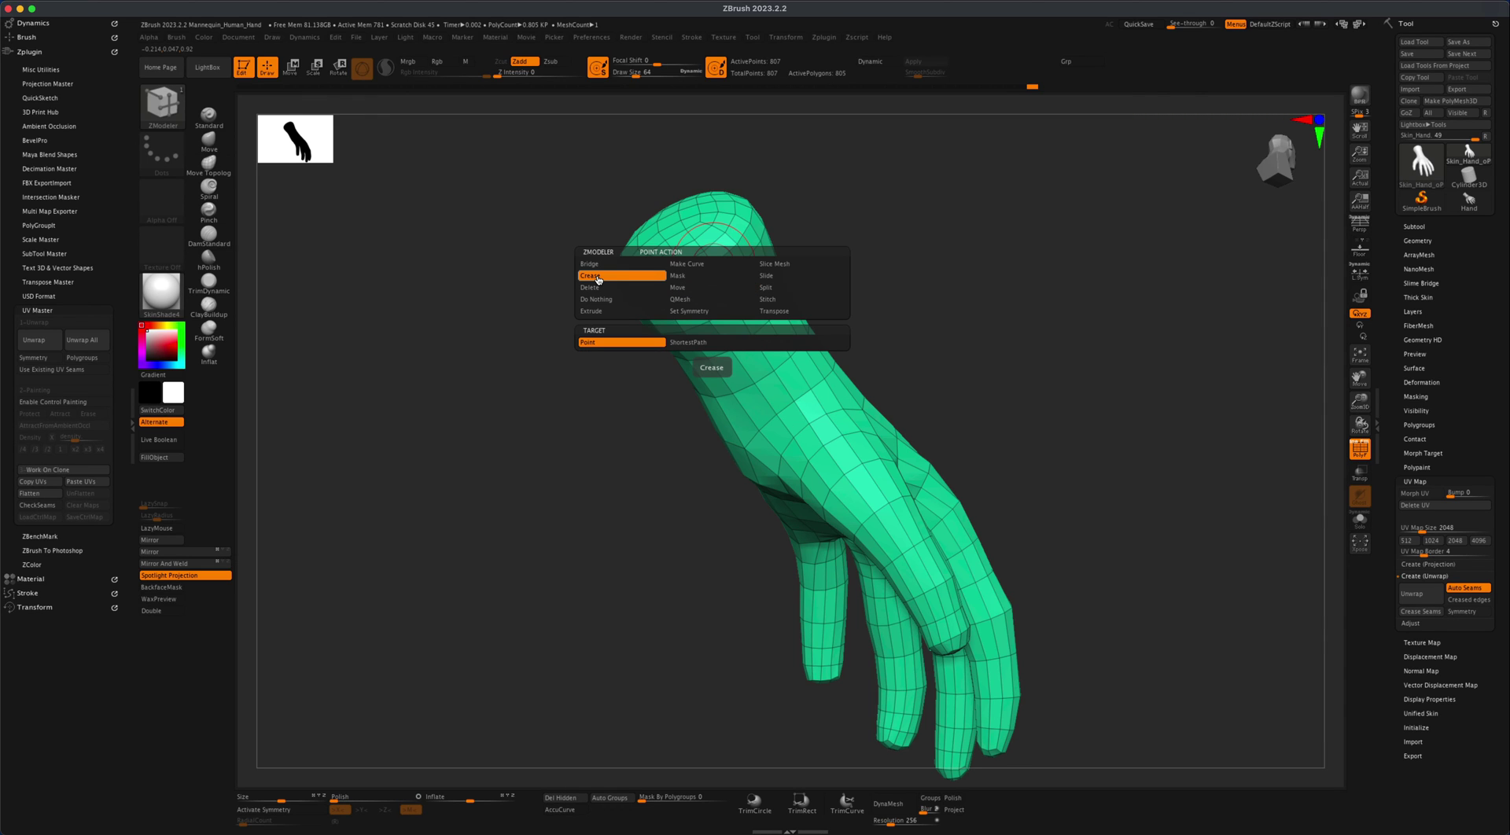
left_click(701, 344)
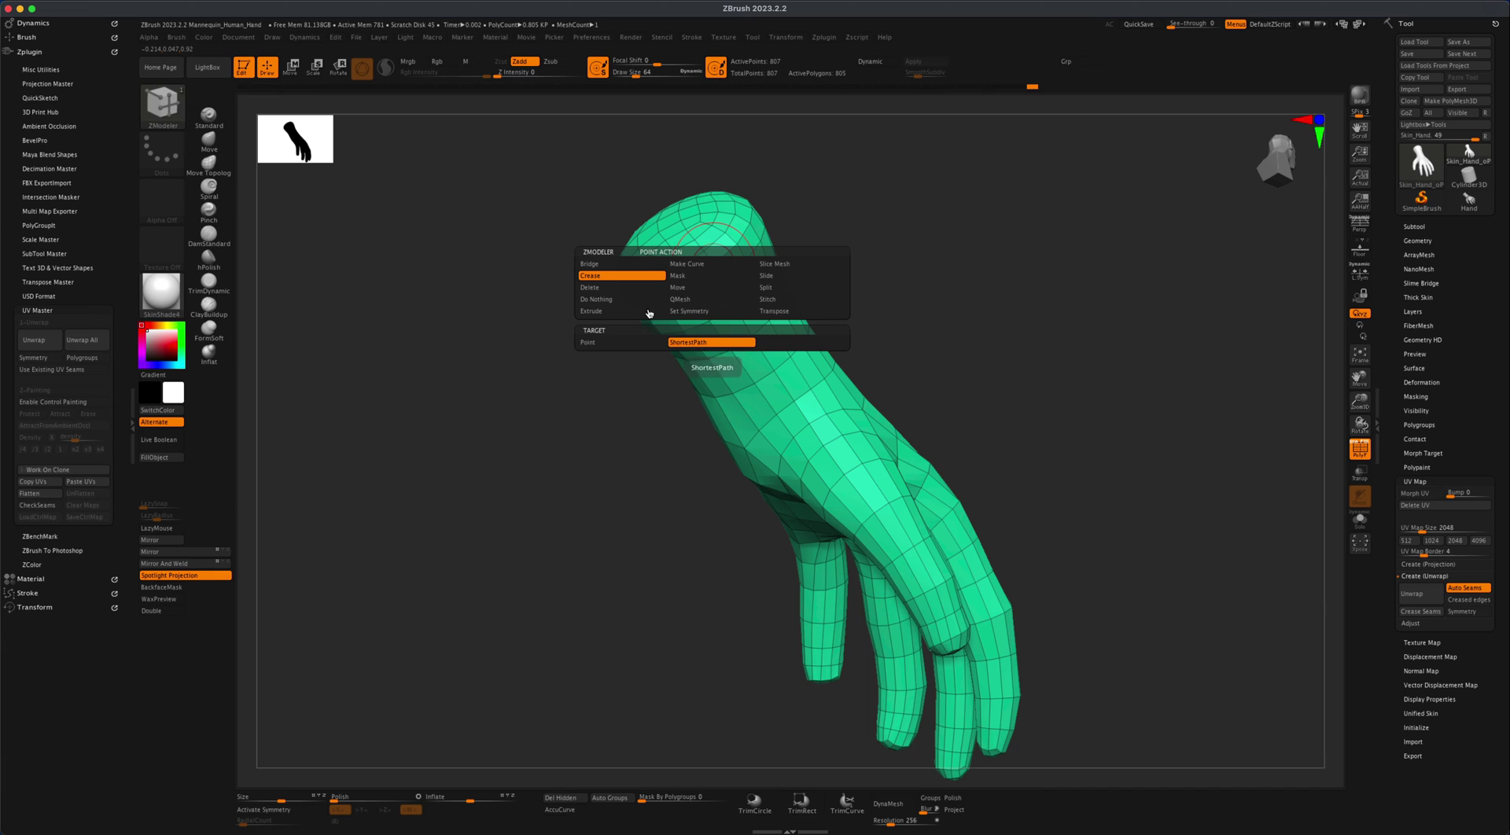
left_click(700, 347)
- Crease the shortest path from the wrist's end down the thumb side to the tip of the thumb
mouse_move(955, 351)
left_mouse_down()
mouse_move(970, 341)
mouse_move(937, 337)
mouse_move(955, 340)
left_mouse_up()
left_click_drag(976, 481, 1019, 444)
left_click_drag(1019, 424, 1030, 426)
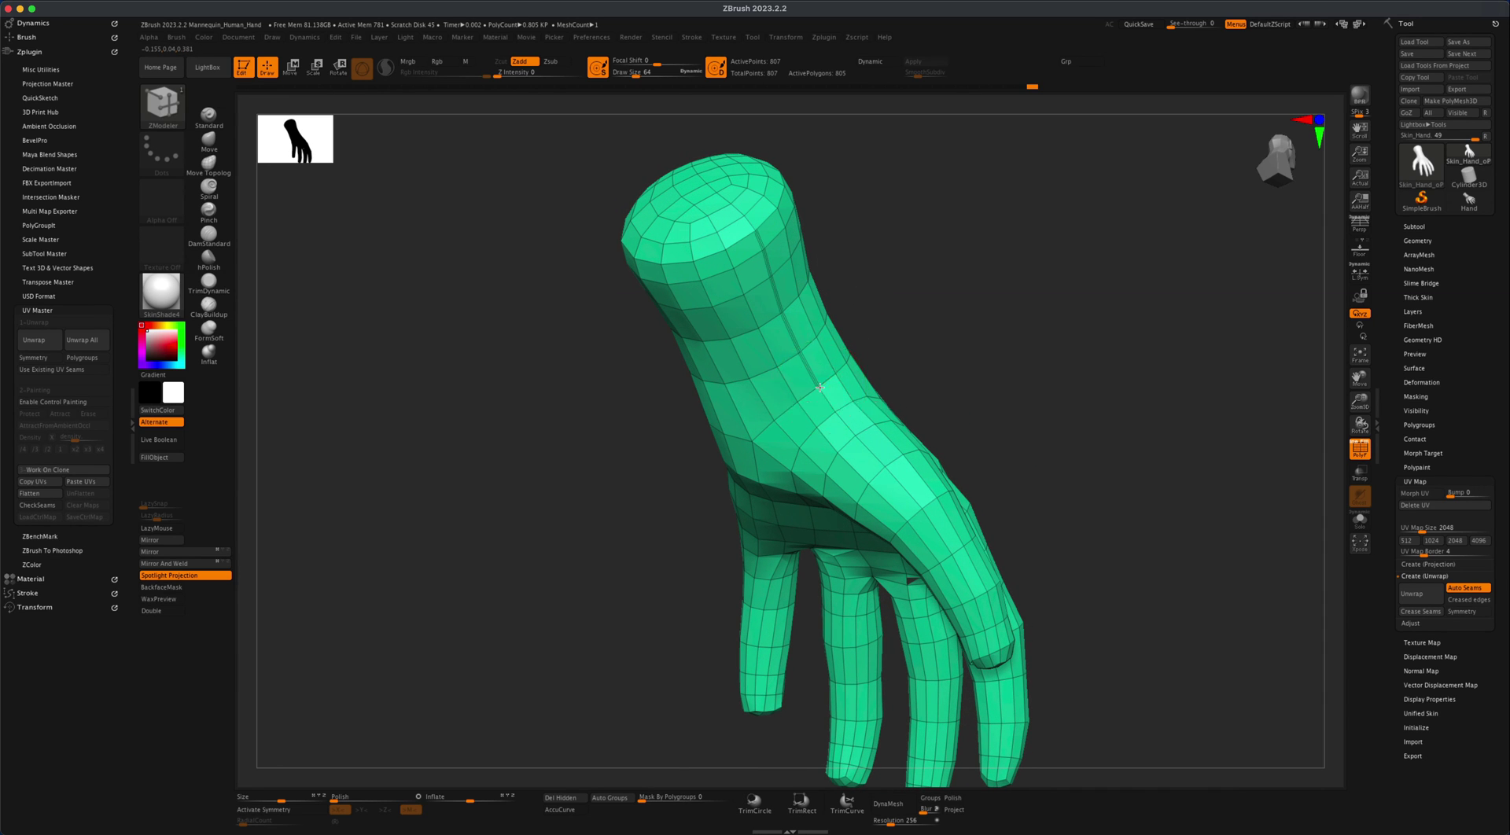
left_click_drag(1050, 512, 1015, 582)
left_click_drag(1158, 572, 1101, 421)
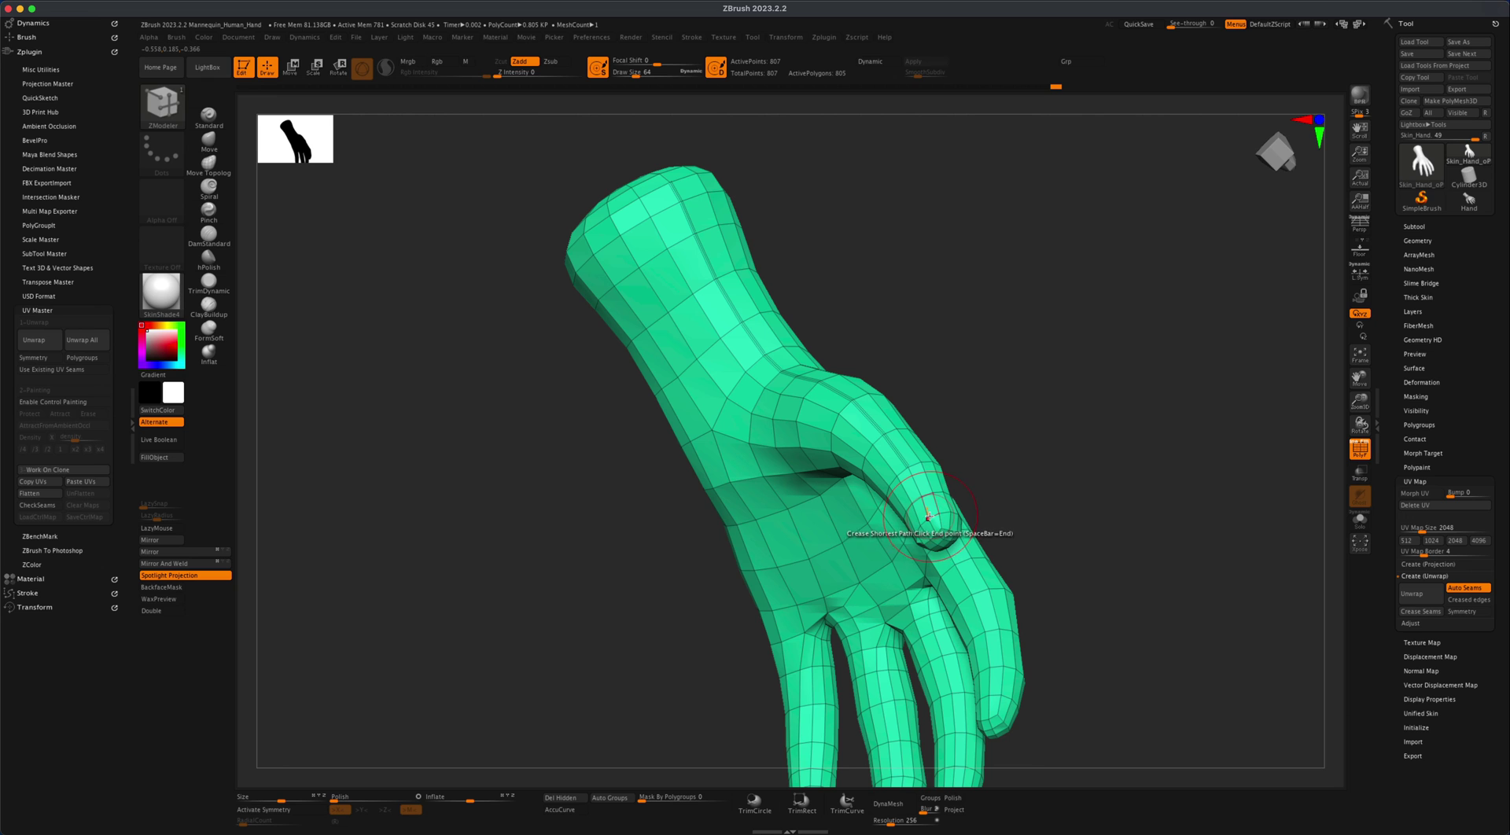
left_click_drag(1103, 541, 1079, 480)
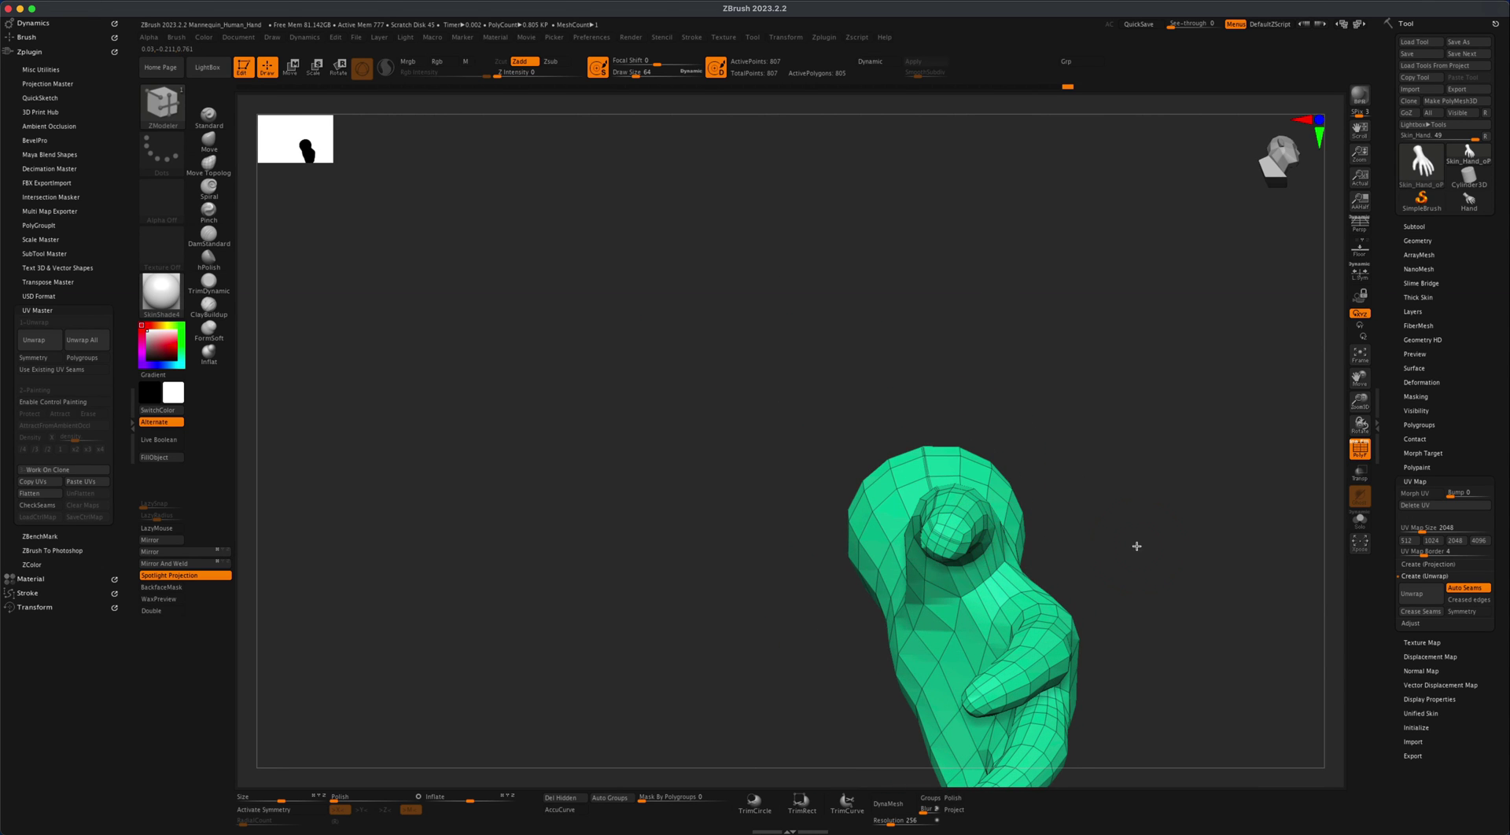
- Continue the crease path from the thumb tip through the thumb web to the tip of the index finger
left_click_drag(1137, 546, 1030, 537)
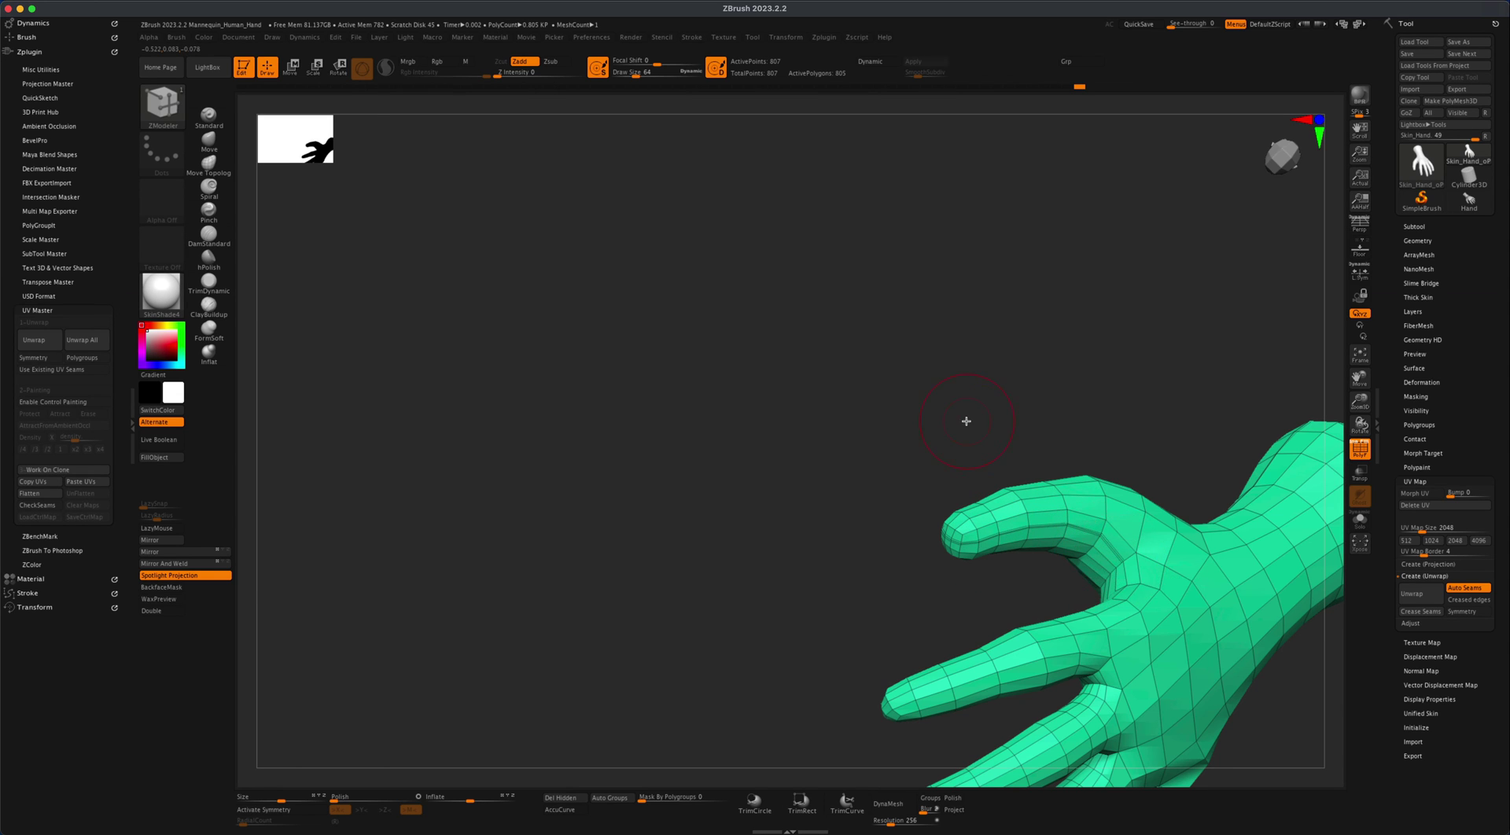
left_click_drag(967, 421, 984, 465)
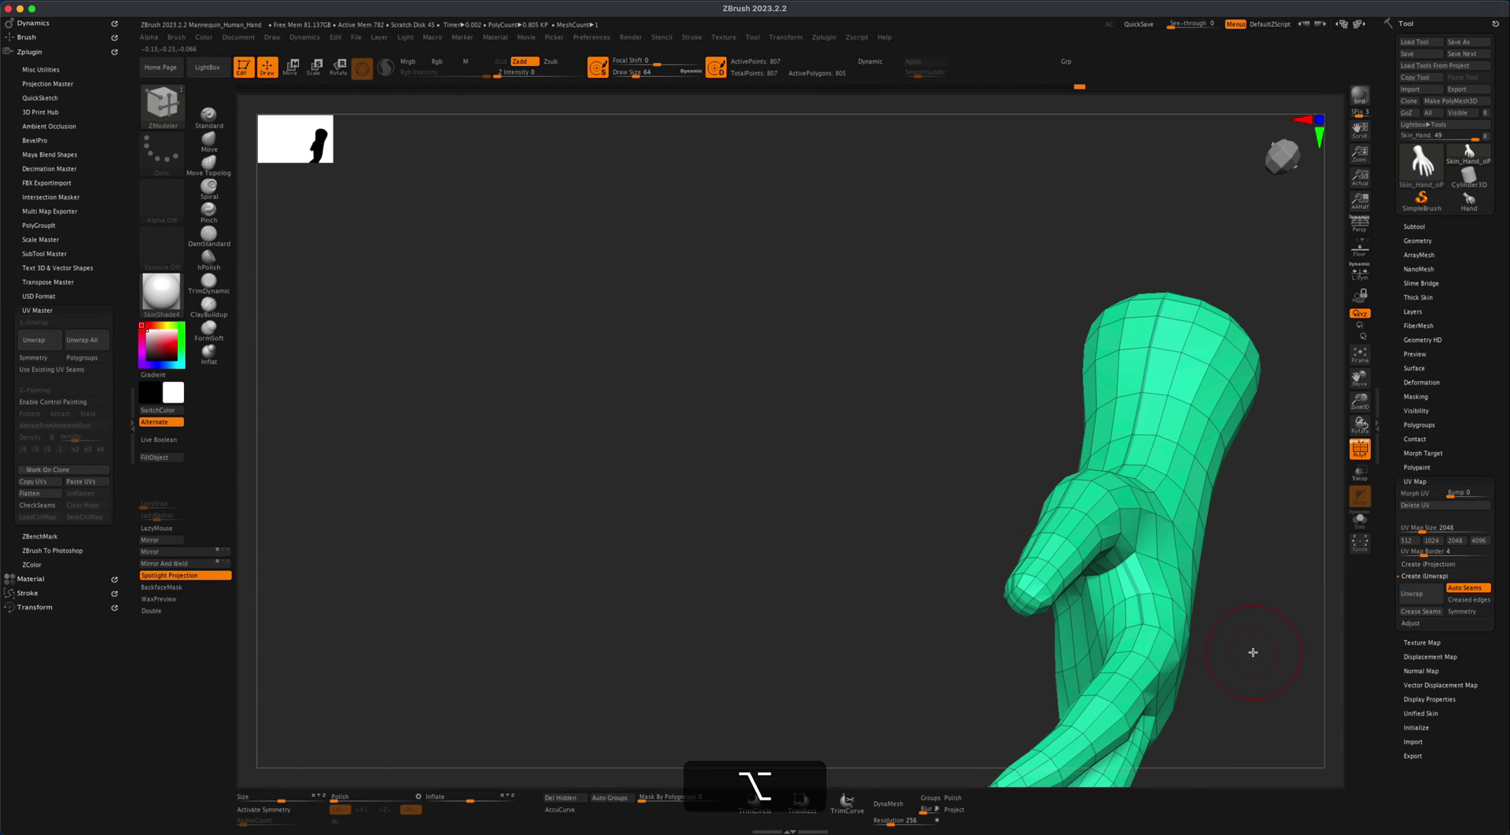
left_click_drag(1253, 653, 1211, 555)
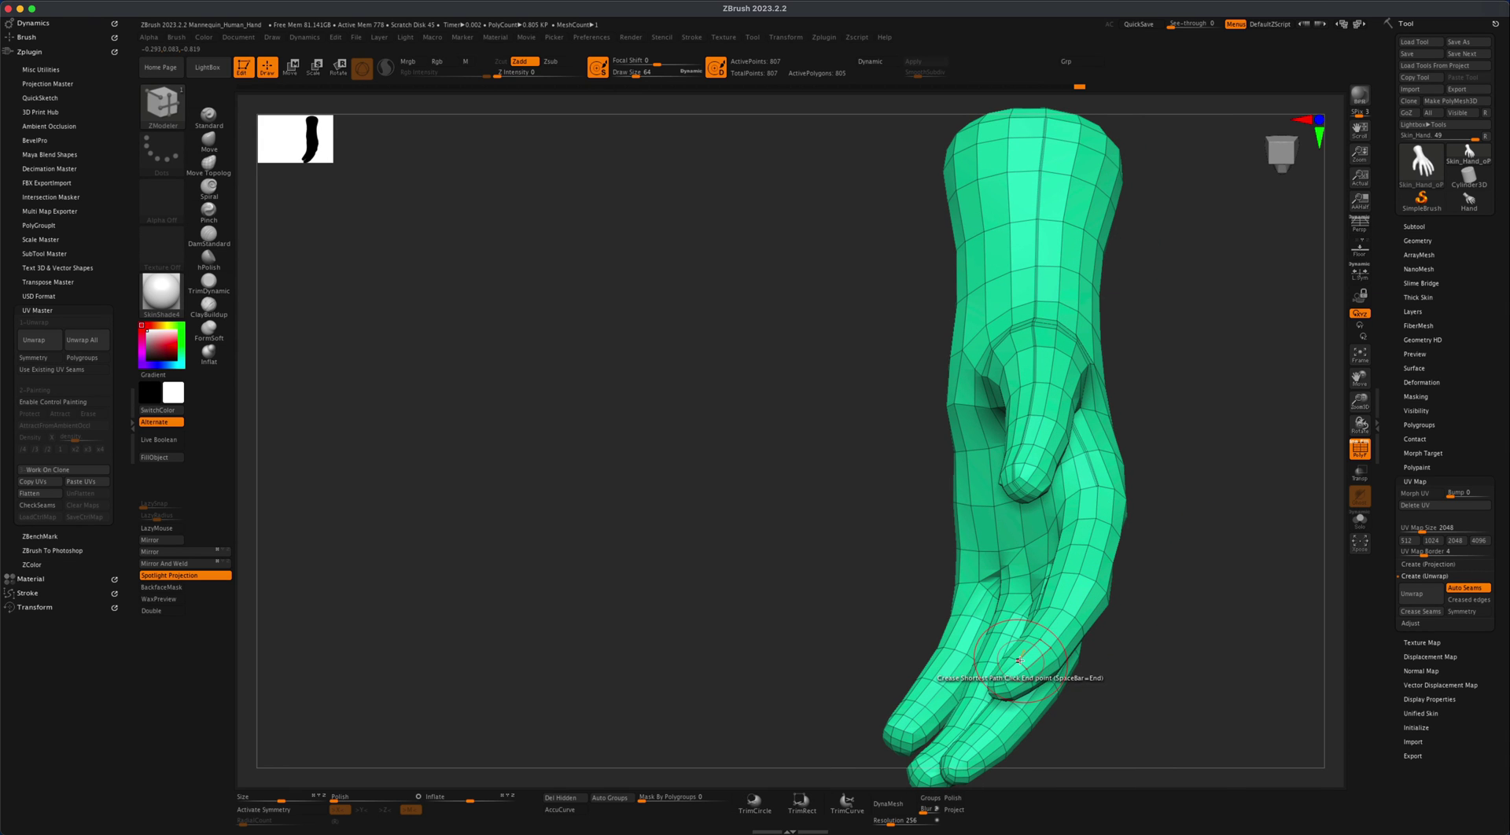
left_click_drag(1175, 683, 1201, 566, "alt")
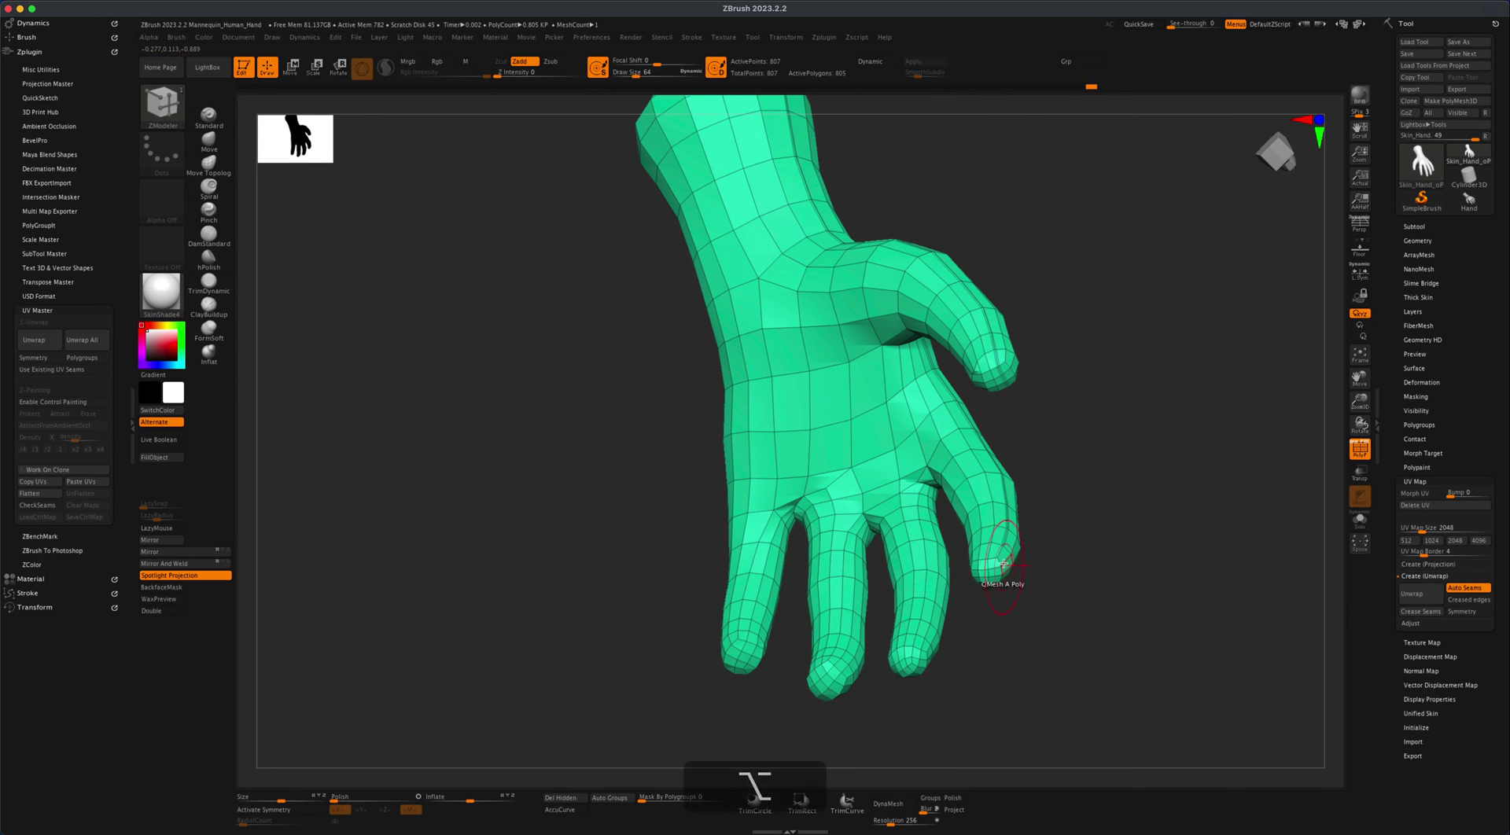
left_click_drag(998, 559, 996, 602, "alt")
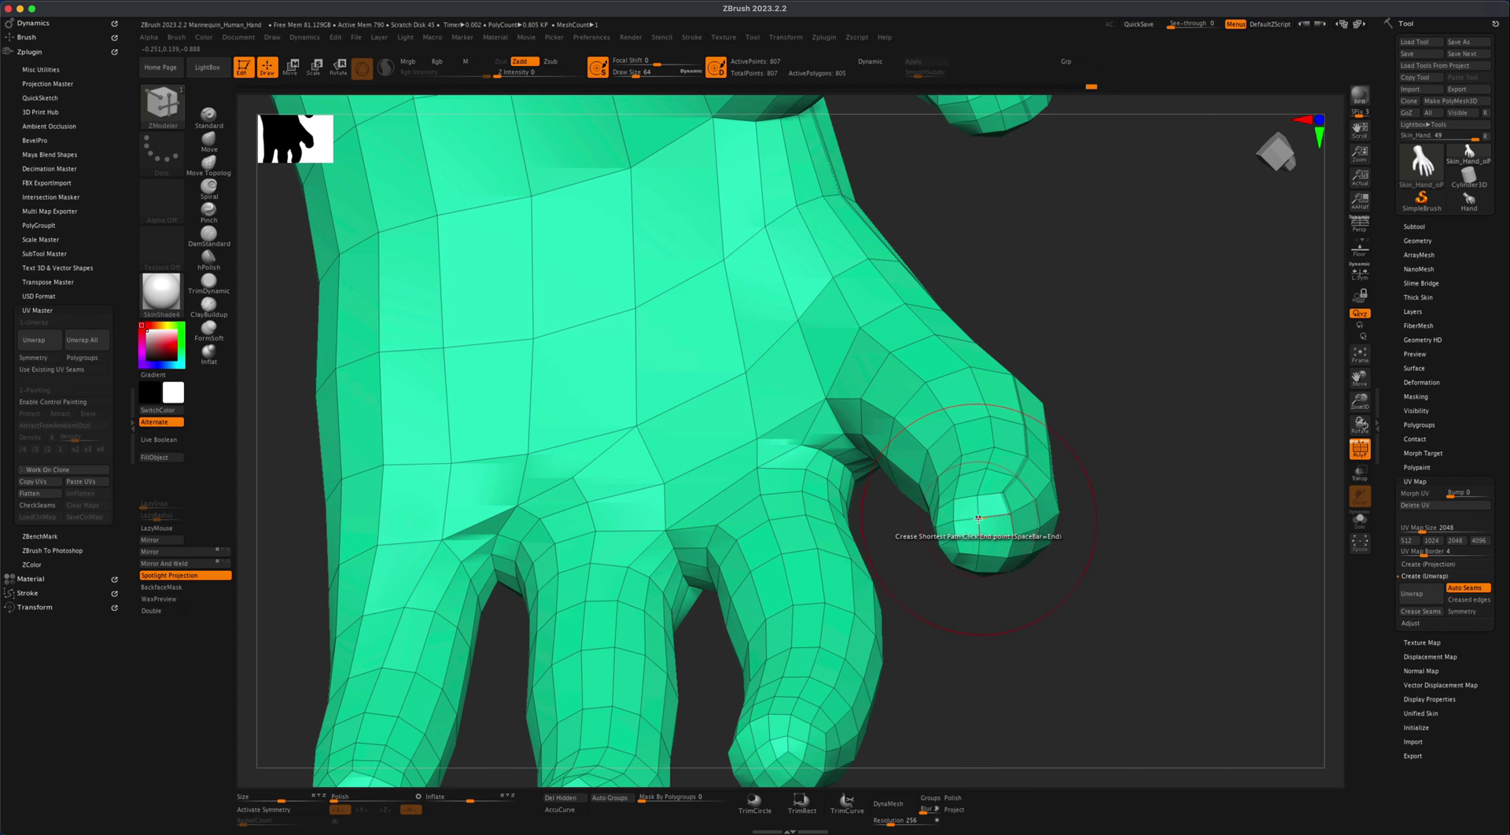
- Crease the path from the index fingertip through the web between index and middle fingers to the middle fingertip
left_click_drag(1129, 587, 1022, 555)
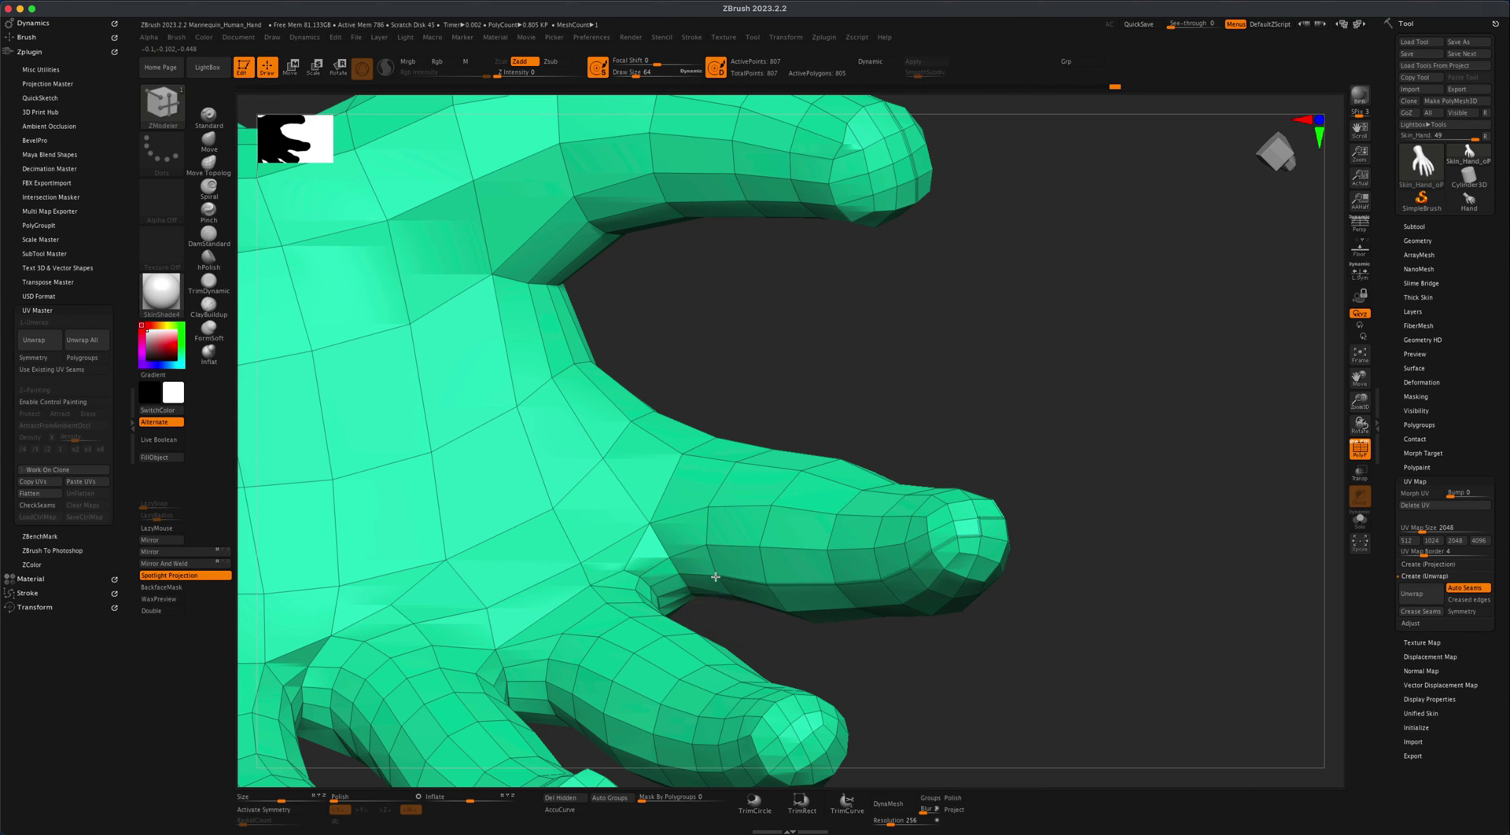
left_click_drag(893, 660, 1052, 509)
left_click(600, 689)
left_click_drag(1008, 583, 1101, 590)
left_click(722, 541)
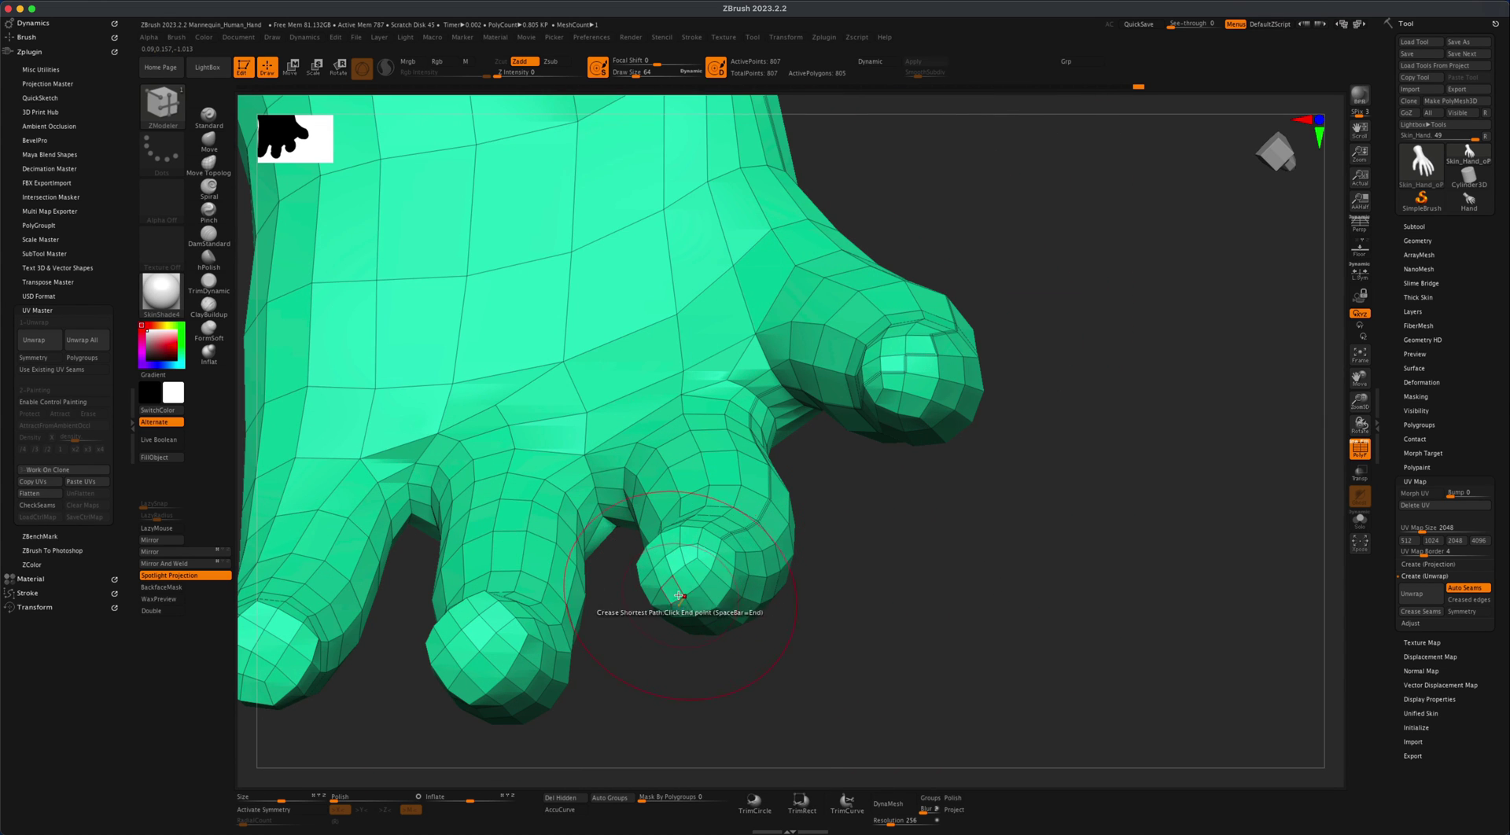
- Crease the path from the middle fingertip through the adjacent web to the tip of the ring finger
left_click_drag(885, 604, 953, 565, "alt")
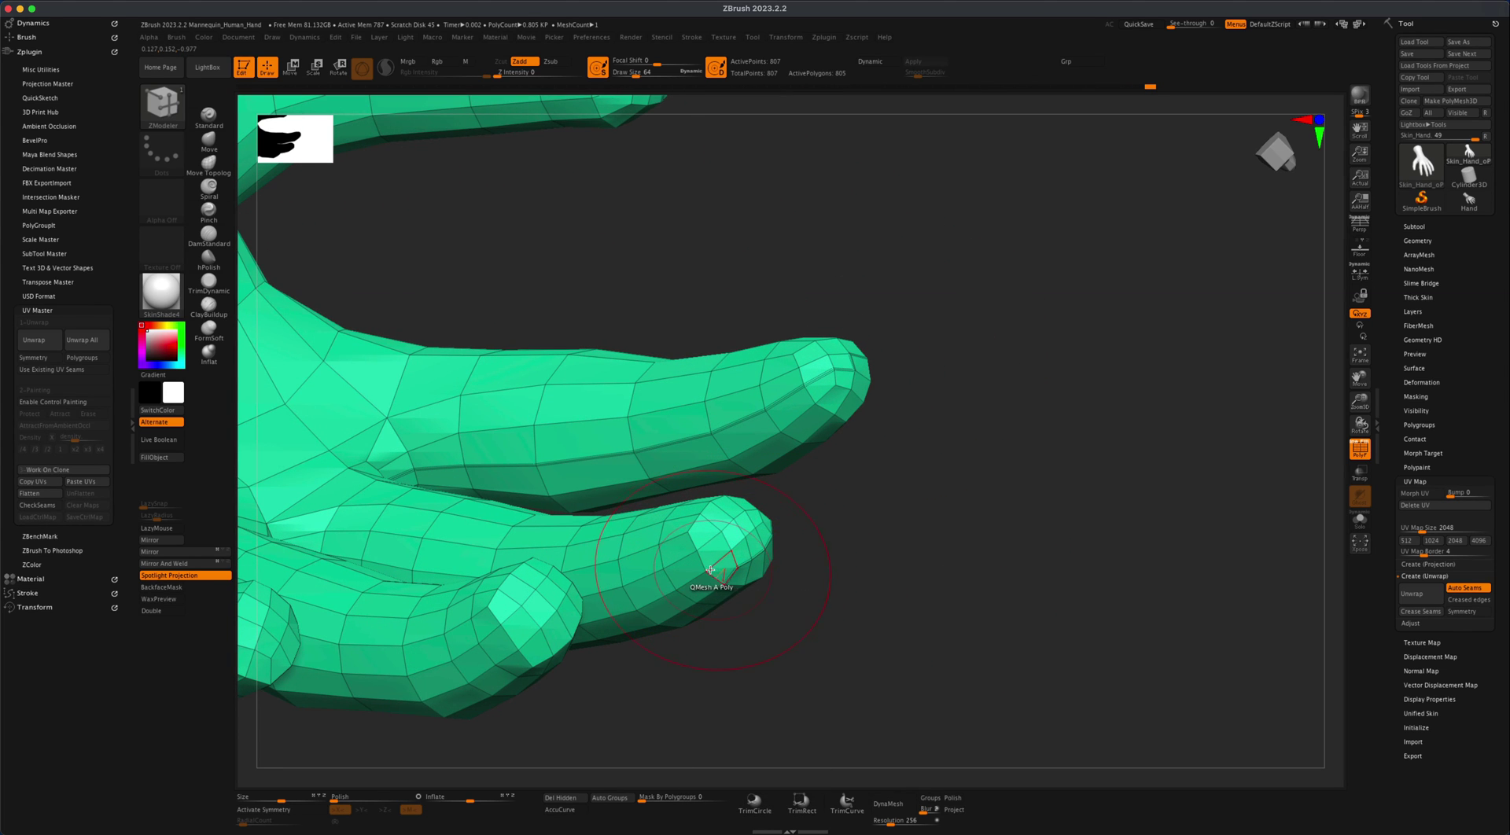
left_click_drag(815, 613, 865, 614)
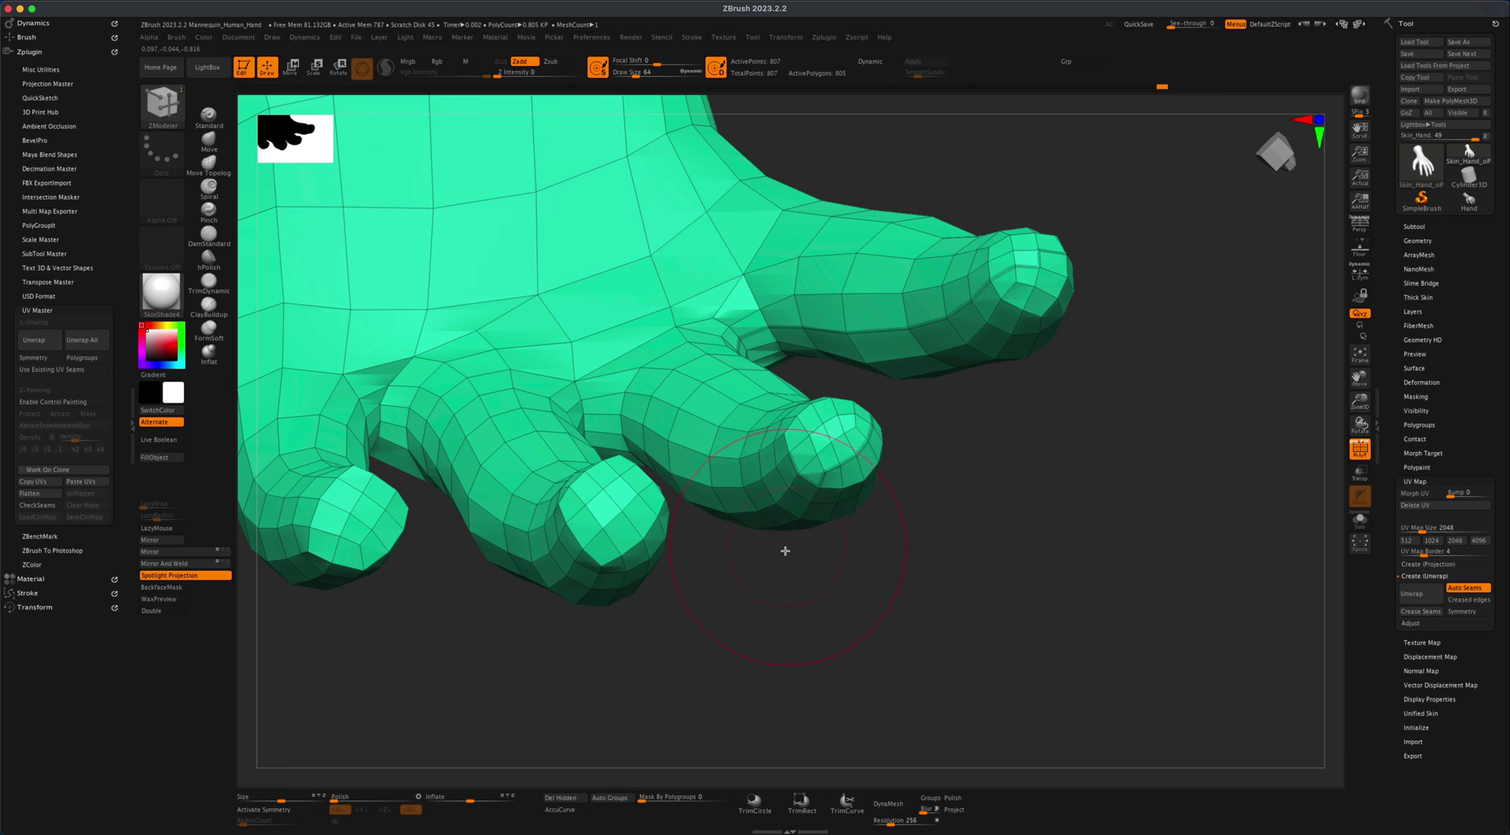
left_click_drag(744, 570, 725, 557)
mouse_move(656, 446)
left_mouse_down()
mouse_move(688, 573)
mouse_move(604, 509)
mouse_move(675, 603)
mouse_move(472, 432)
mouse_move(889, 617)
mouse_move(853, 631)
mouse_move(697, 522)
left_mouse_up()
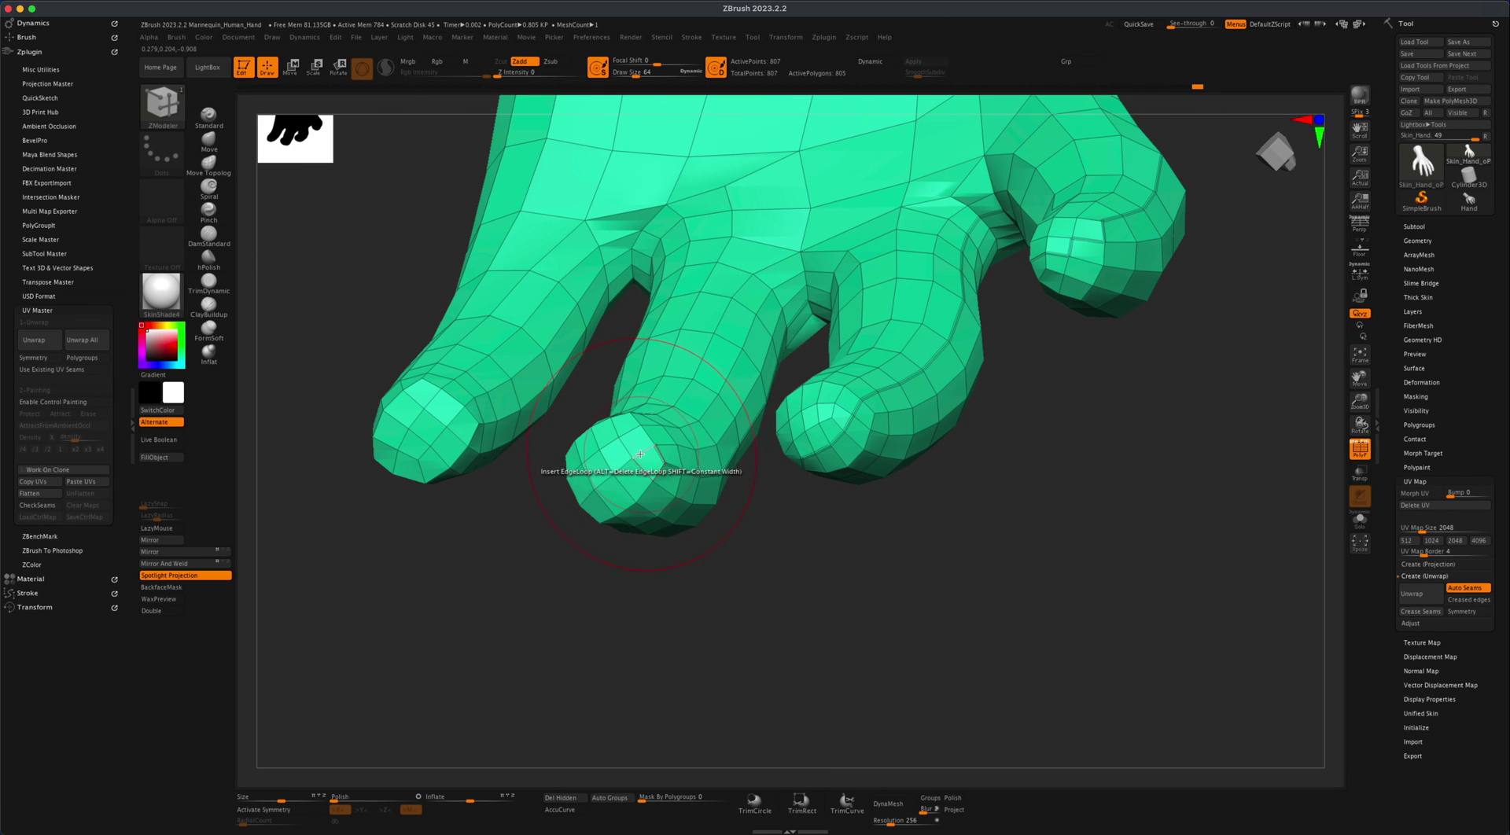
- Crease the path from the ring fingertip through the last finger web to the tip of the little finger
left_click_drag(640, 454, 607, 486)
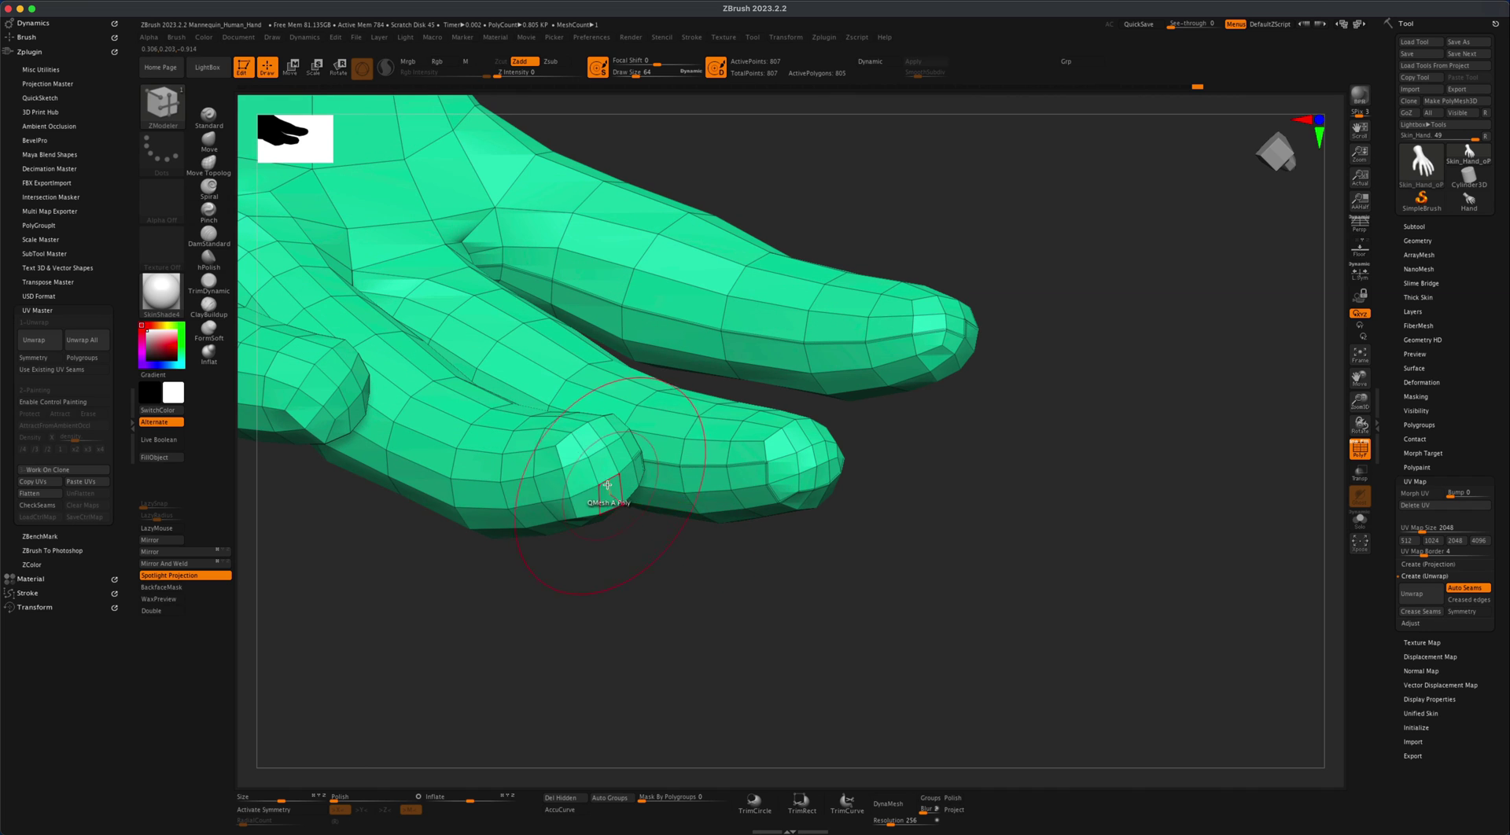
left_click_drag(510, 561, 521, 516)
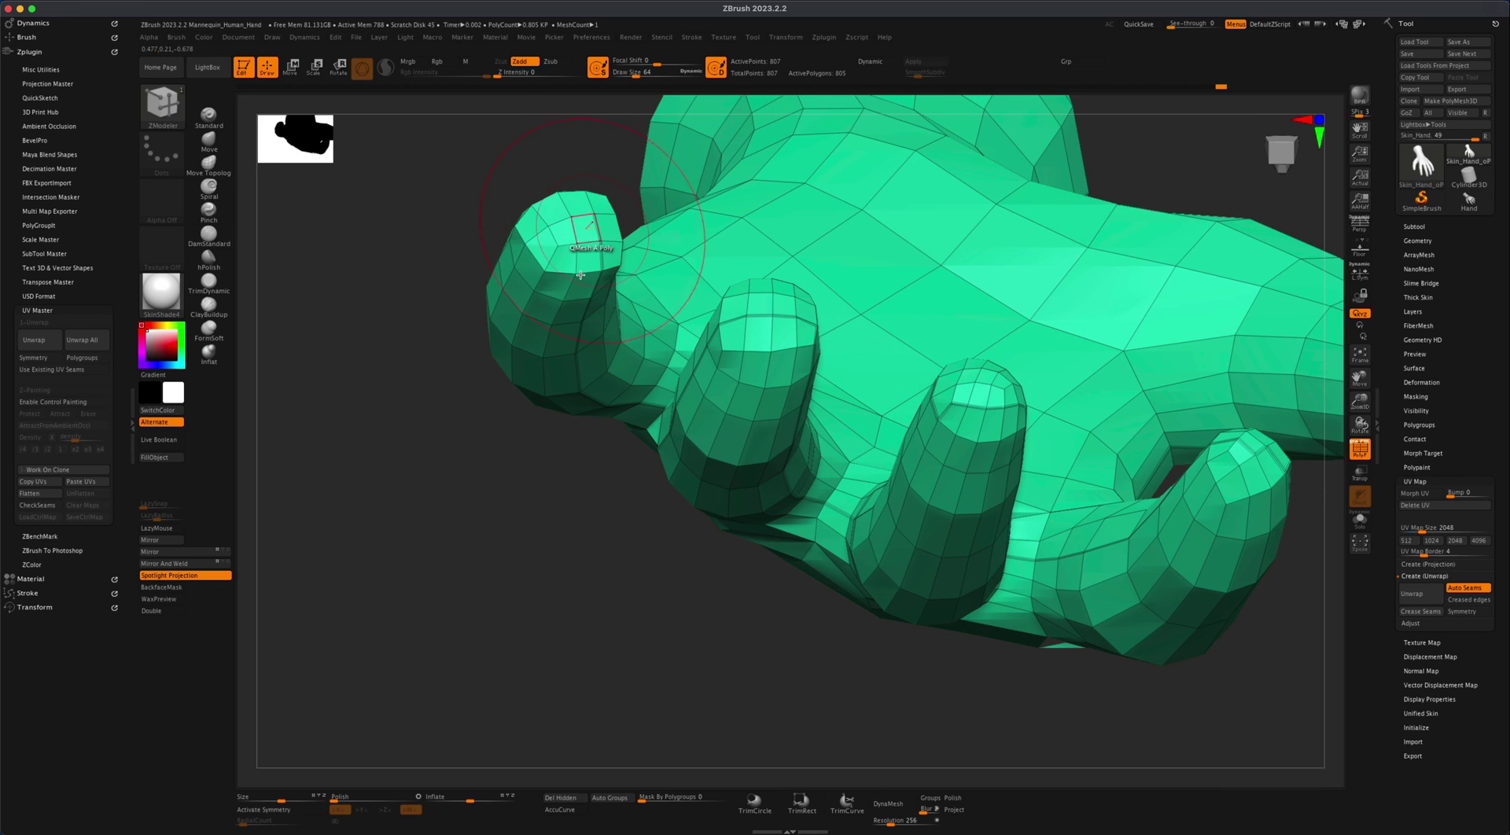
left_click_drag(537, 429, 581, 535)
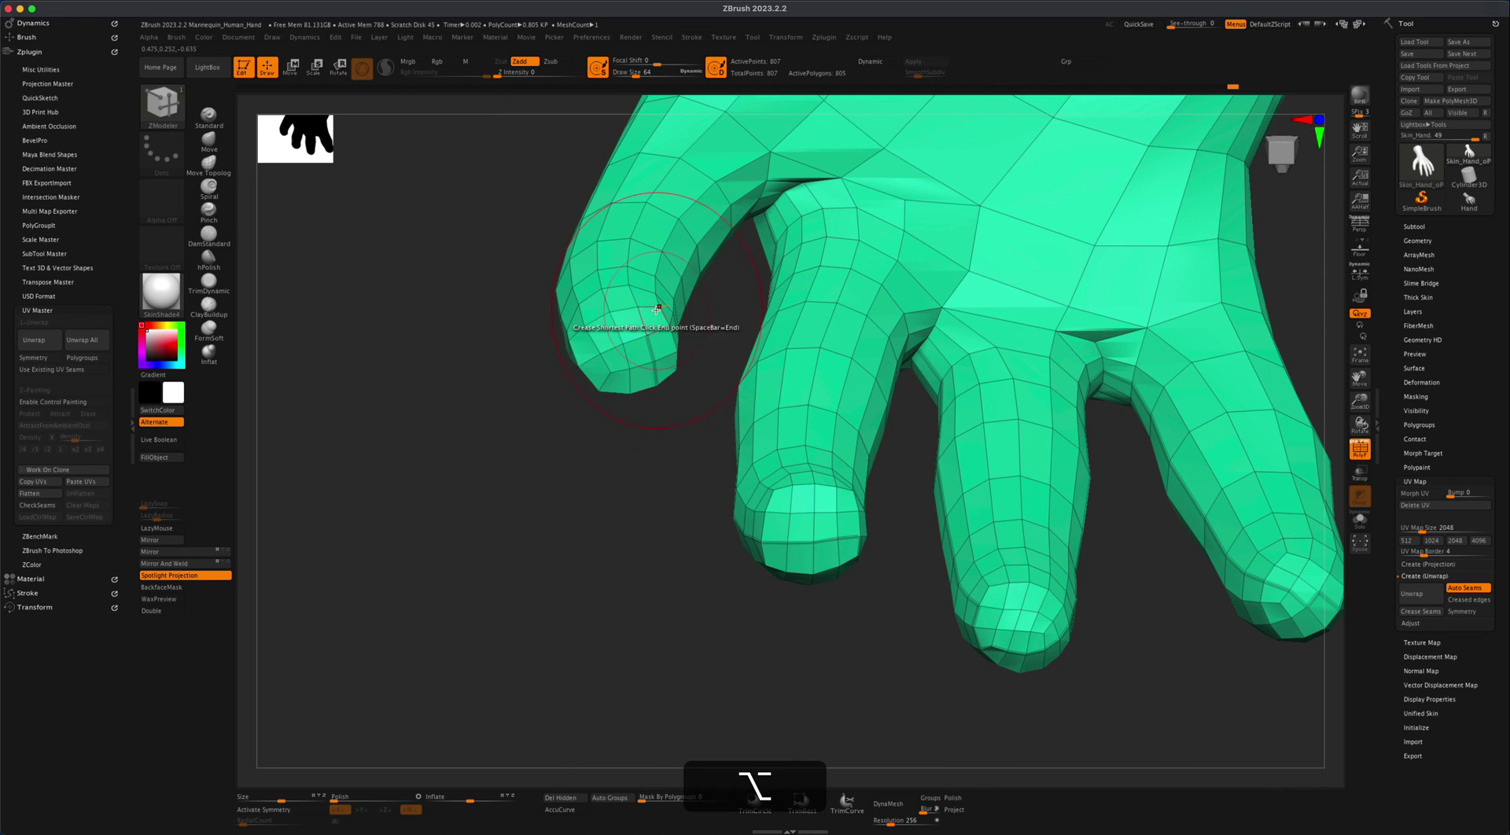
- Try a crease path from the little finger up toward the palm's outer side, and undo it
mouse_move(488, 465)
left_mouse_down("alt")
mouse_move(507, 546)
mouse_move(513, 472)
mouse_move(656, 479)
left_mouse_up("alt")
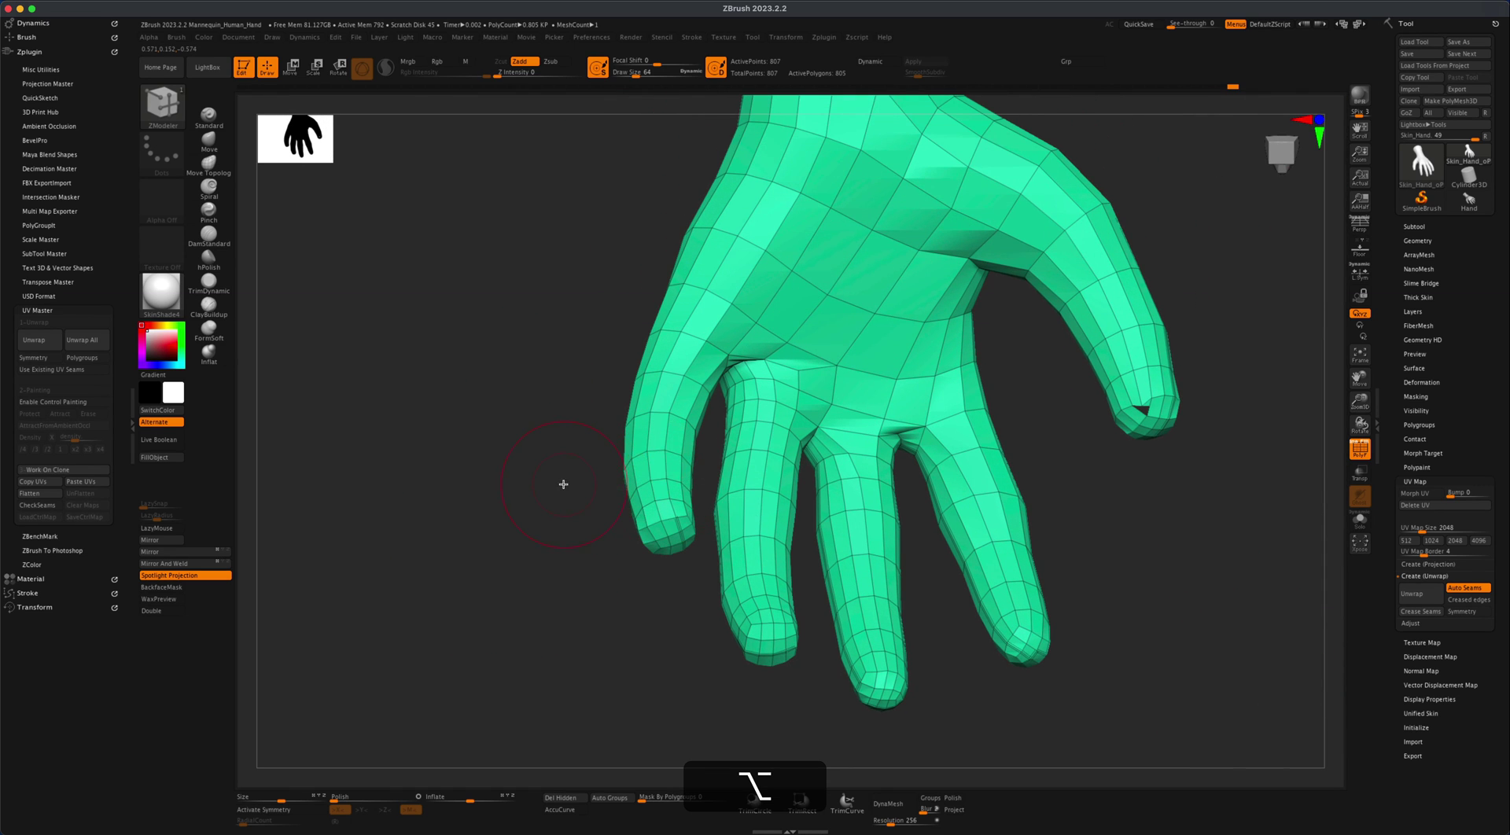
left_click_drag(564, 484, 622, 470, "alt")
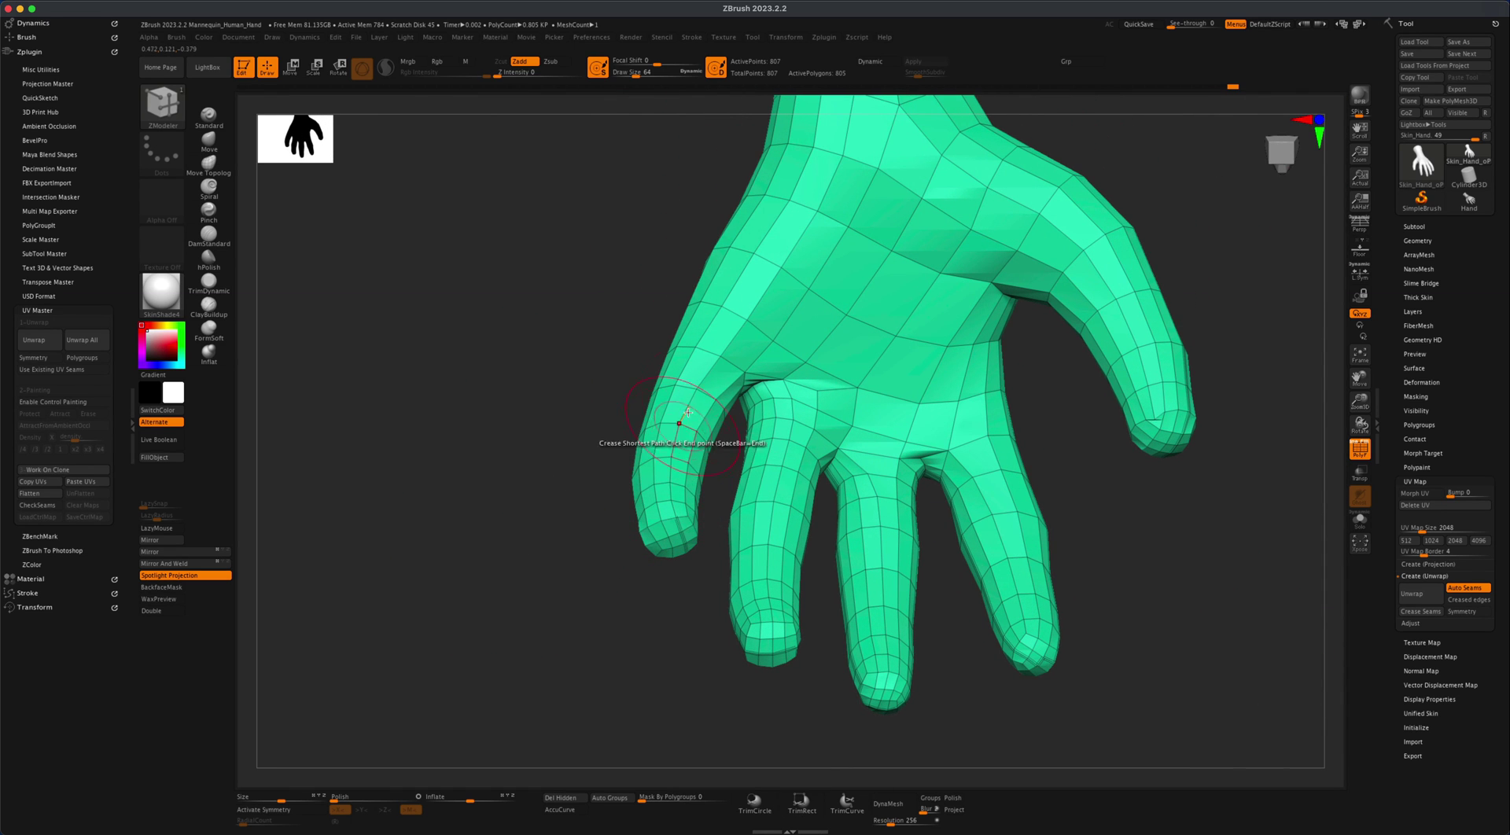
left_click_drag(650, 212, 760, 244, "alt")
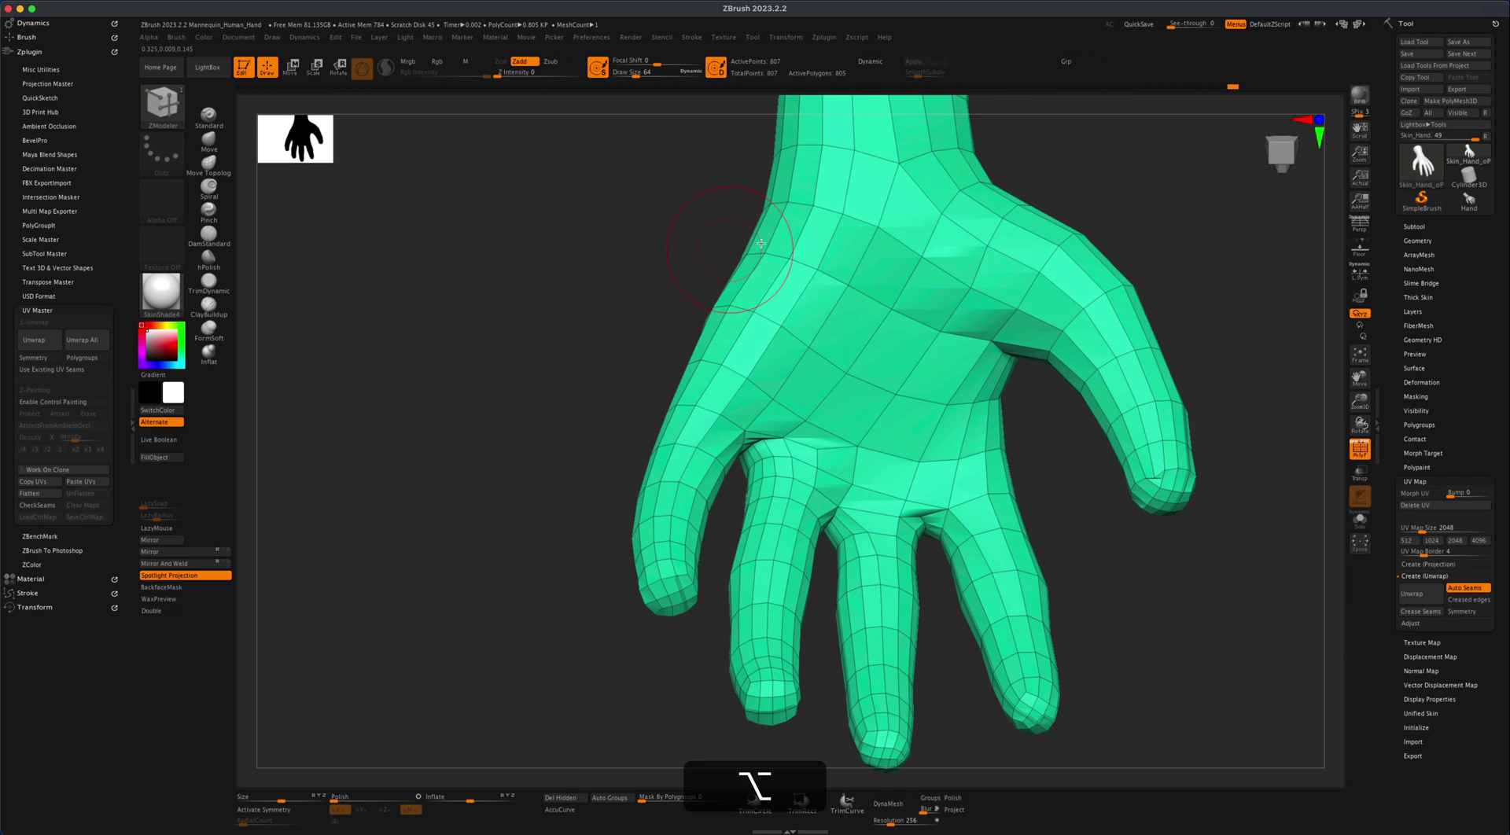
key("super+z")
- Crease the path from the little fingertip up the finger's outer side and along the outer edge of the palm
left_click_drag(505, 639, 507, 675, "alt")
left_click(664, 605)
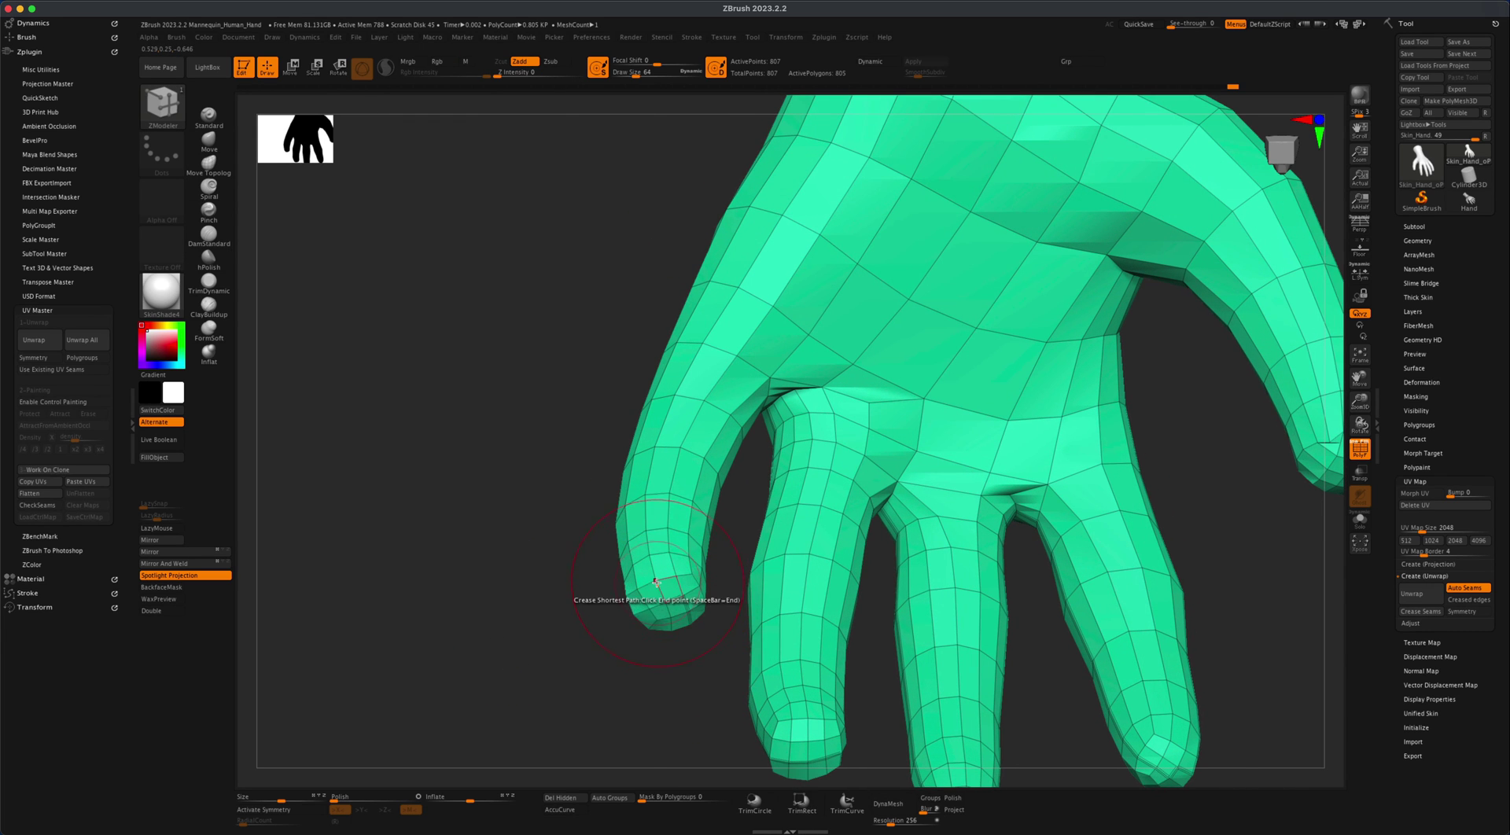
left_click(643, 588)
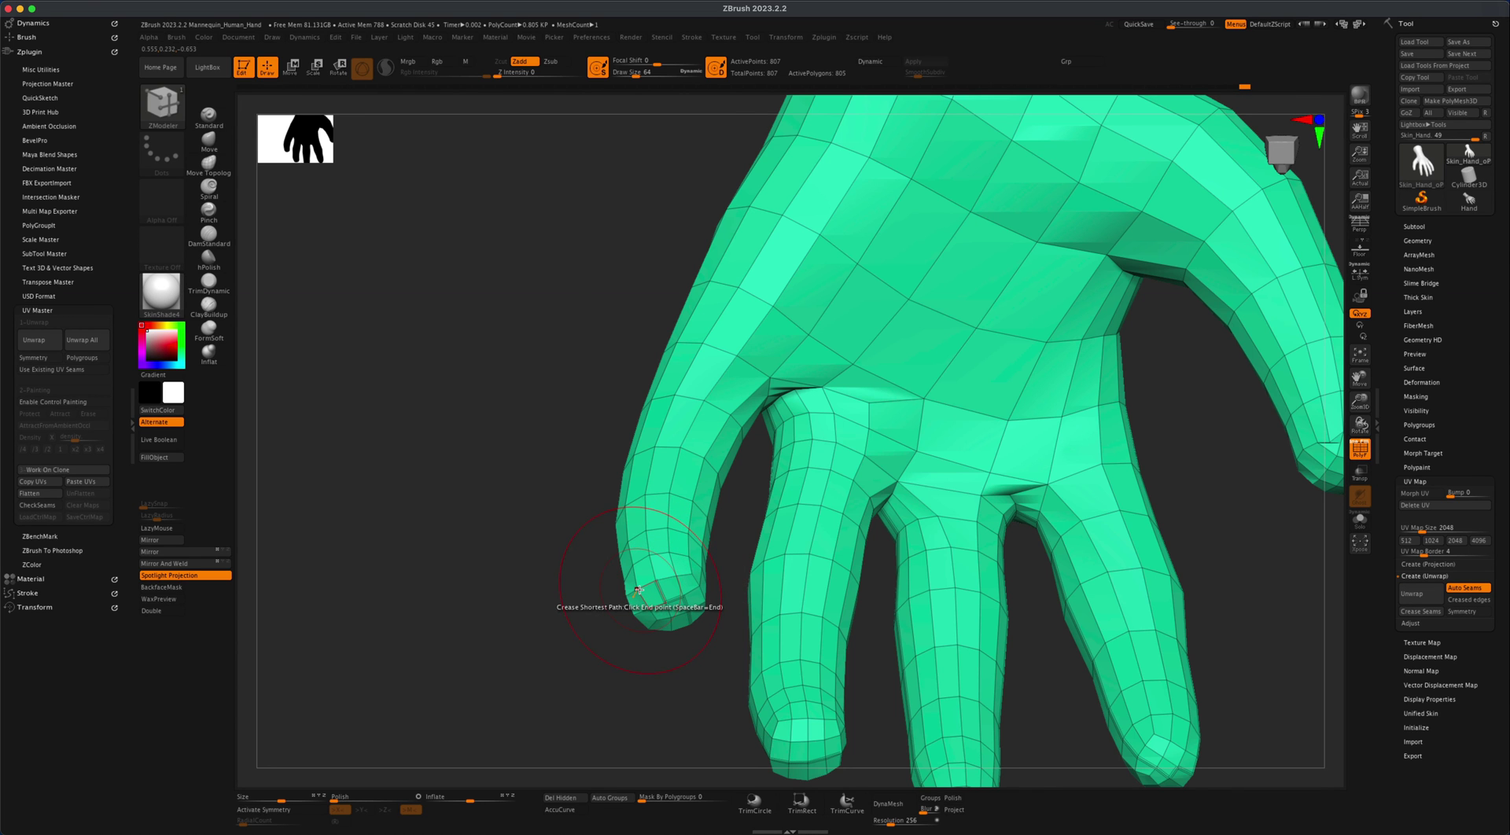
left_click_drag(550, 598, 603, 565)
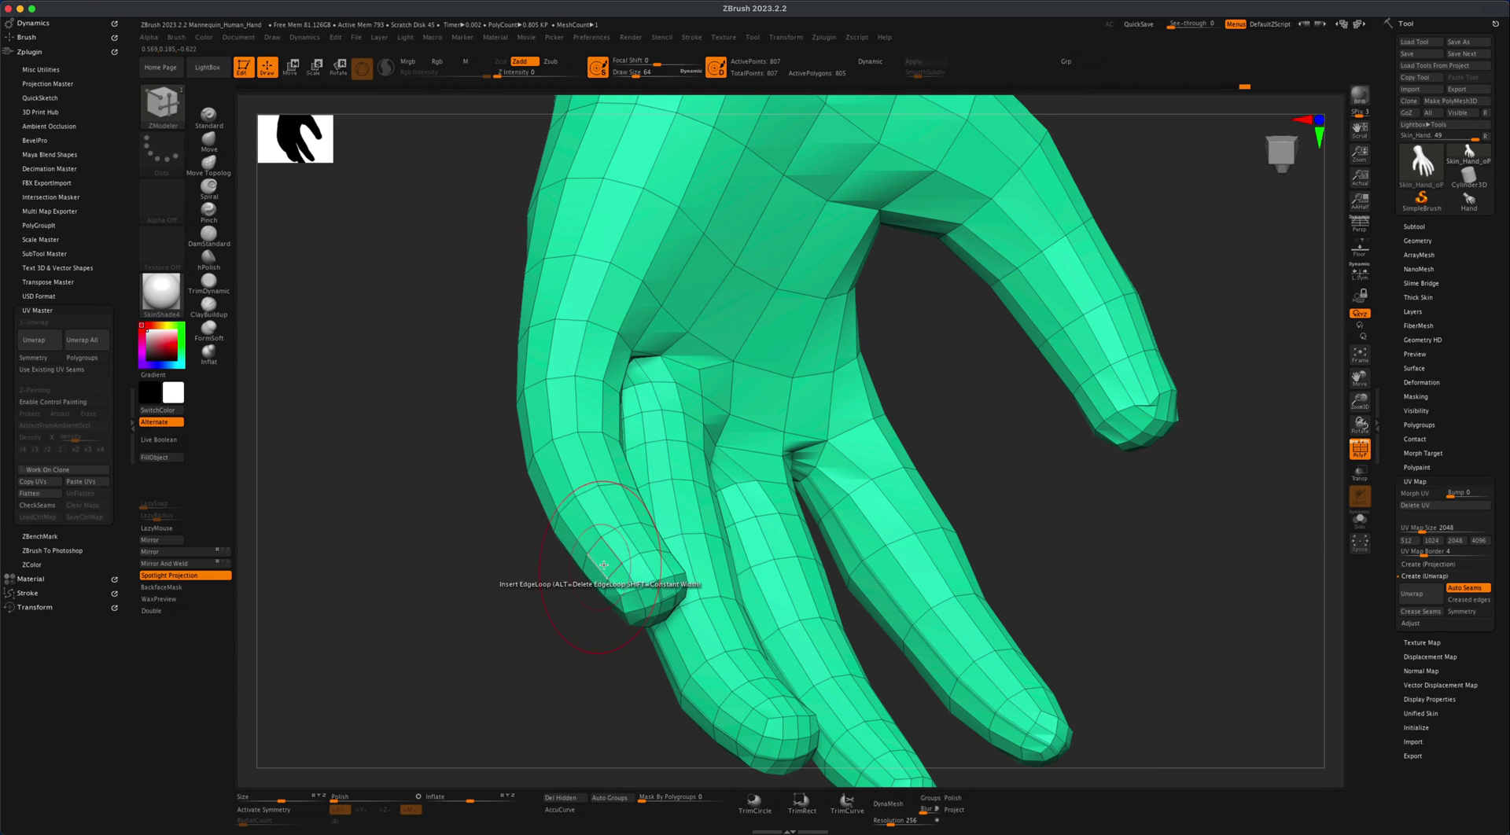
left_click_drag(469, 522, 556, 509, "alt")
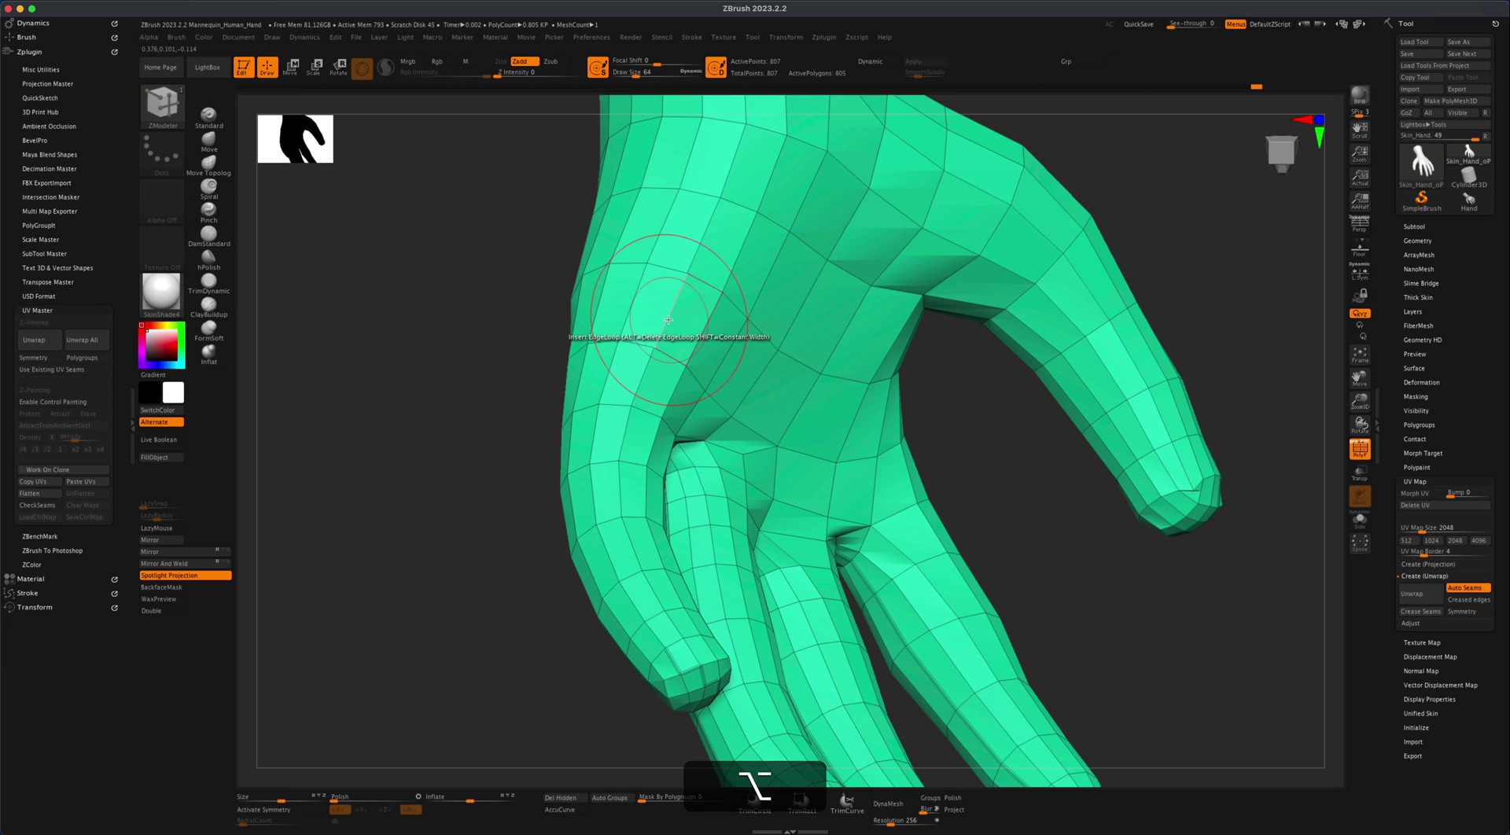
left_click(680, 188)
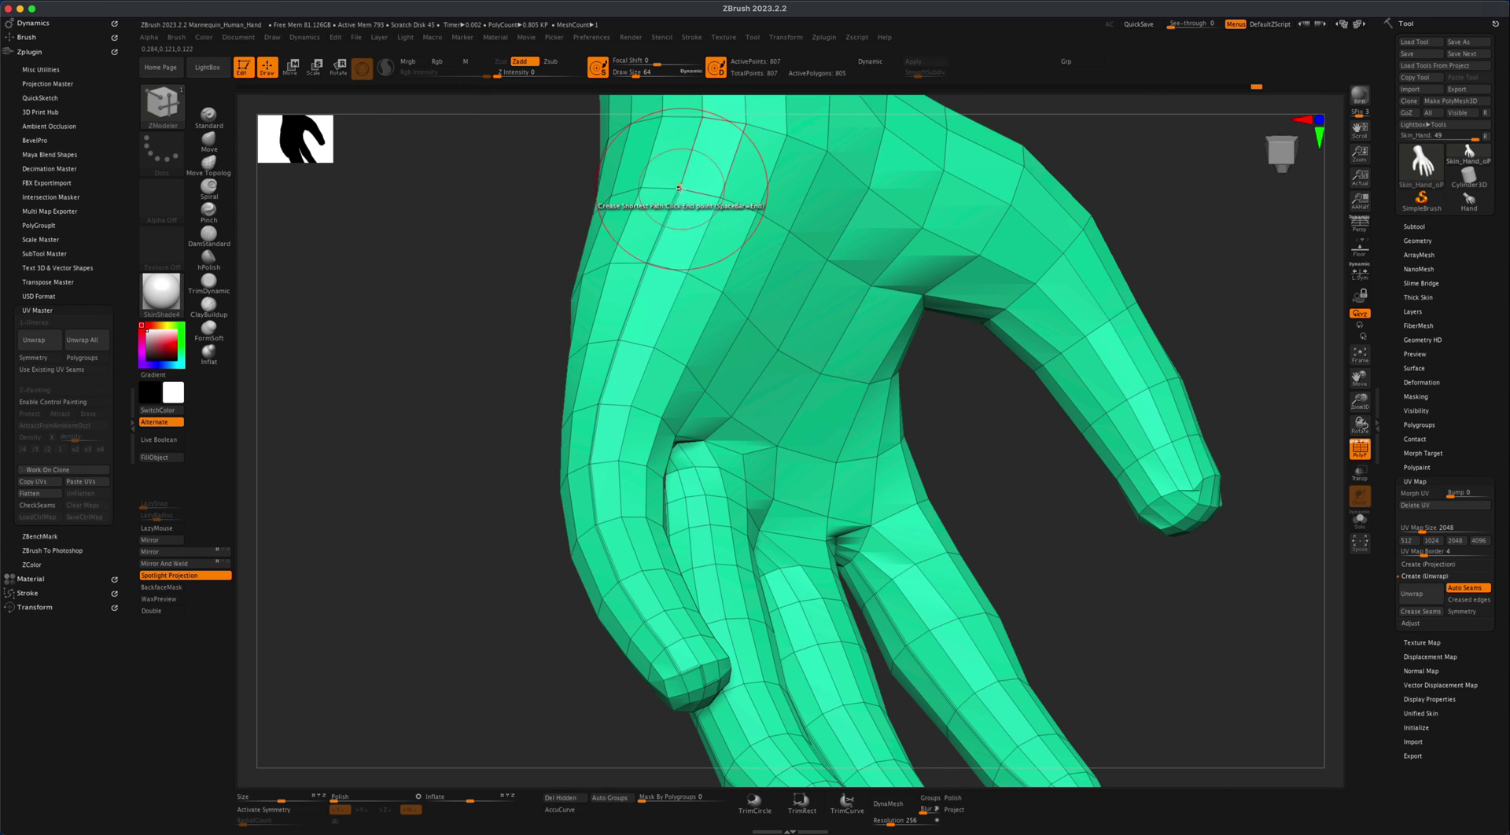
- Extend the crease path from the palm's outer edge up along the wrist and part of the way around the wrist cap's rim
left_click_drag(409, 358, 501, 538, "alt")
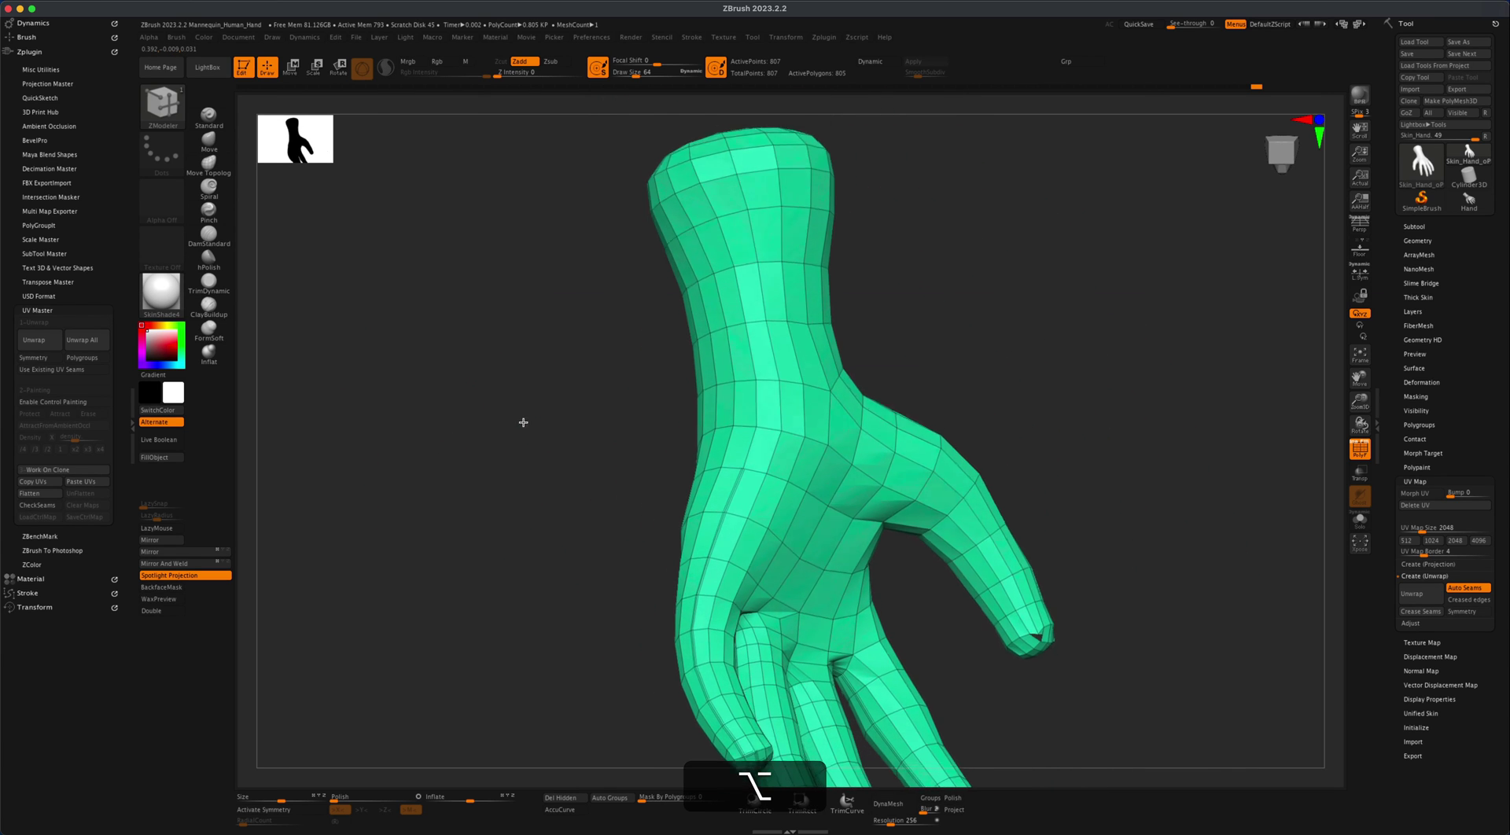
left_click_drag(523, 423, 535, 425, "alt")
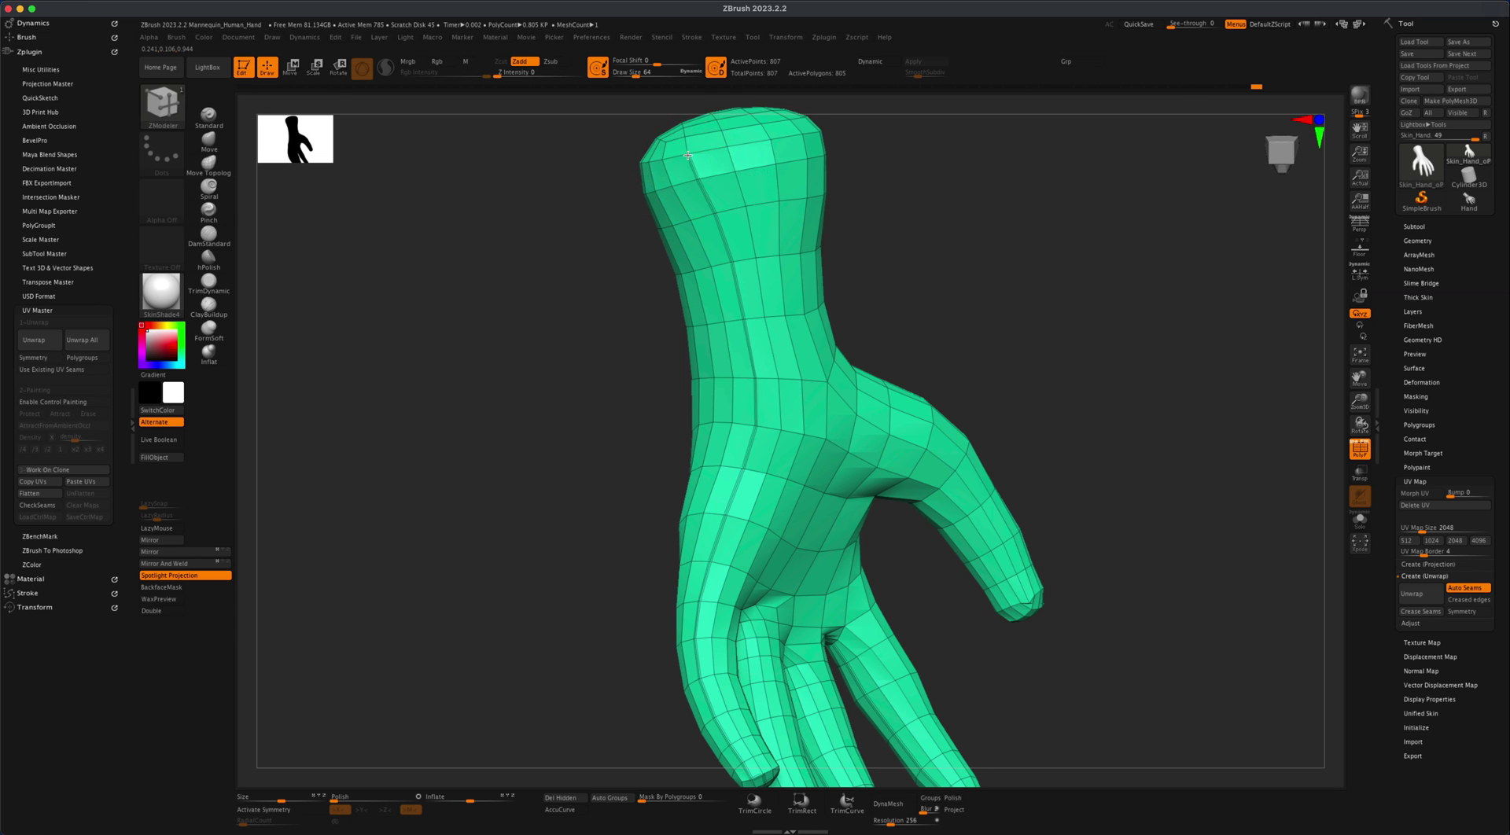
left_click_drag(992, 301, 1023, 441, "alt")
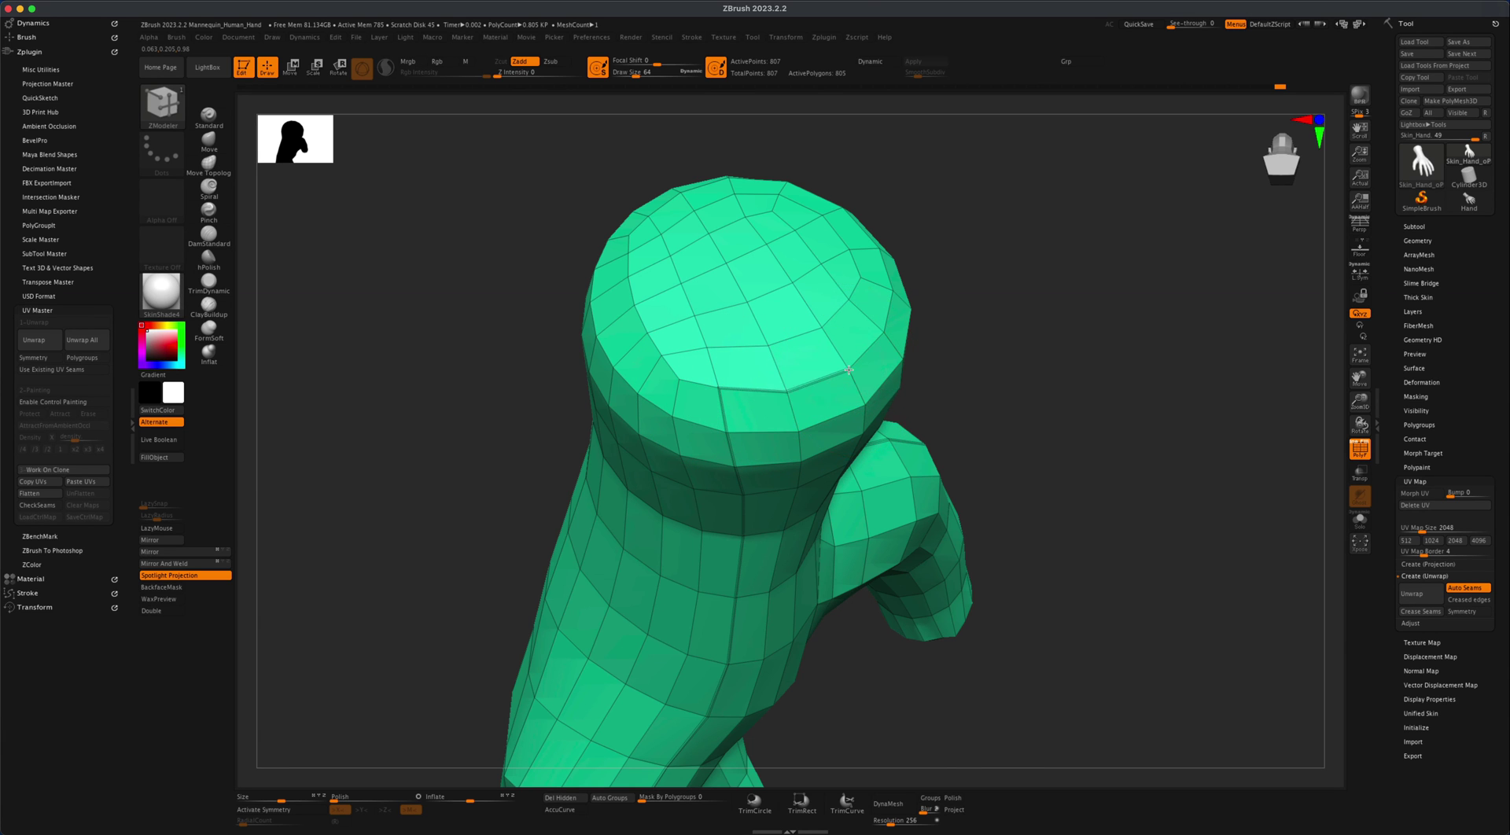
mouse_move(849, 370)
left_mouse_down("alt")
mouse_move(1032, 428)
mouse_move(954, 455)
mouse_move(856, 374)
left_mouse_up("alt")
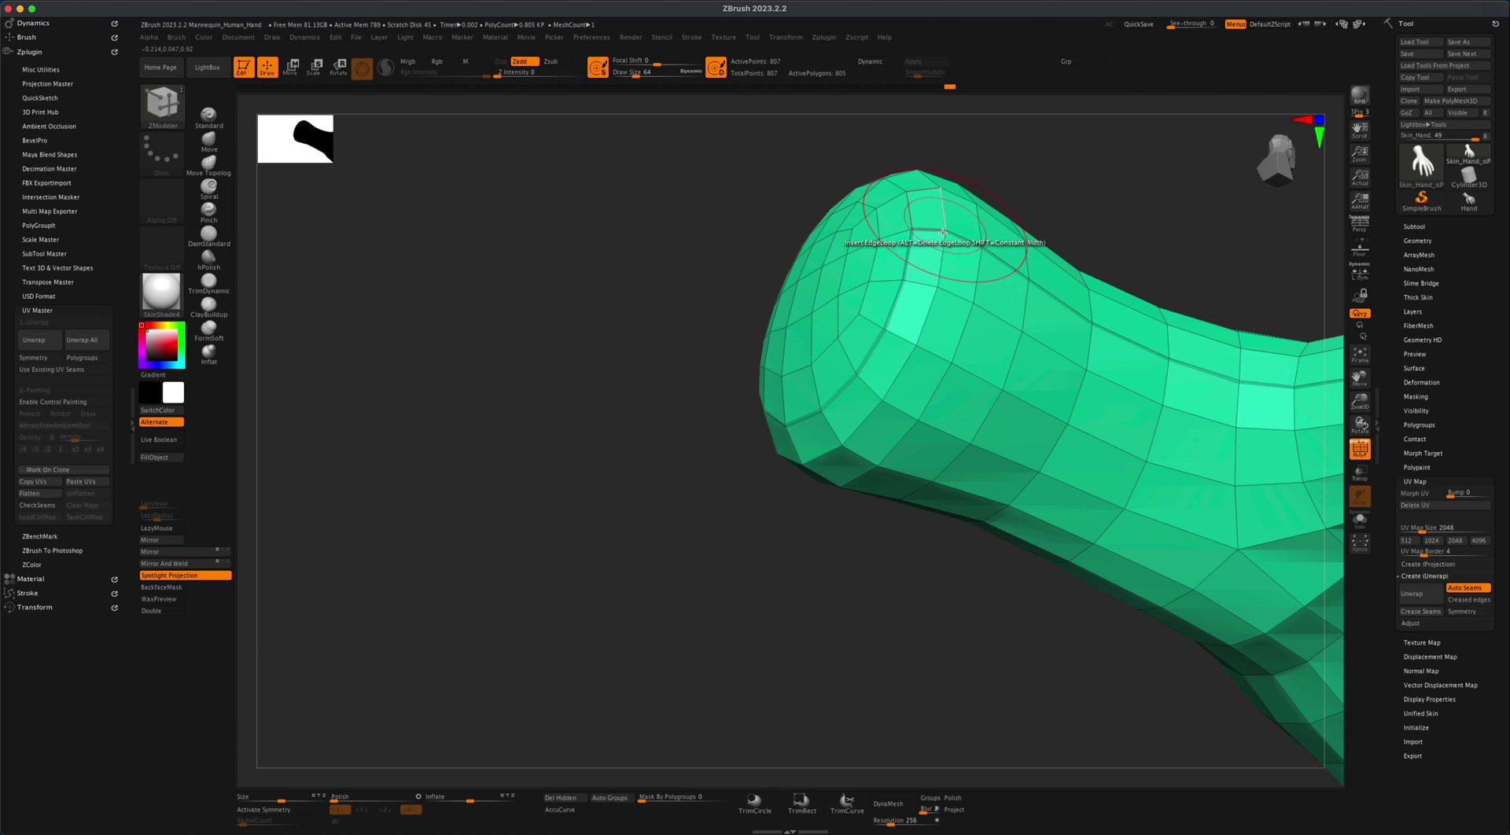
- Unwrap the hand's UVs using the creased edges as seams in place of automatic seams
left_click_drag(593, 593, 683, 533, "alt")
left_click_drag(1049, 300, 855, 598)
left_click_drag(854, 598, 834, 429)
left_click_drag(810, 579, 1146, 580)
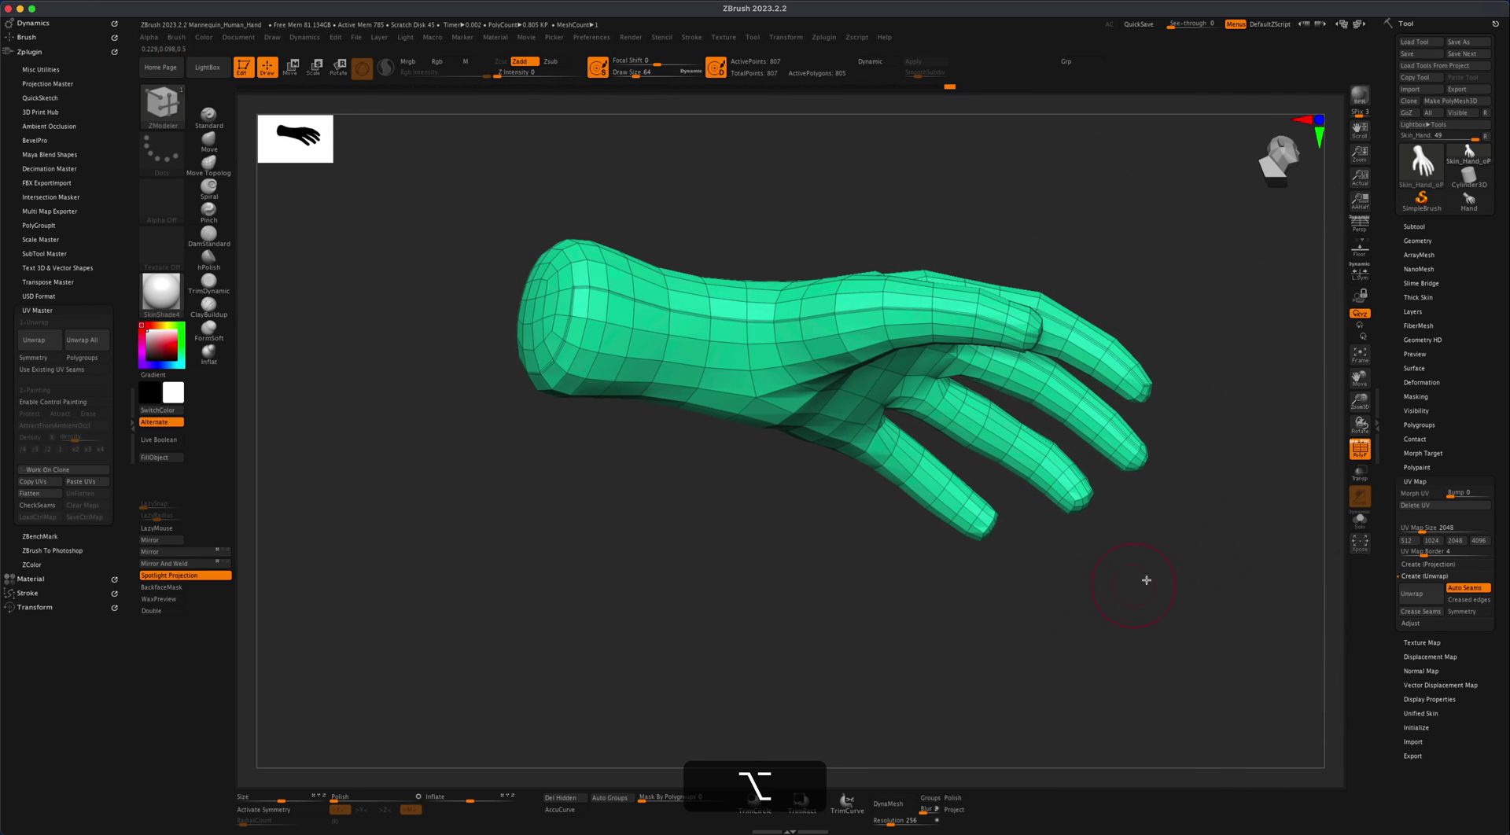
left_click_drag(1237, 580, 1293, 614, "alt")
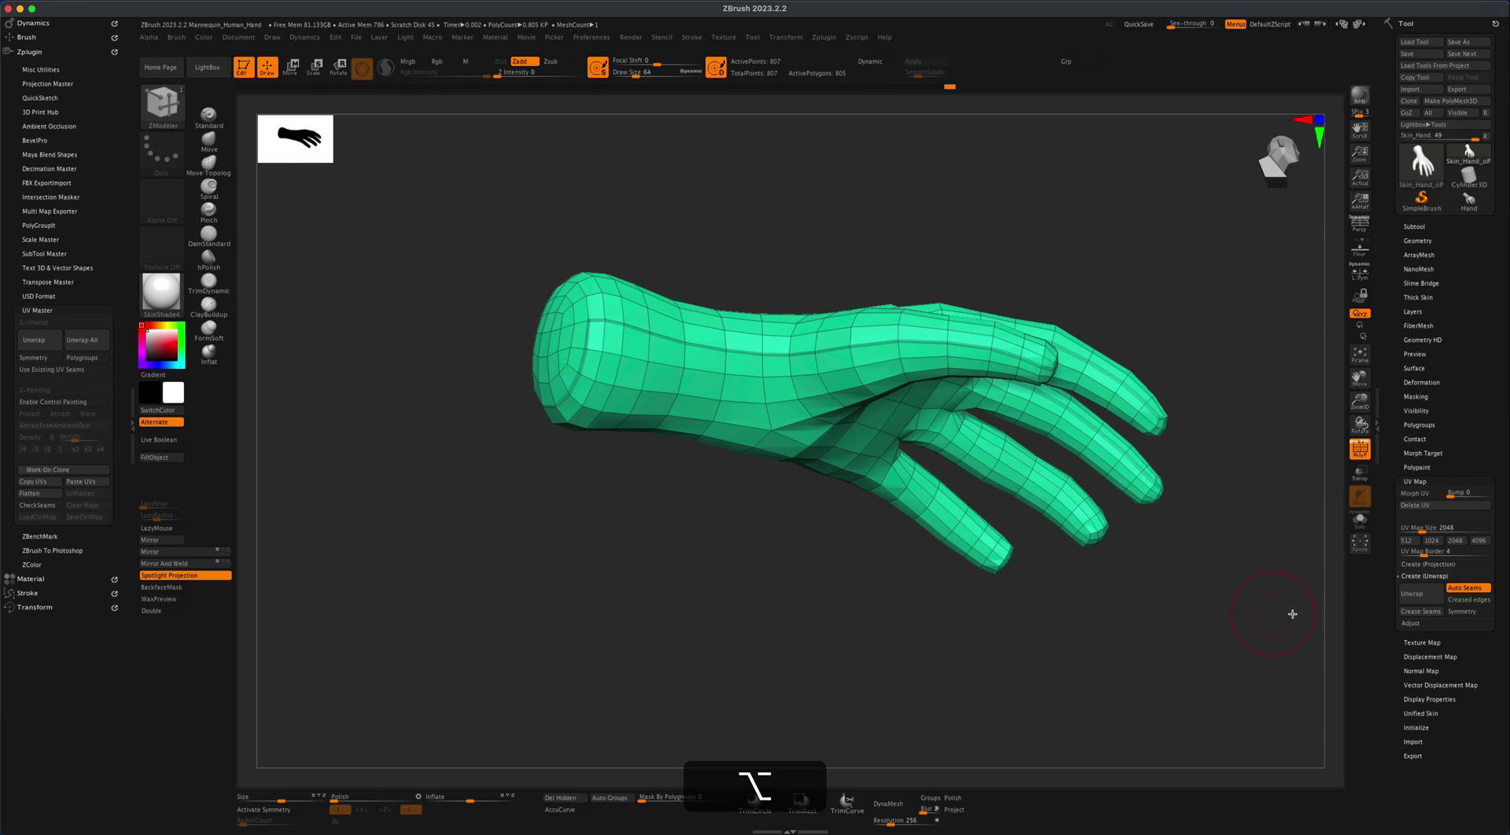
left_click(1468, 601)
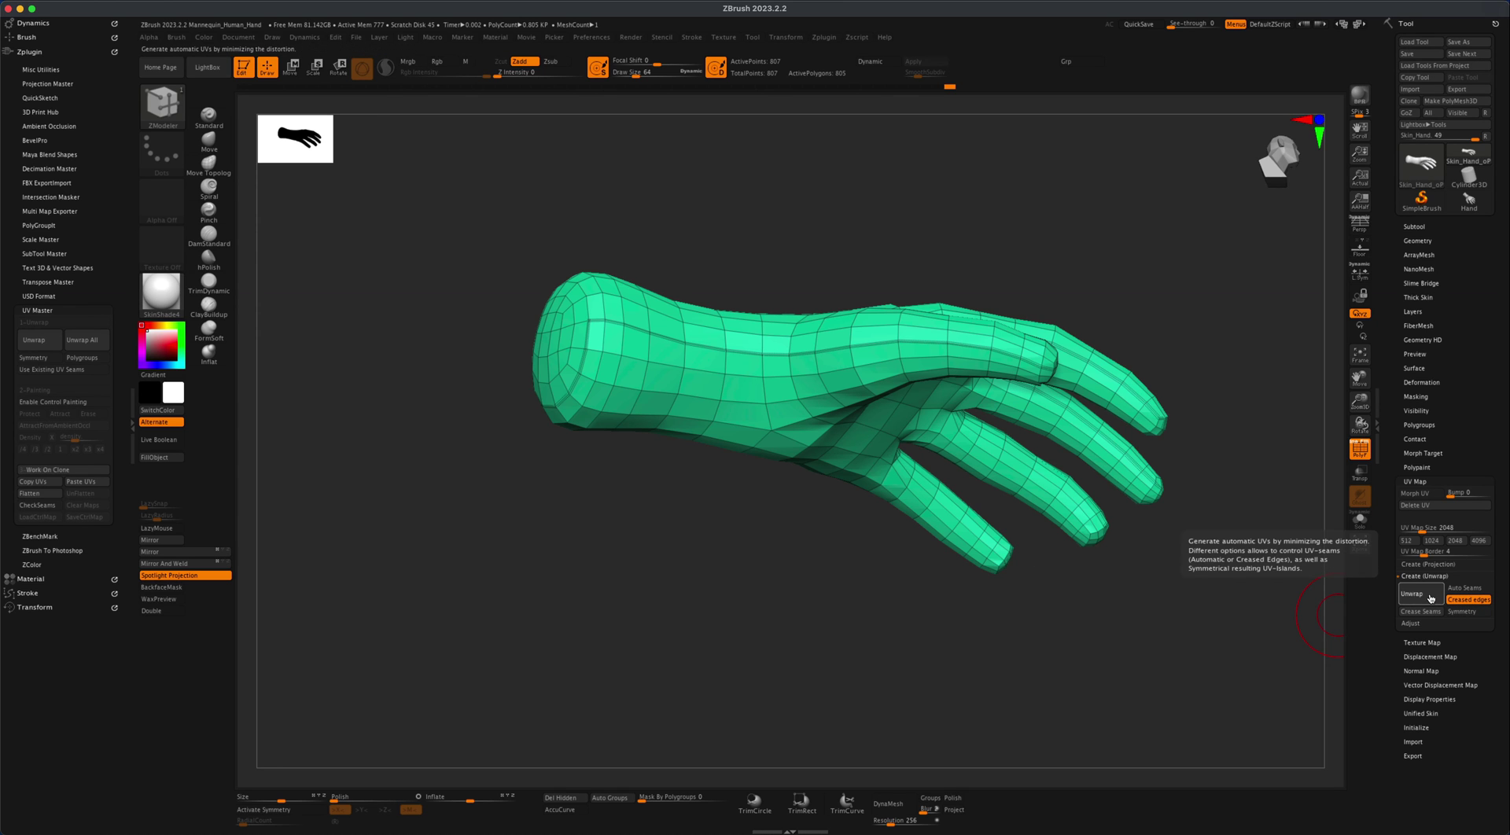
- Preview the unwrapped islands of the hand with Morph UV, and return to the 3D shape
left_click(1430, 493)
key("shift")
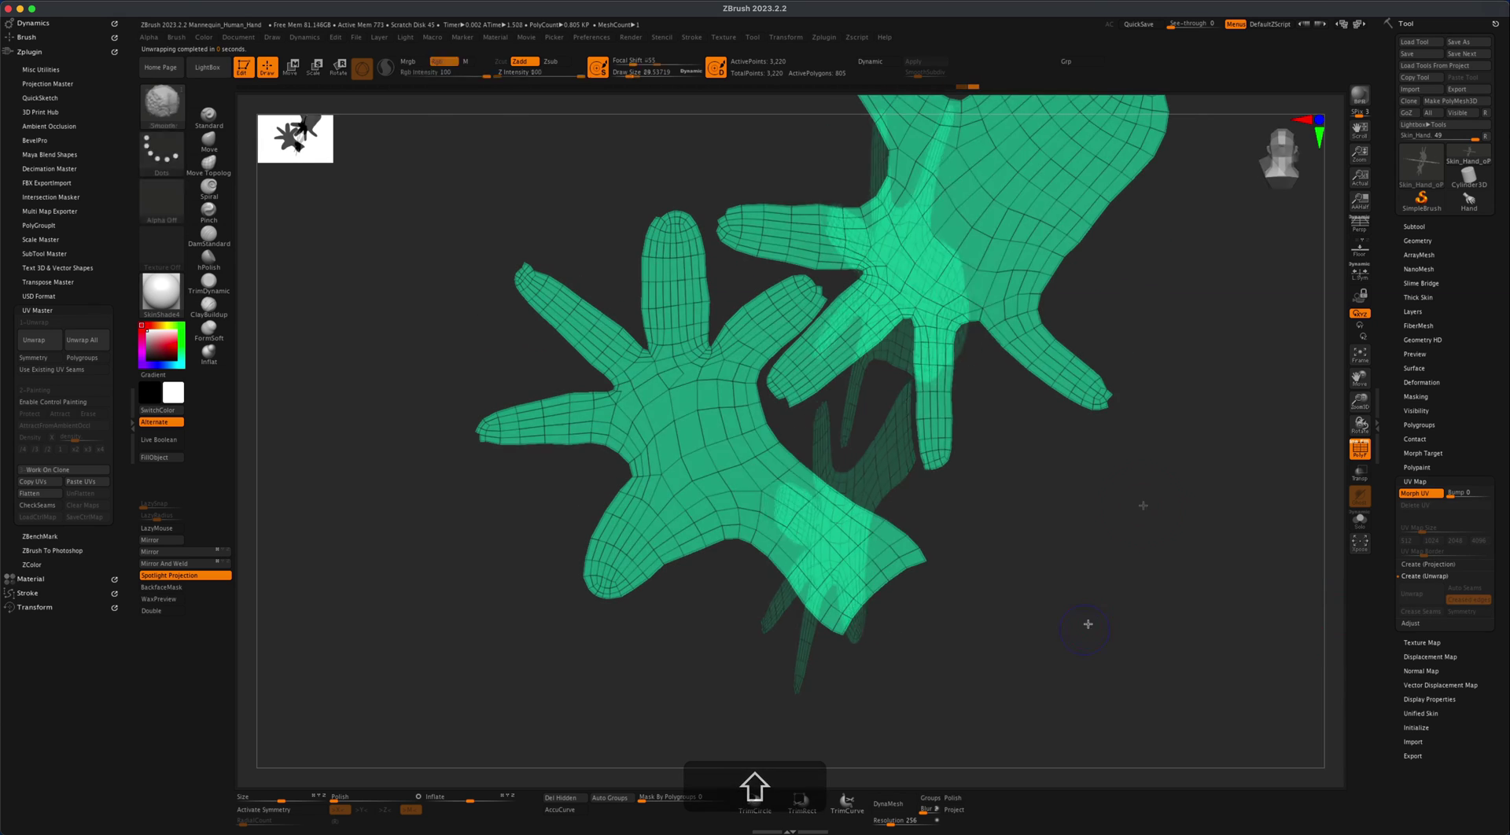
mouse_move(1088, 624)
left_mouse_down("alt+shift")
mouse_move(1106, 580)
mouse_move(1093, 642)
left_mouse_up("alt+shift")
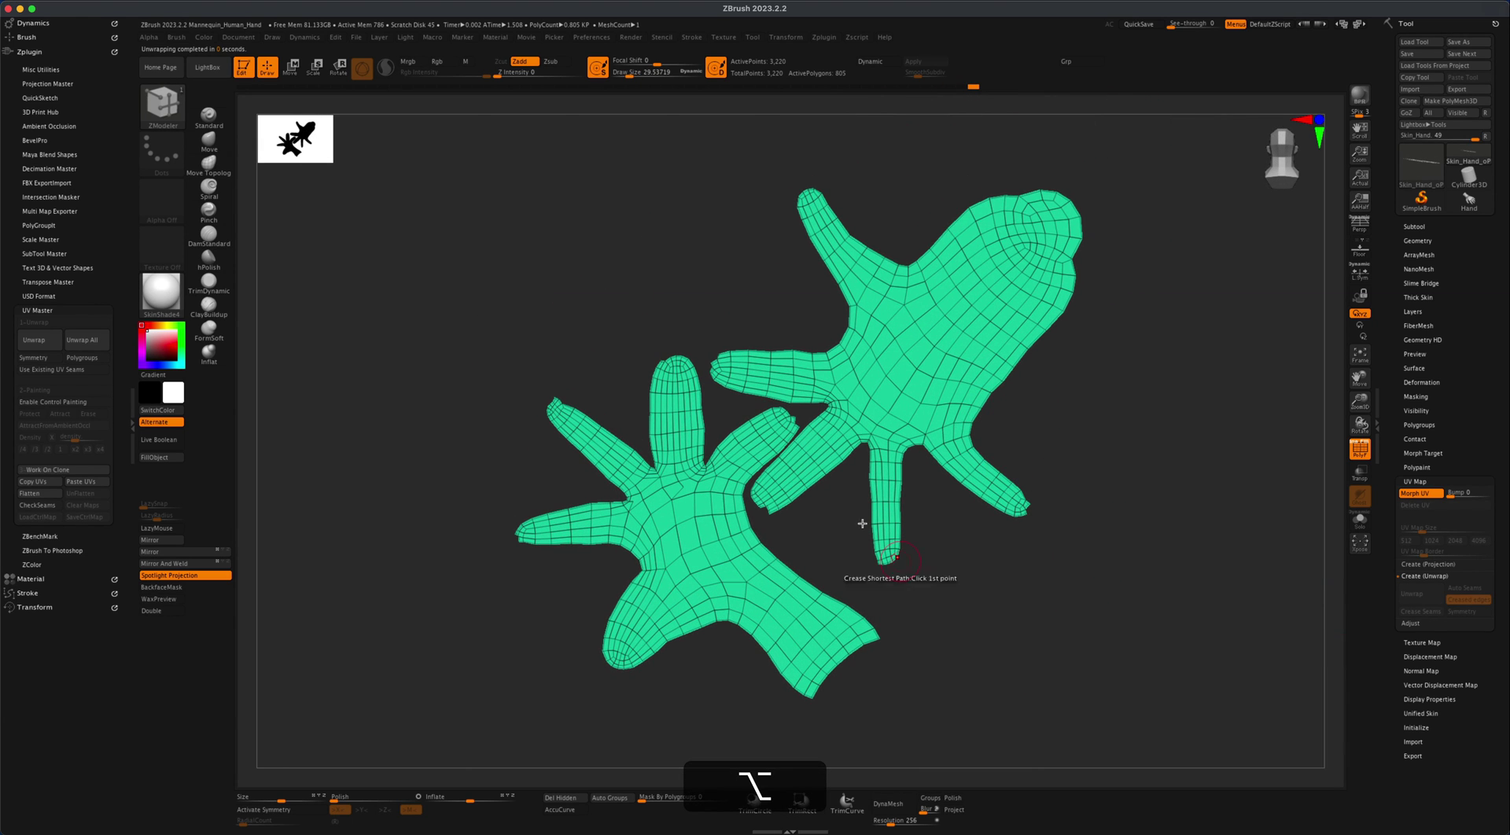
left_click_drag(1142, 503, 1127, 509, "alt")
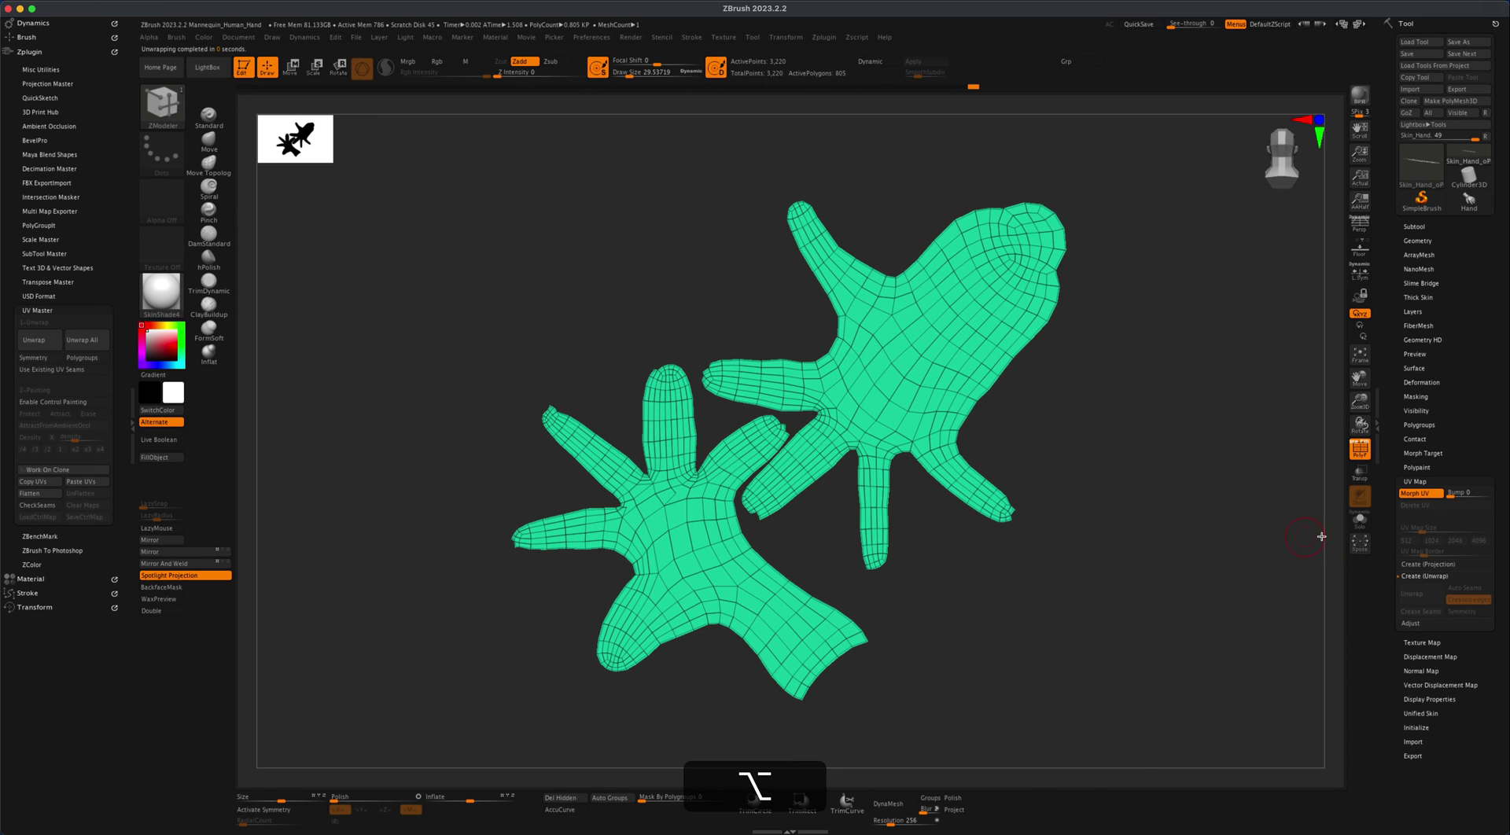
left_click(1415, 494)
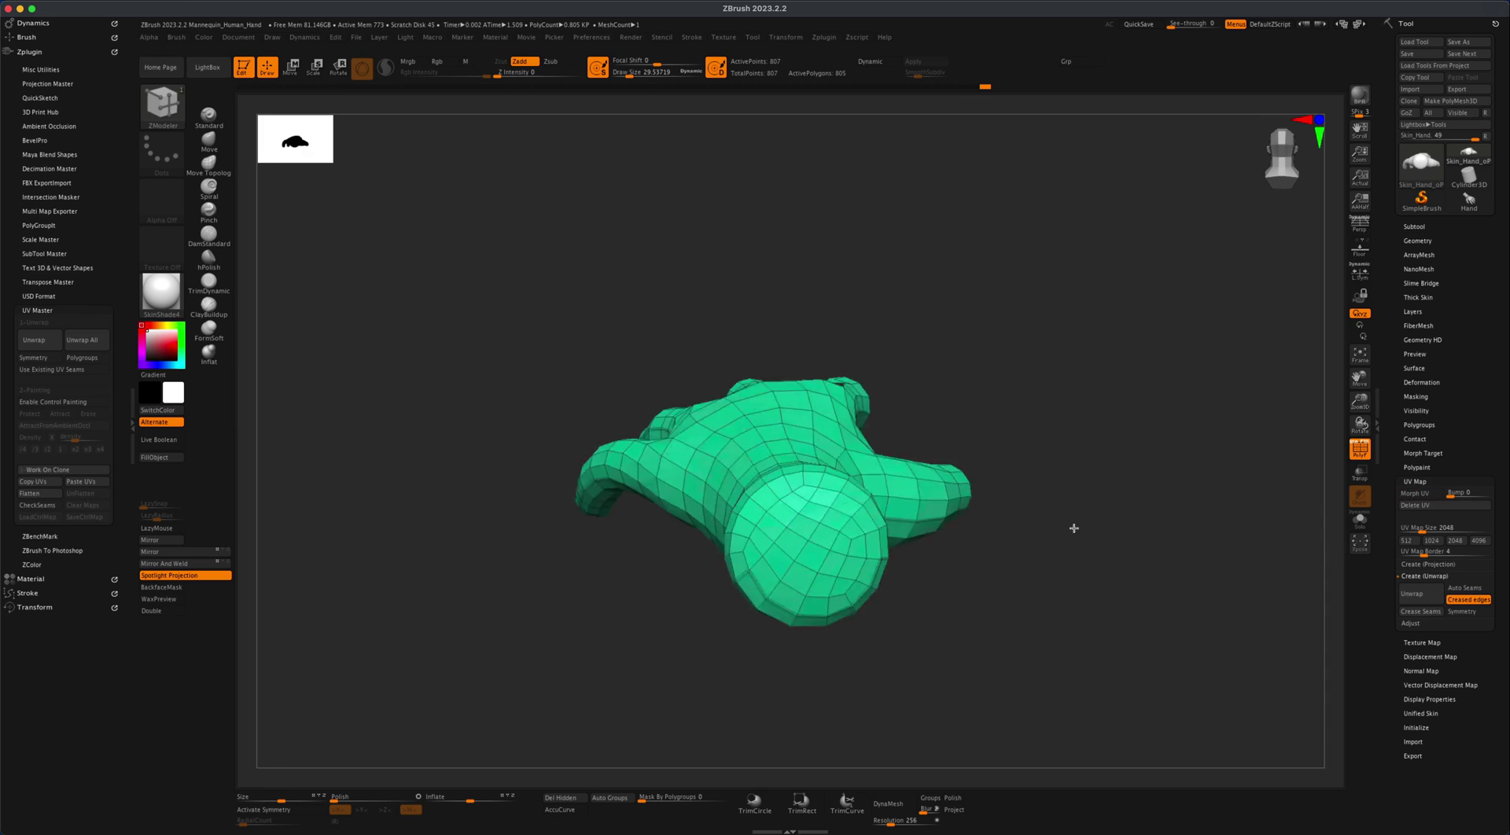
- Check the UV seams on the hand model with UV Master and inspect them around the palm and fingers
left_click_drag(1074, 528, 1029, 633)
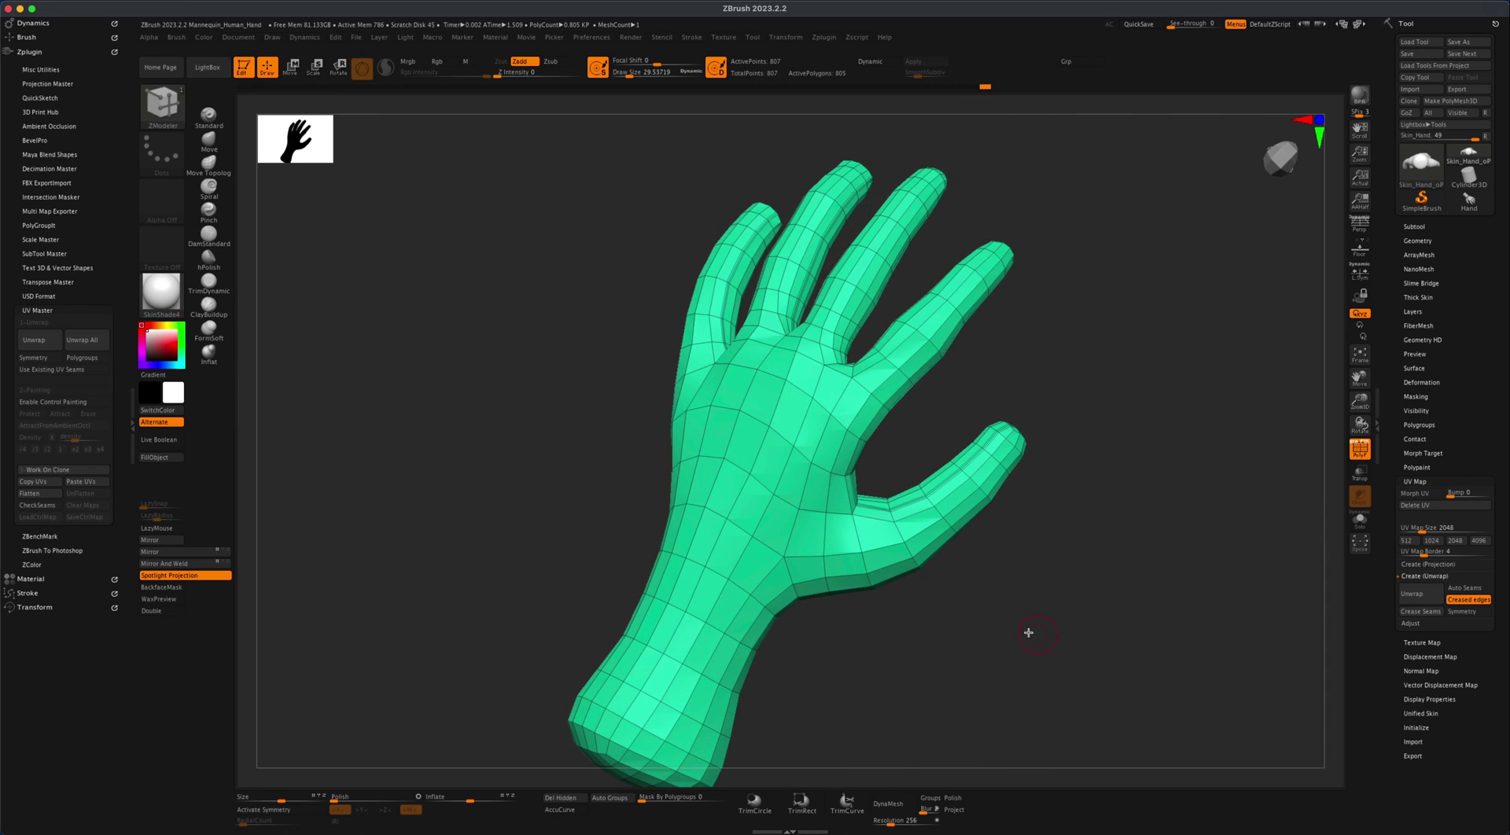
left_click_drag(485, 418, 511, 402, "alt")
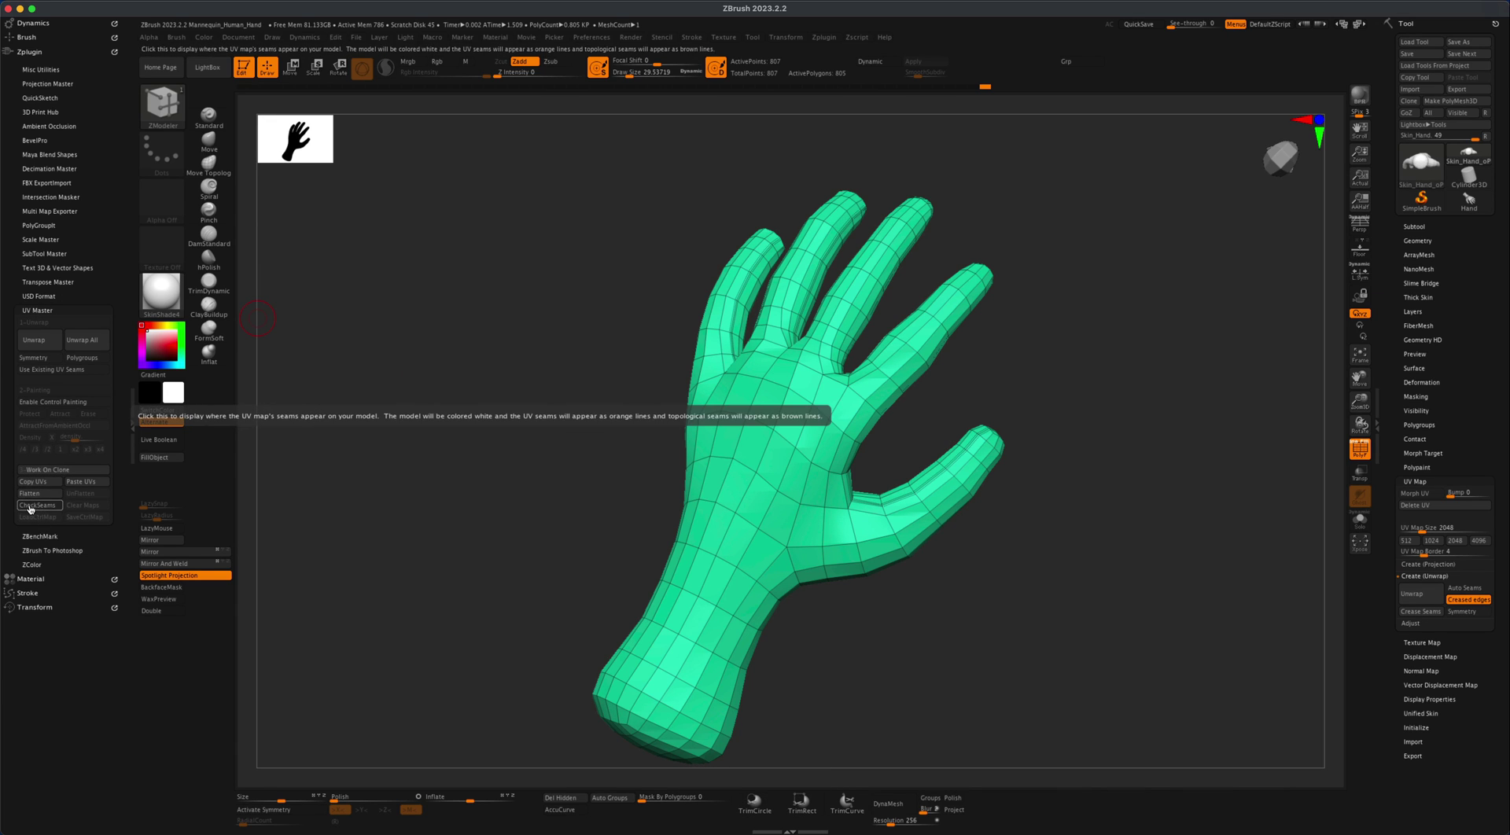
left_click(49, 482)
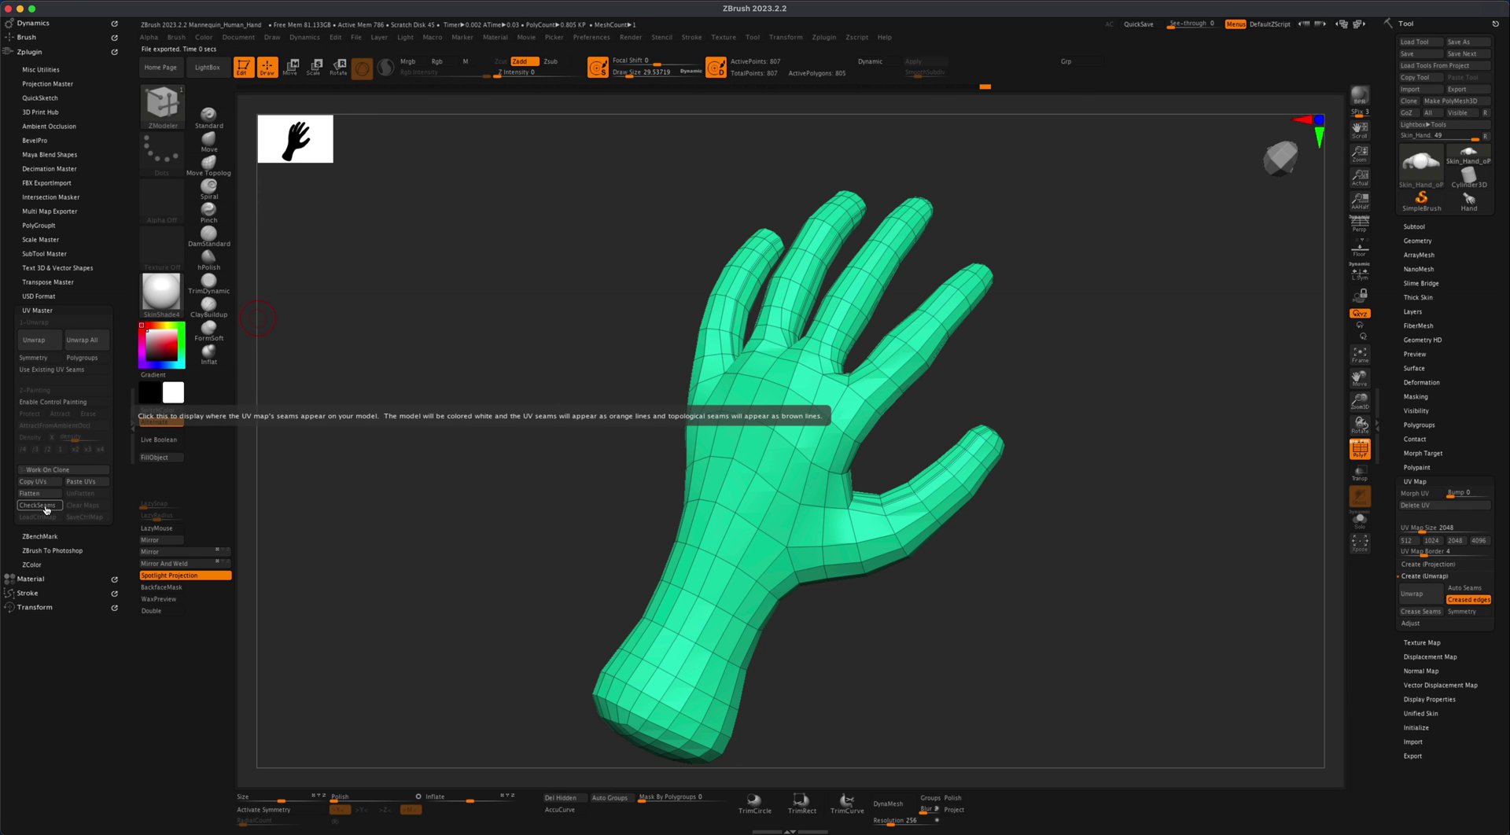
left_click(45, 506)
left_click_drag(482, 522, 829, 440)
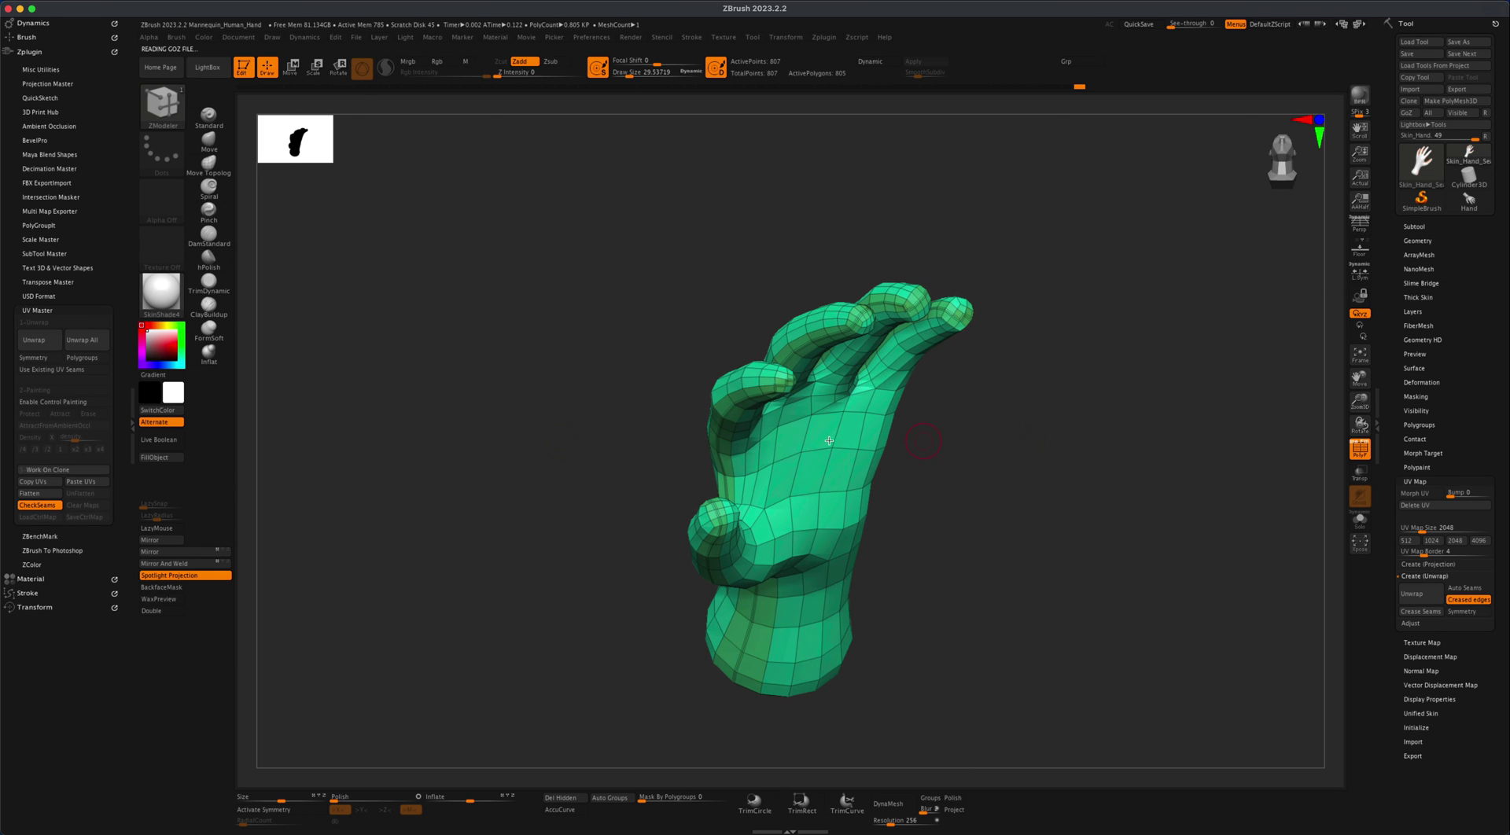
- Flatten the hand into its UV layout with UV Master and assign each island its own polygroup with Auto Groups
left_click(45, 497)
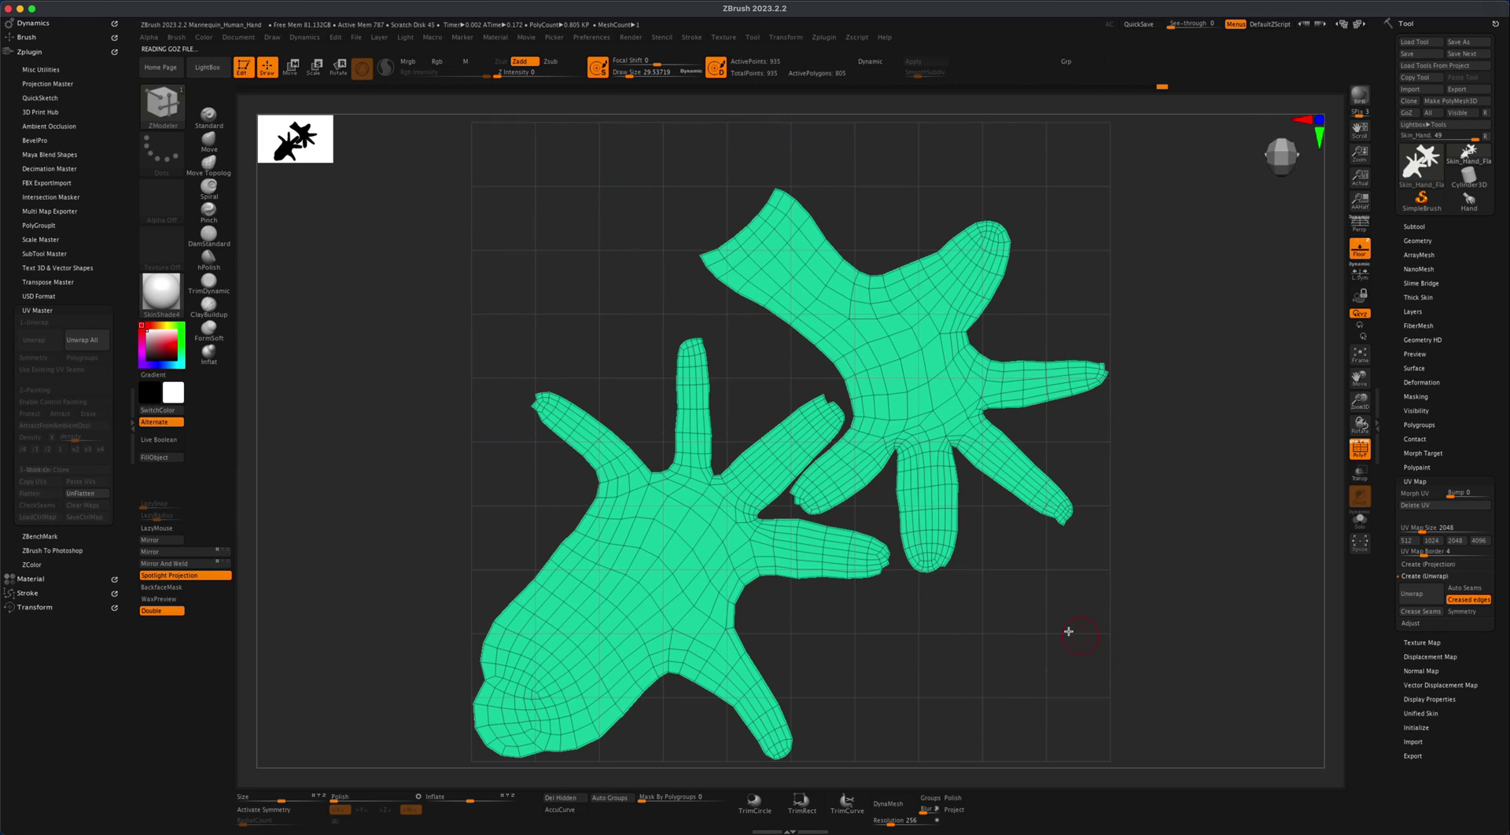
left_click_drag(1059, 630, 1026, 602, "alt")
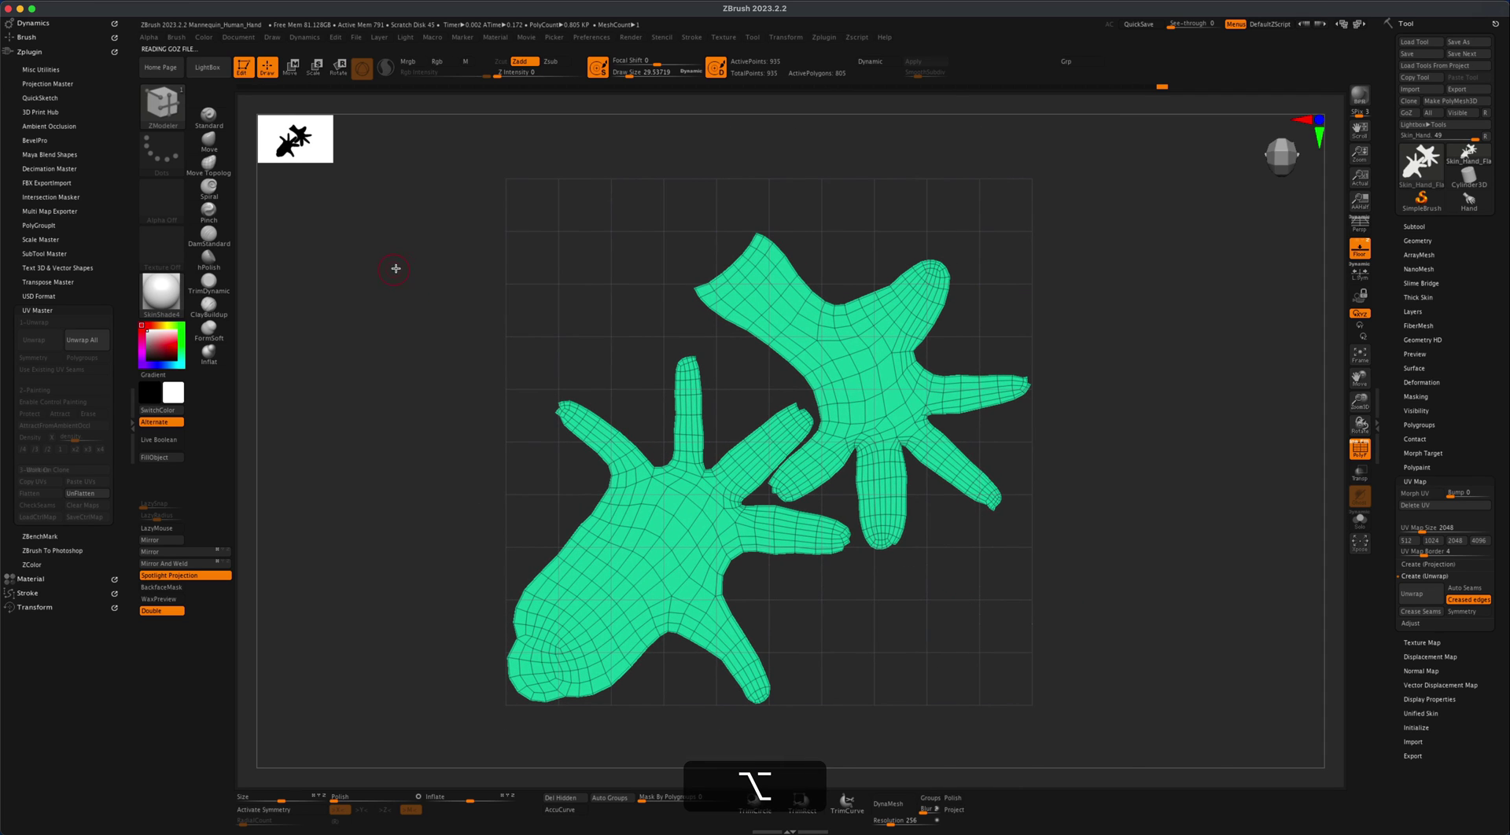
left_click(610, 800)
- Mask the larger UV island, and rotate and reposition the smaller one with the transform gizmo so its fingers clear the masked island
key("w")
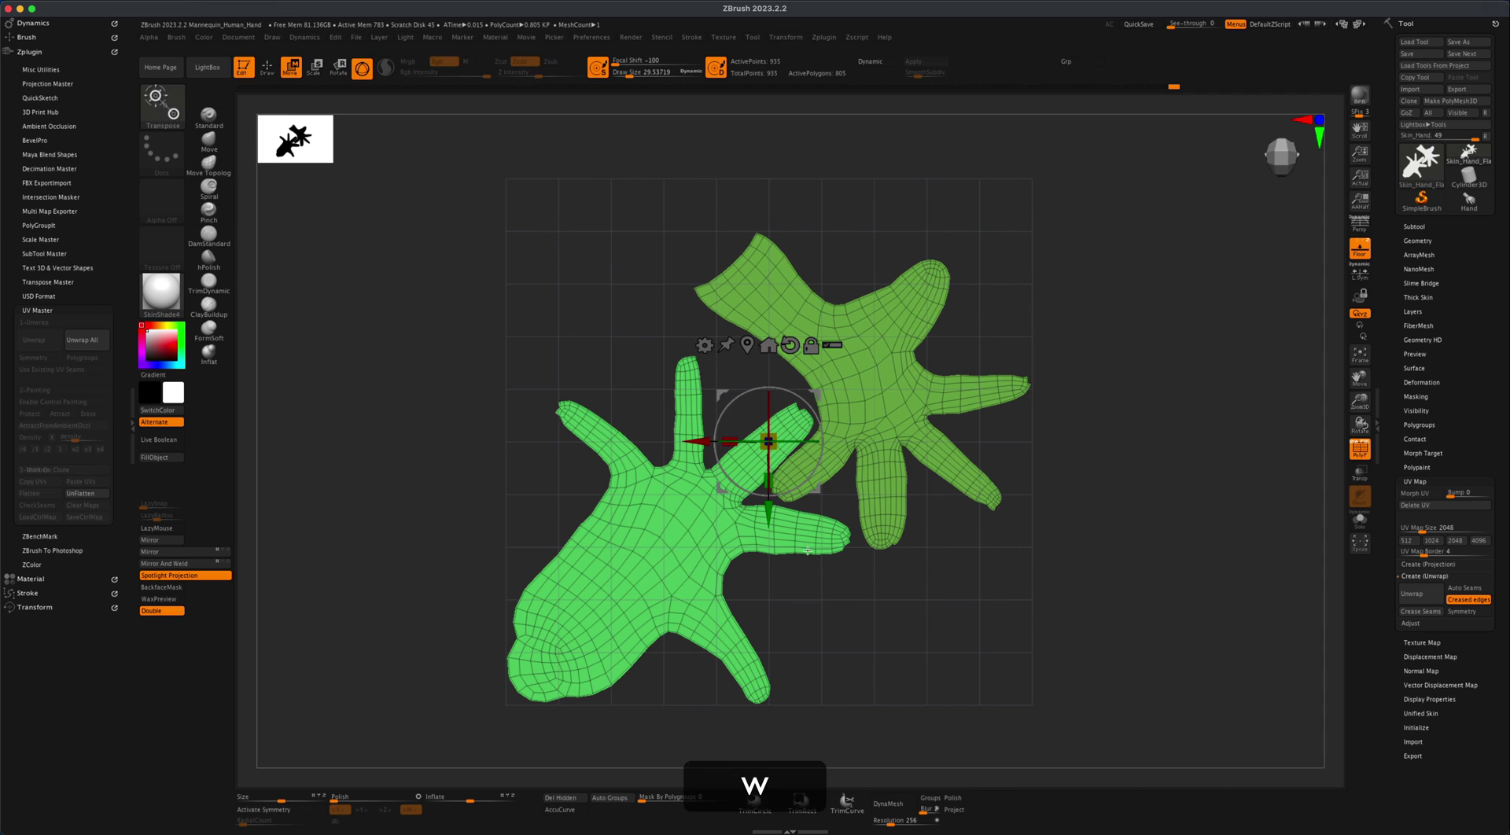
left_click_drag(825, 403, 856, 405)
key("super+z")
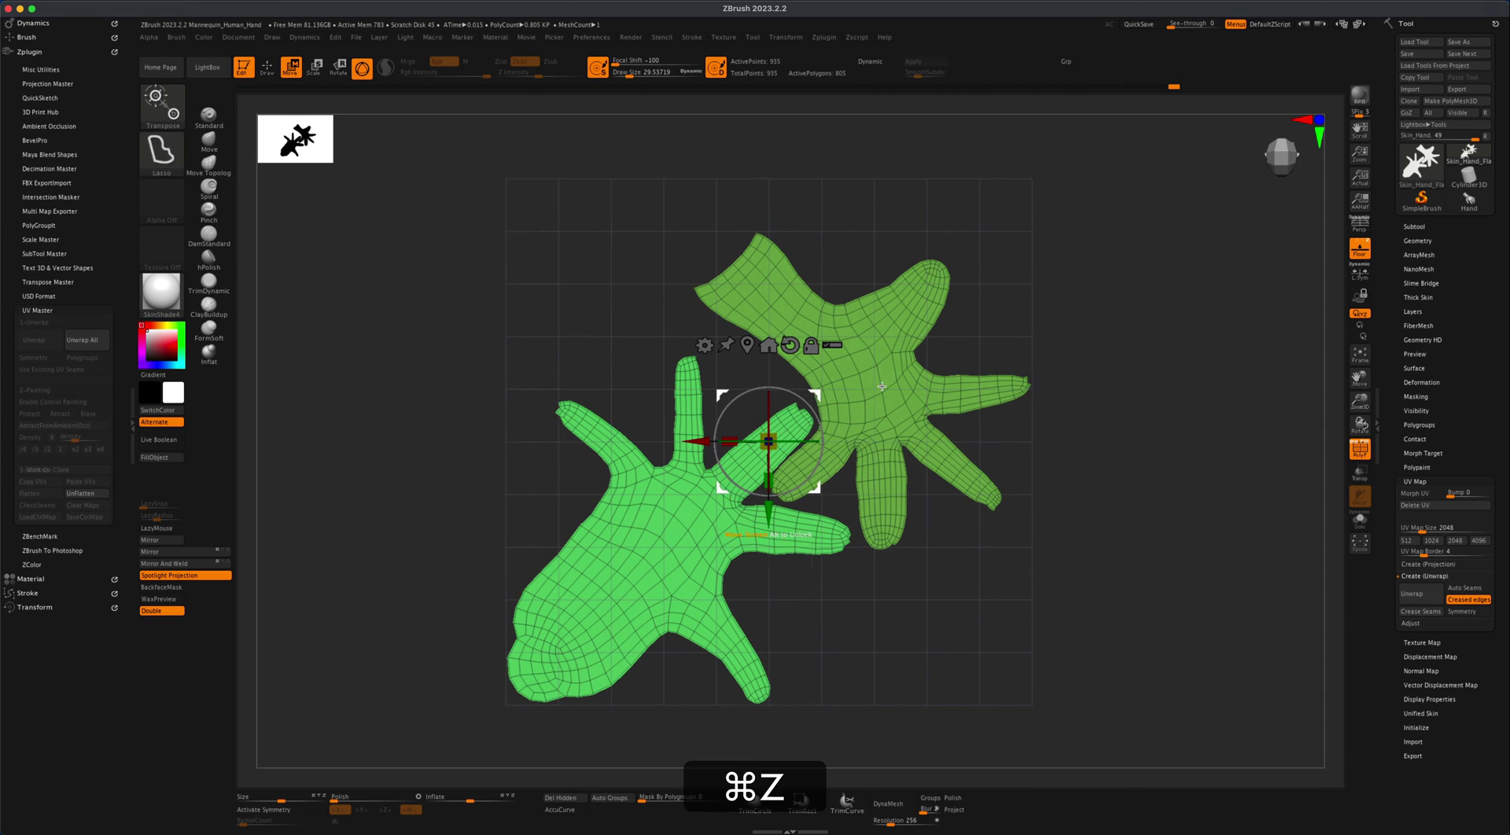
left_click(782, 295, "shift+super")
left_click_drag(830, 246, 773, 245)
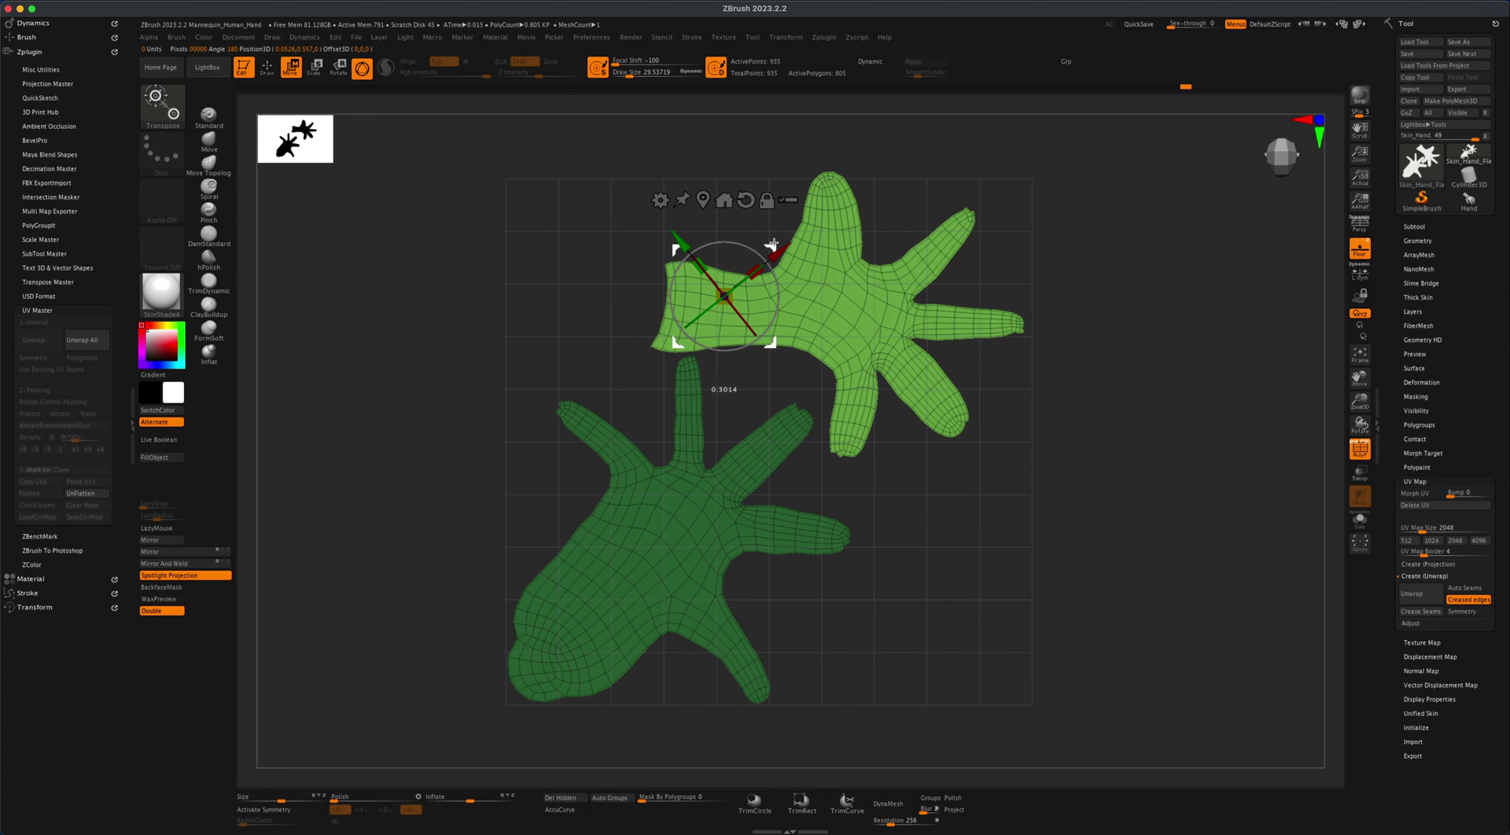
left_click_drag(779, 285, 779, 255)
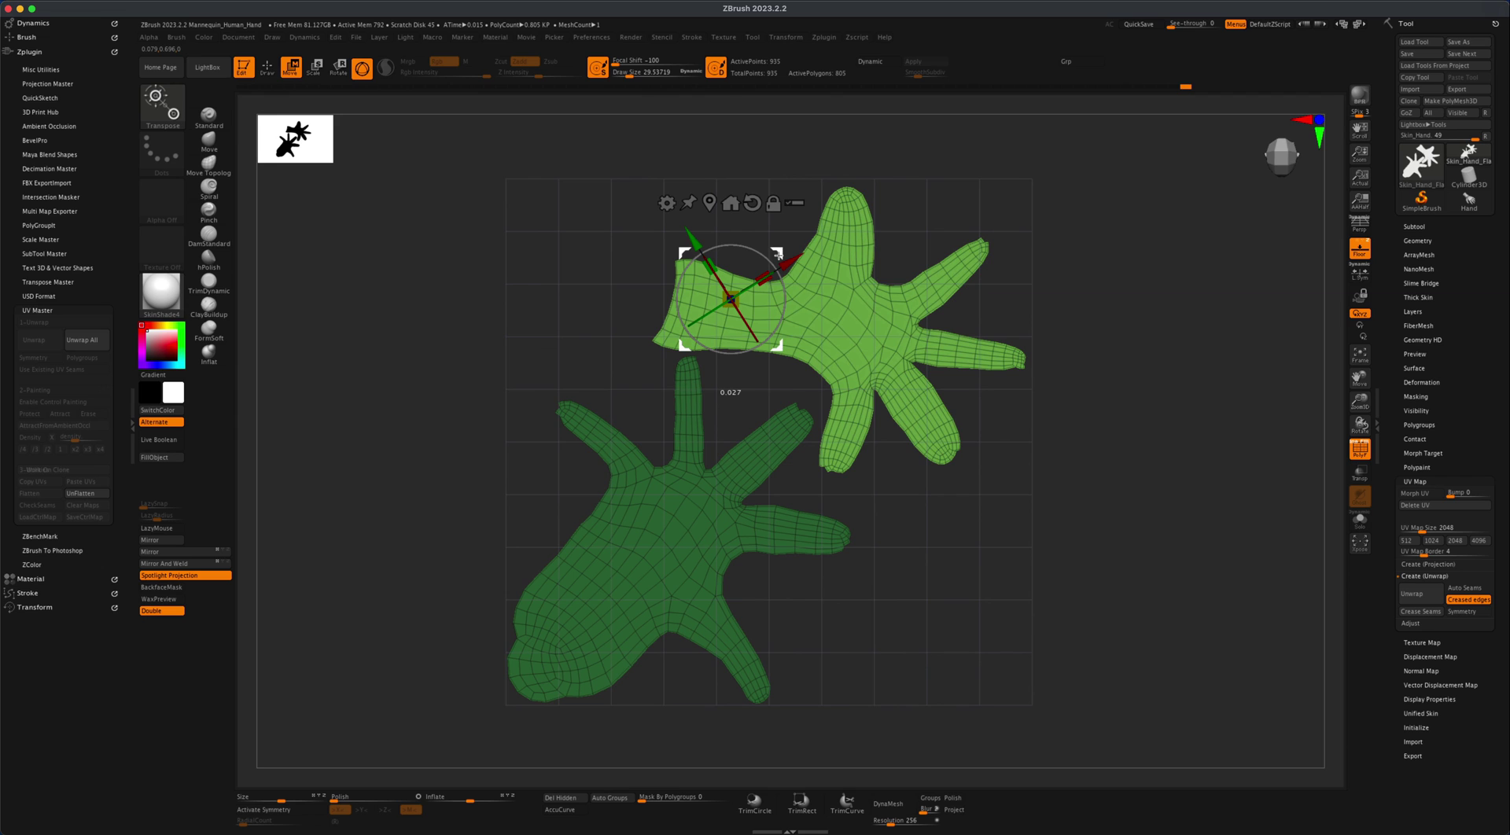
left_click_drag(1153, 438, 1123, 468, "alt")
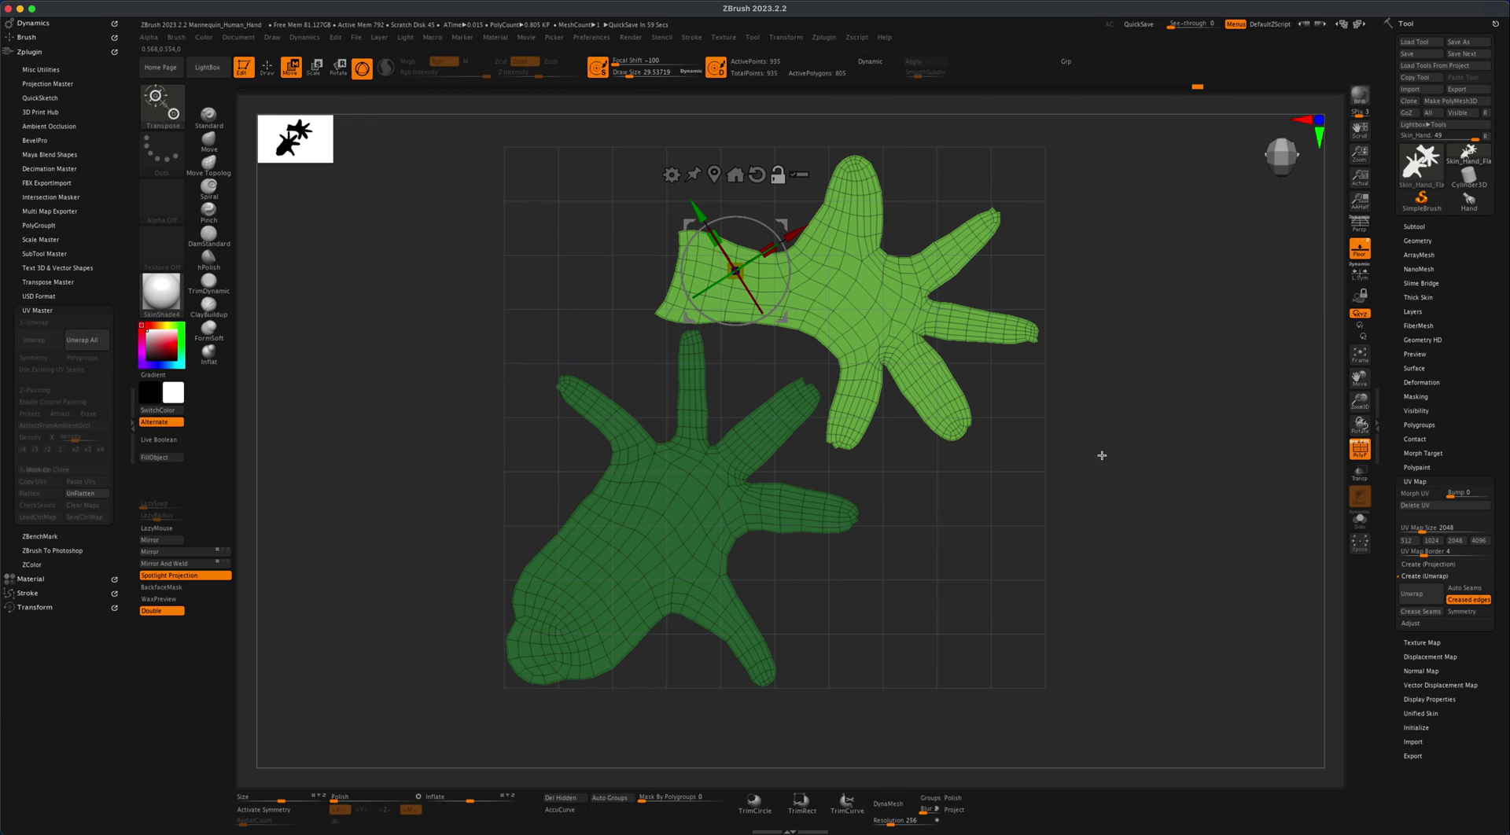
left_click_drag(1224, 550, 1167, 533, "alt")
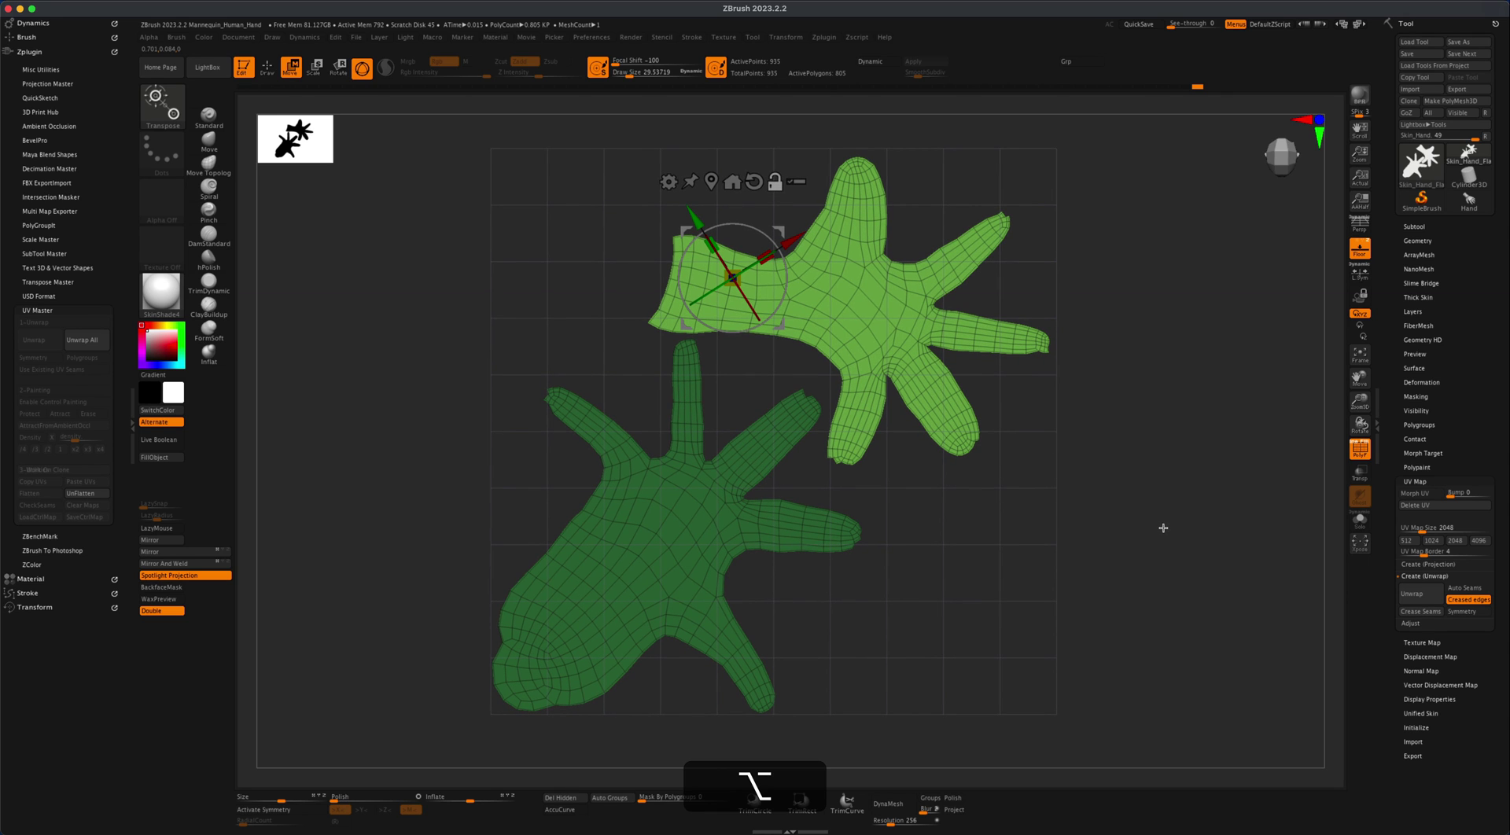